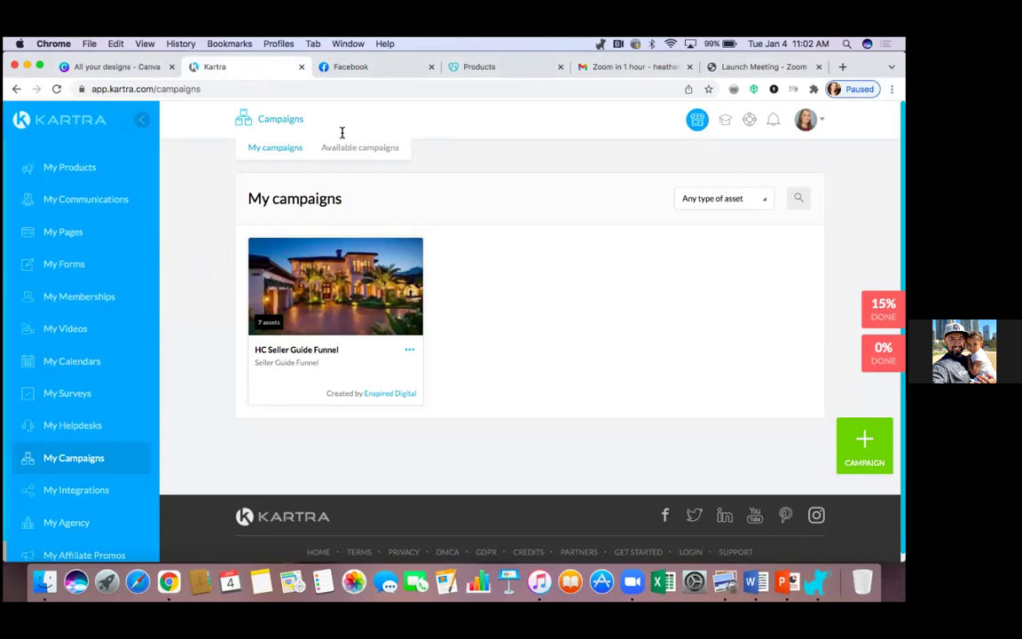
Step: Go to the Facebook tab and open Ads Manager from the sidebar's See more shortcuts
left_click(375, 71)
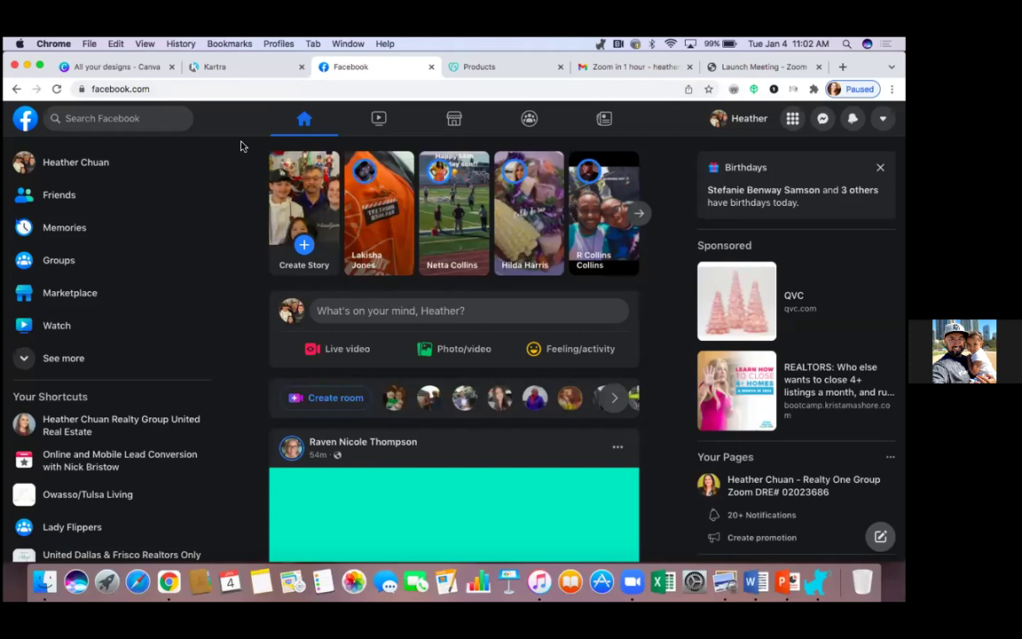
scroll(177, 266, "down", 1)
scroll(178, 267, "up", 1)
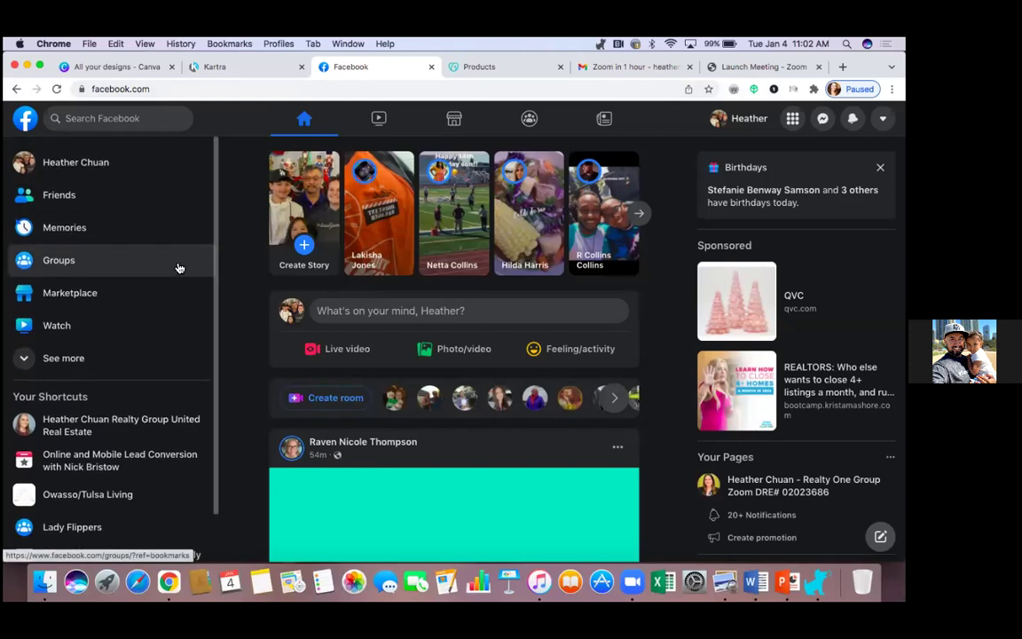
left_click(62, 360)
left_click(82, 398)
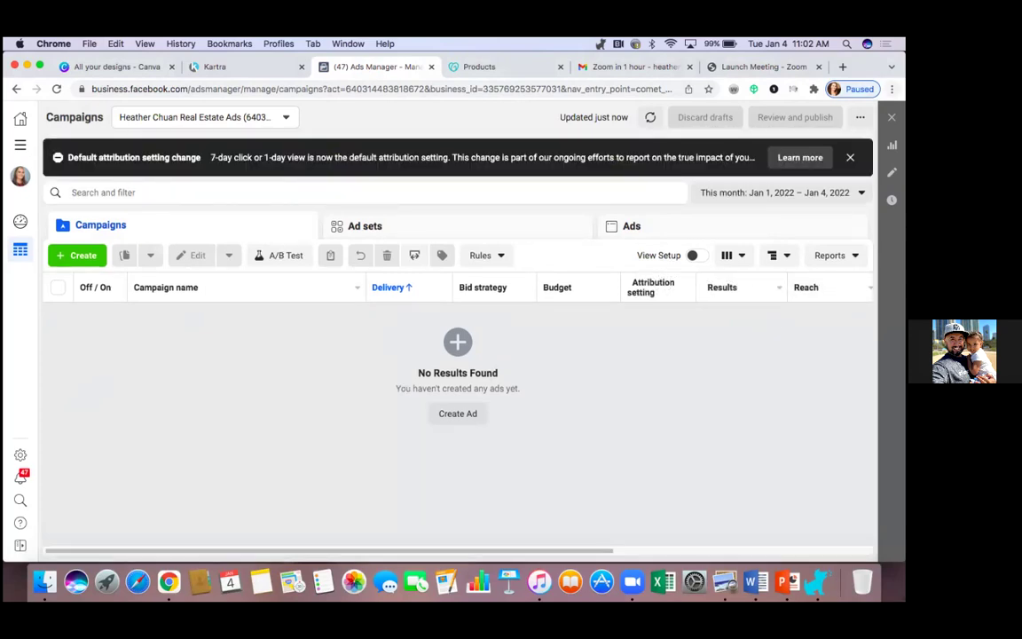
Step: Open Chrome's Bookmark Manager in a new tab from the Bookmarks menu
left_click(891, 89)
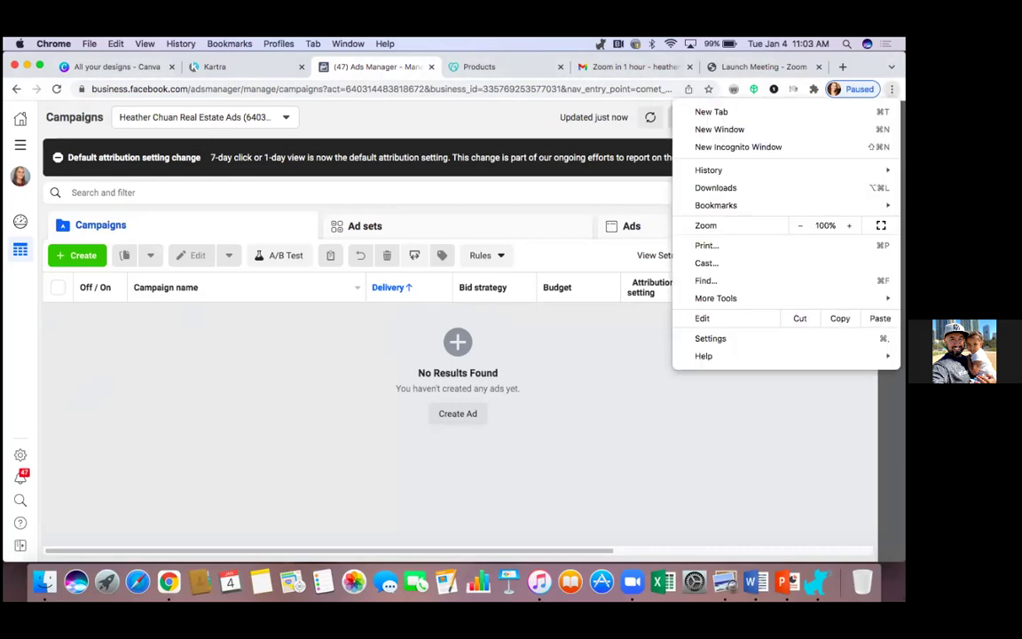
key("Escape")
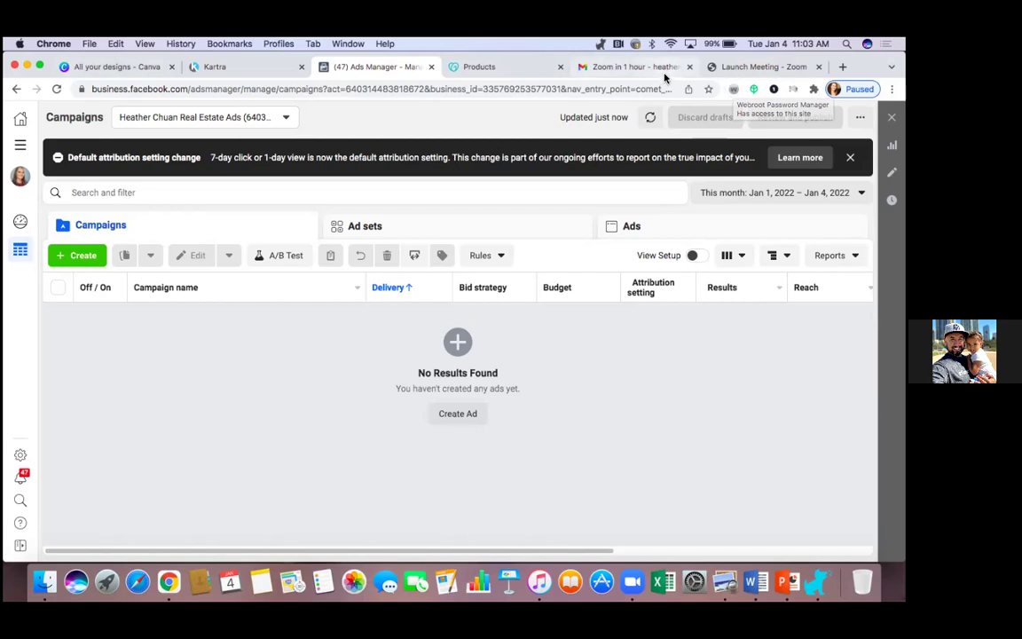
left_click(233, 45)
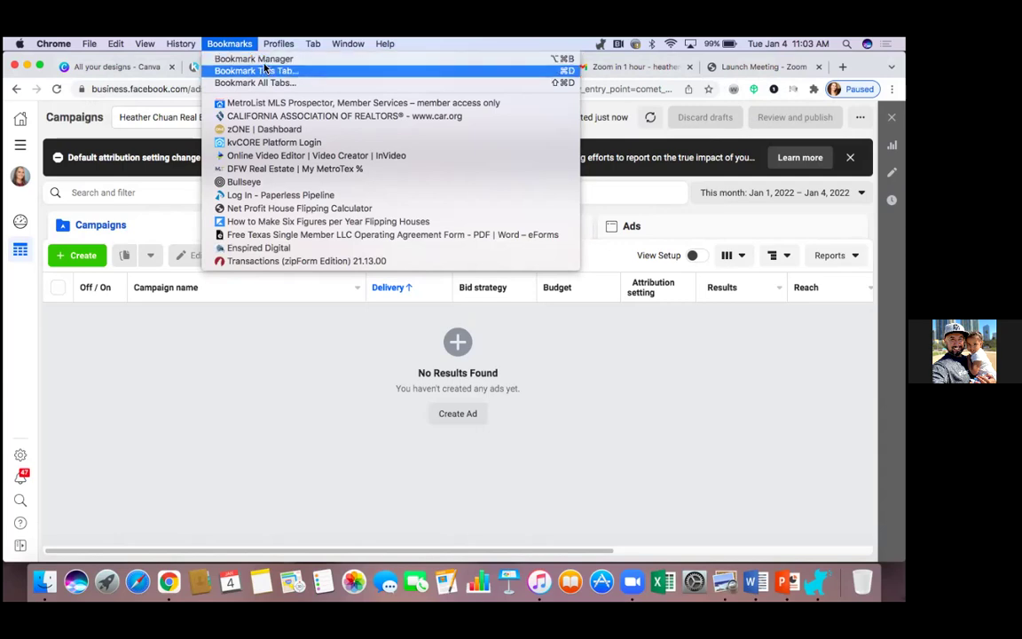
left_click(257, 59)
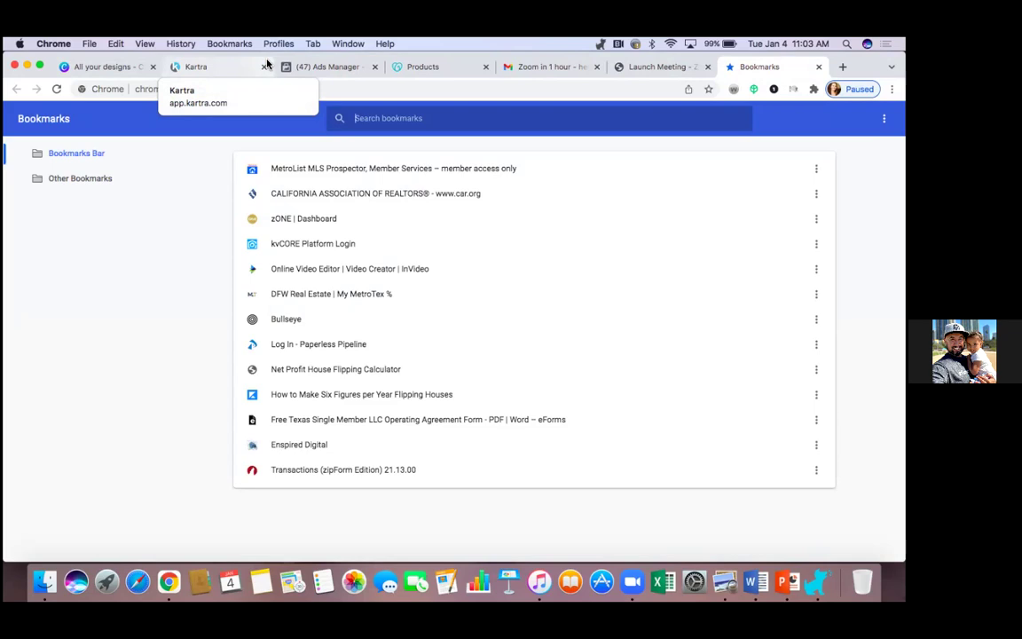
Step: Create a bookmark folder named 'FB Business Manager', then return to the Ads Manager tab
left_click(884, 118)
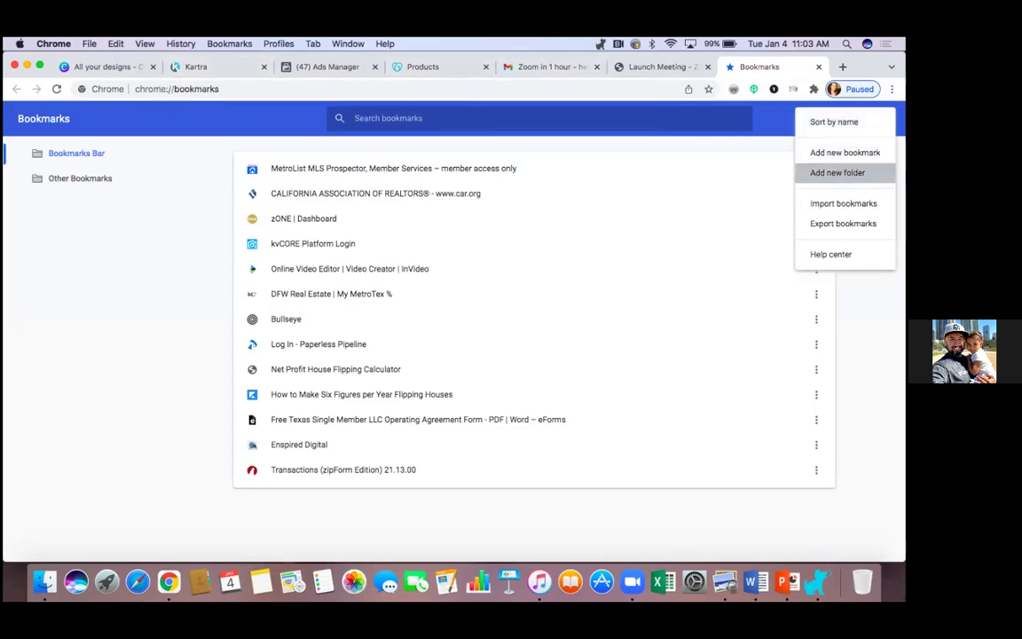
left_click(837, 172)
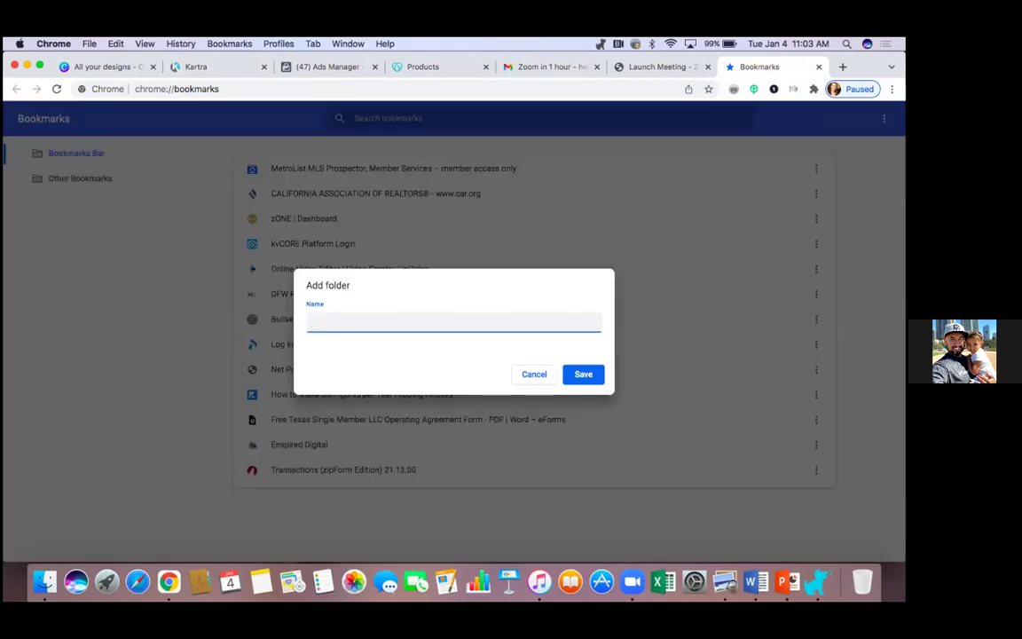
type("BB Business ma")
key("BackSpace")
key("BackSpace")
type("Manager")
left_click(582, 375)
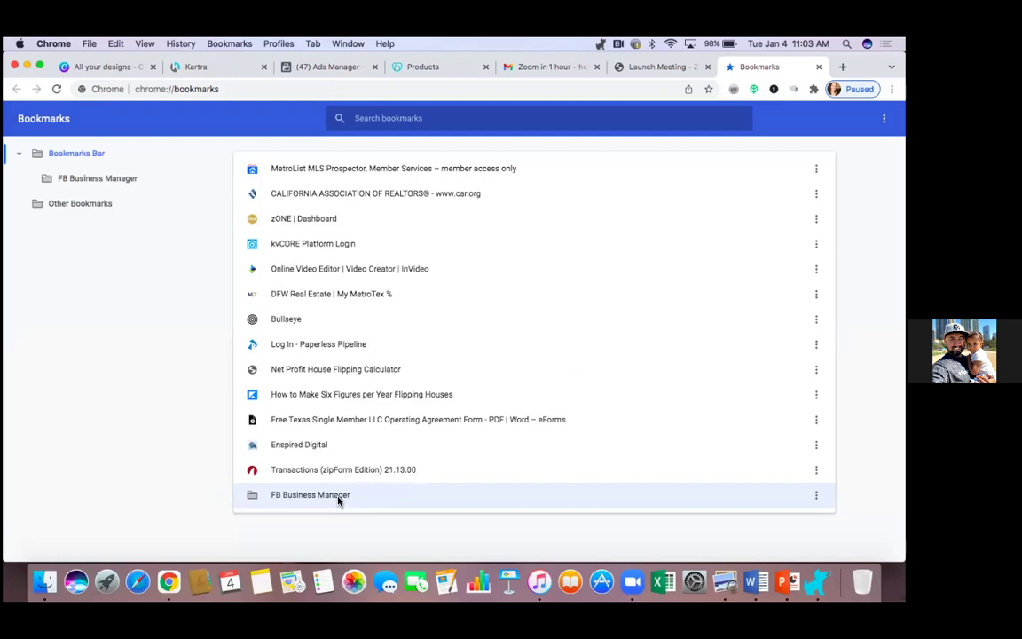
left_click(330, 66)
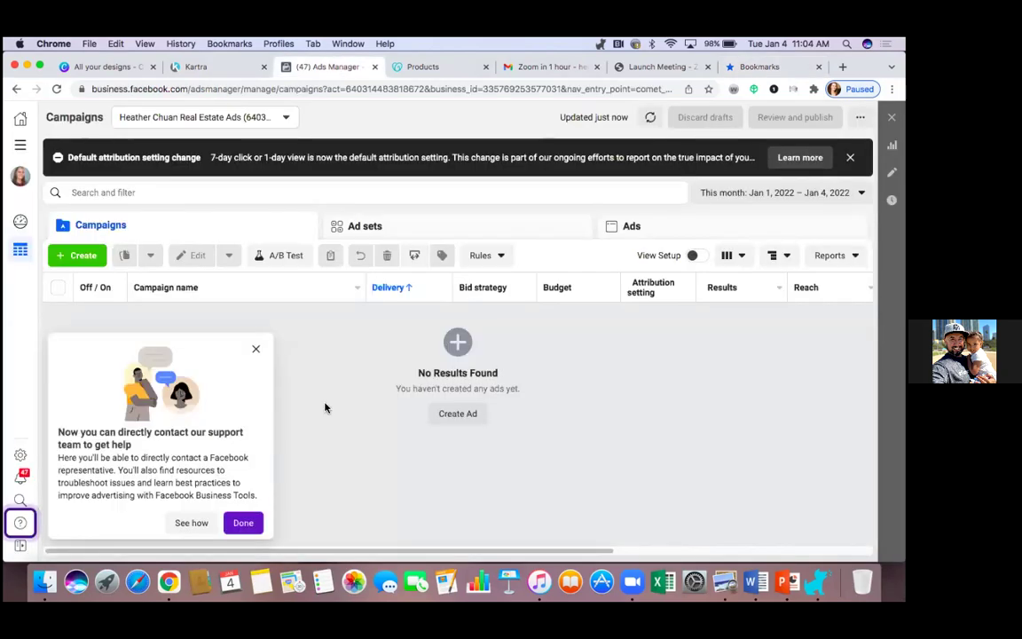
Step: Dismiss the support-contact popup and the Default attribution setting change banner
left_click(256, 349)
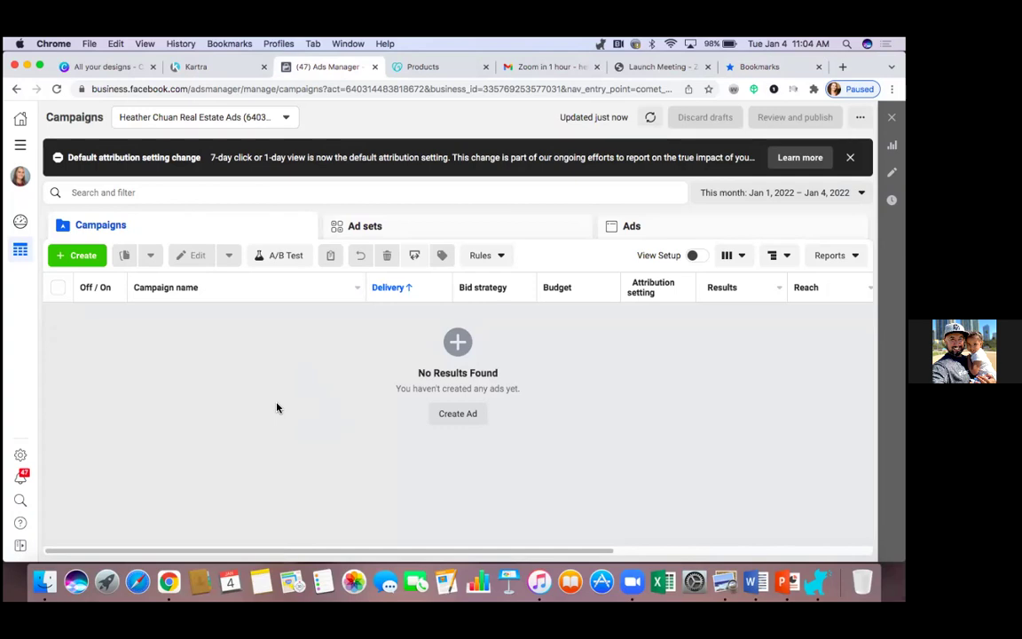
key("XF86AudioRaiseVolume")
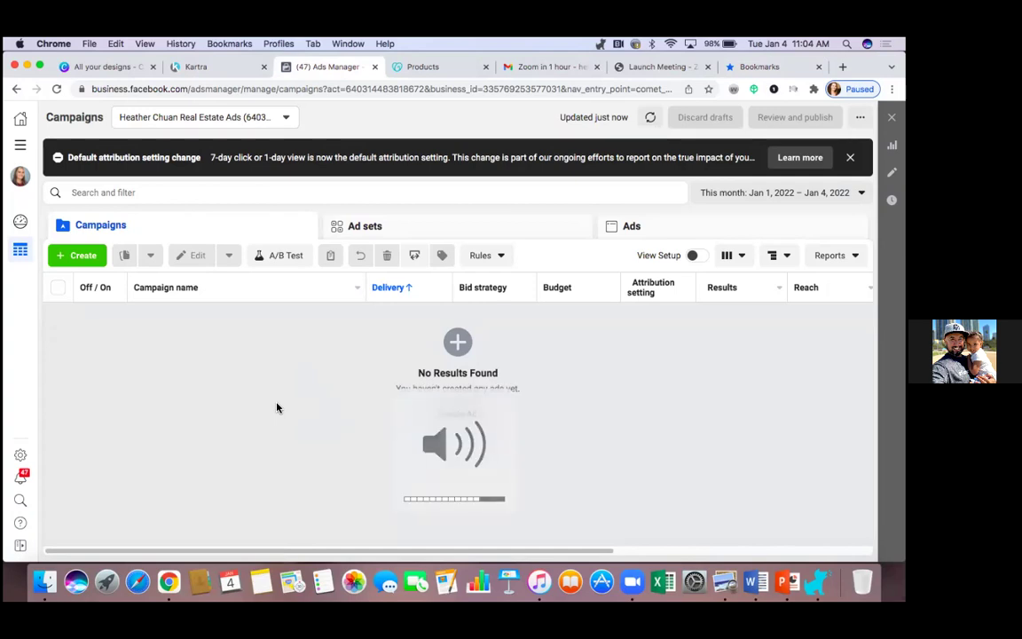
key("XF86AudioRaiseVolume")
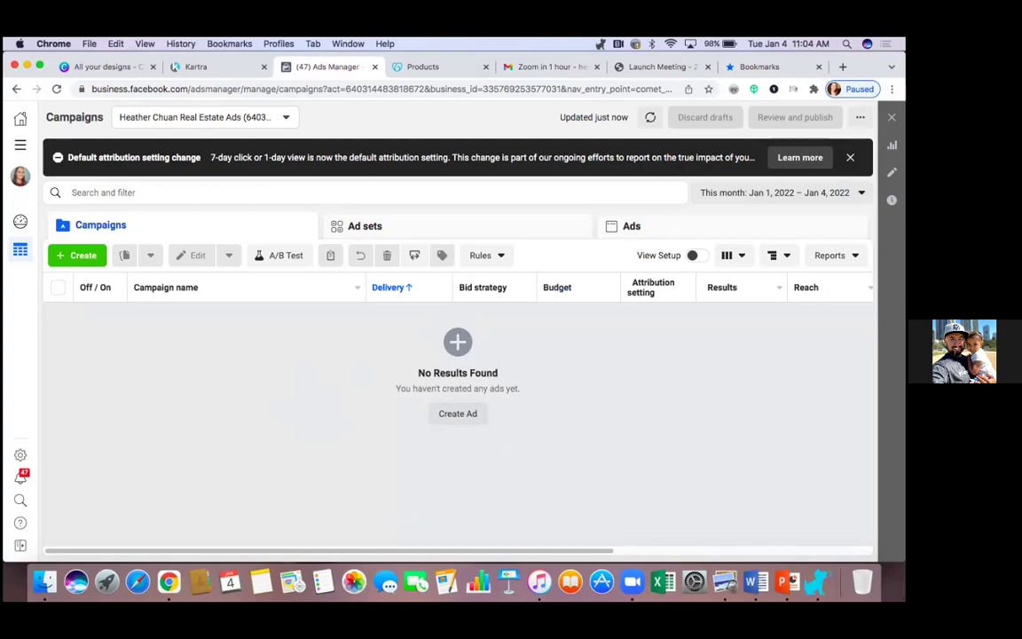
left_click(850, 157)
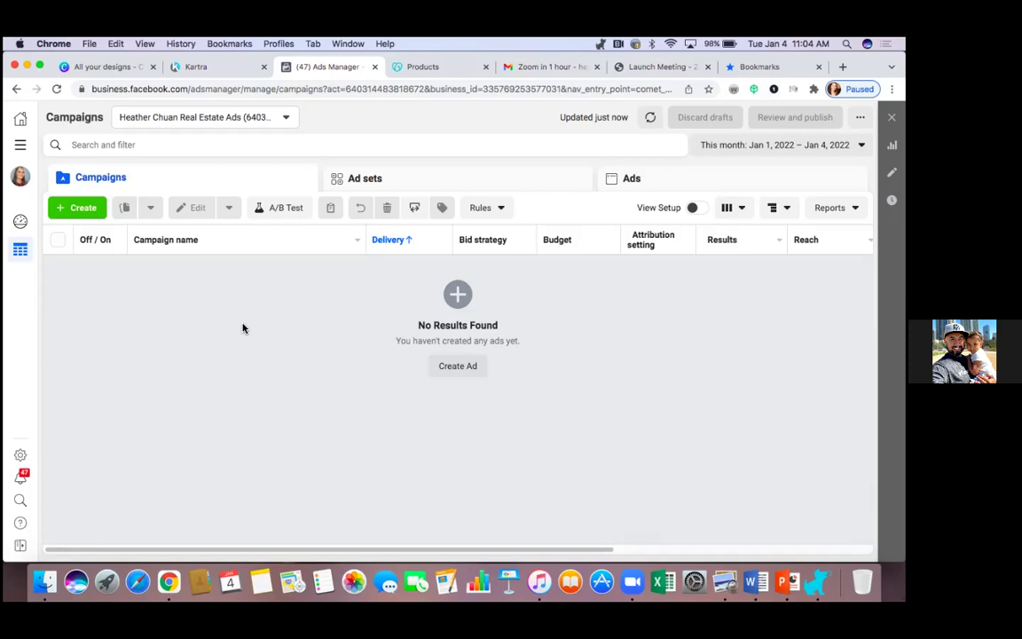
Step: Bookmark the page as 'Ads Manager' in the FB Business Manager folder, then show All tools
left_click(709, 89)
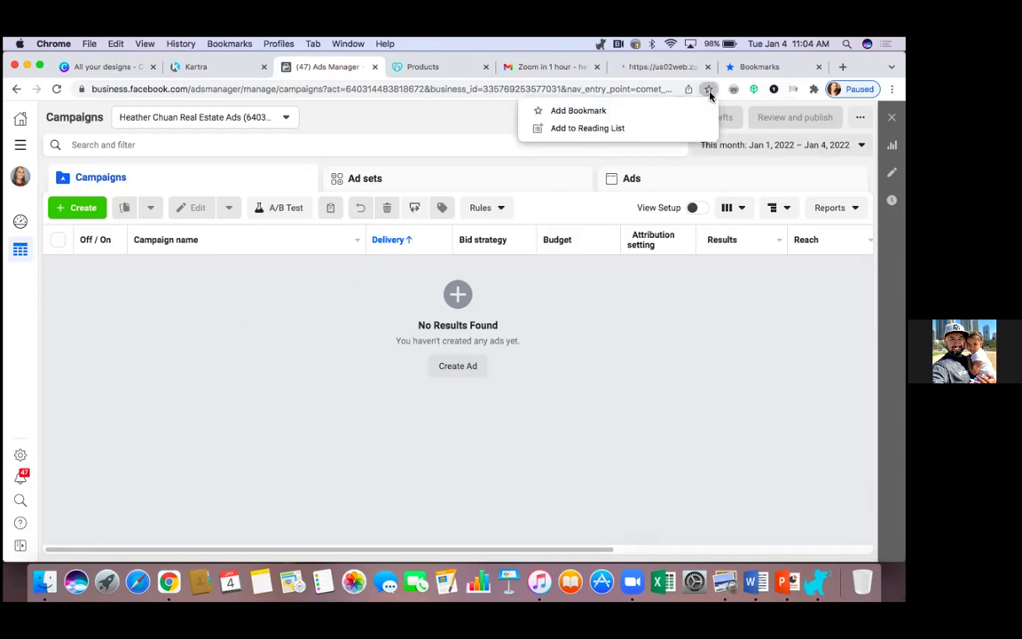
left_click(664, 118)
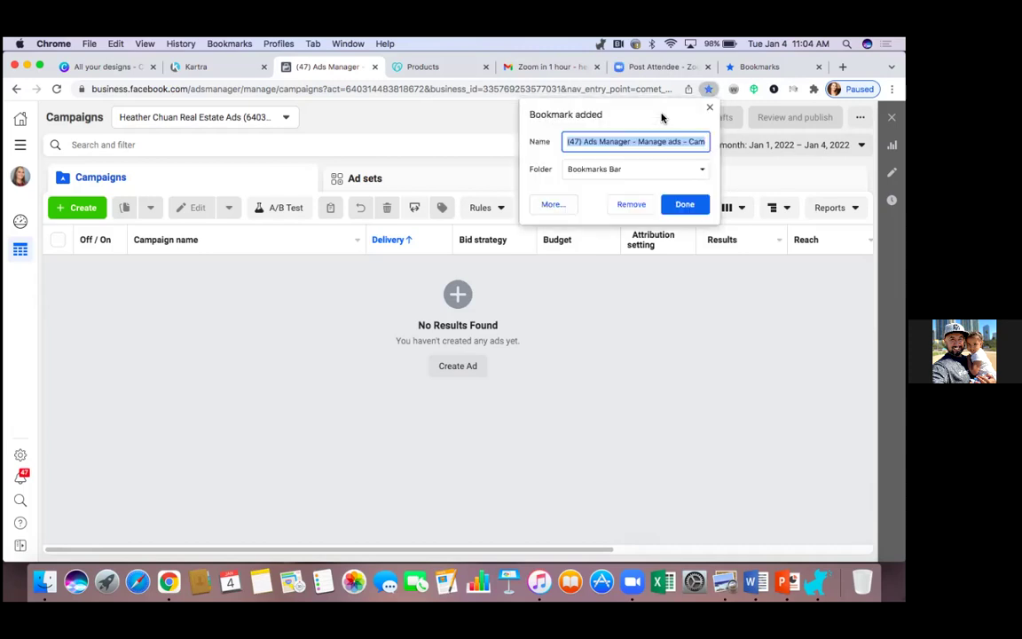
type("Ads Man")
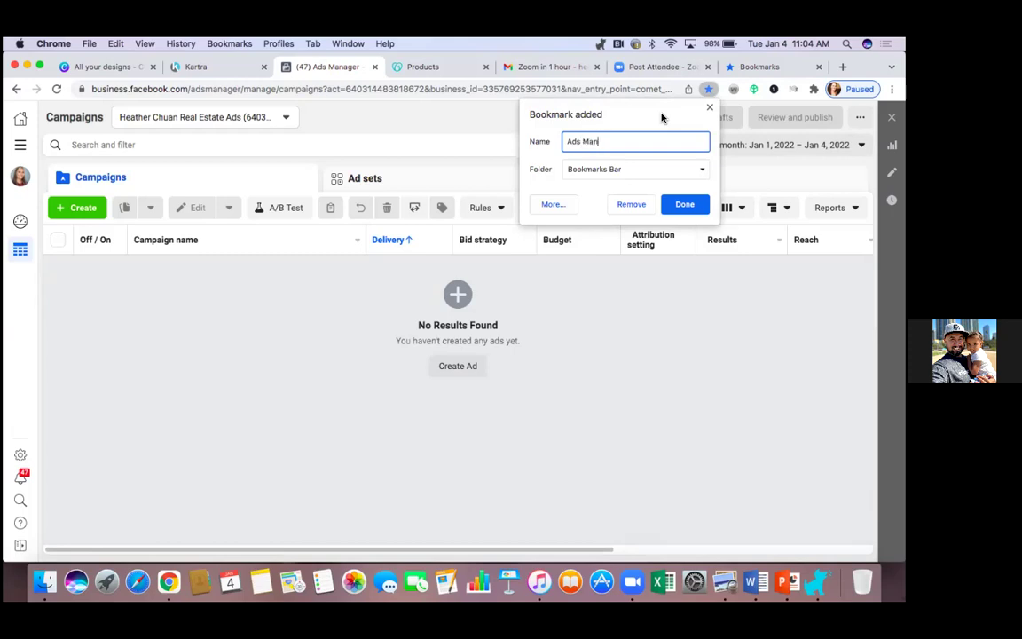
type("ager")
left_click(677, 170)
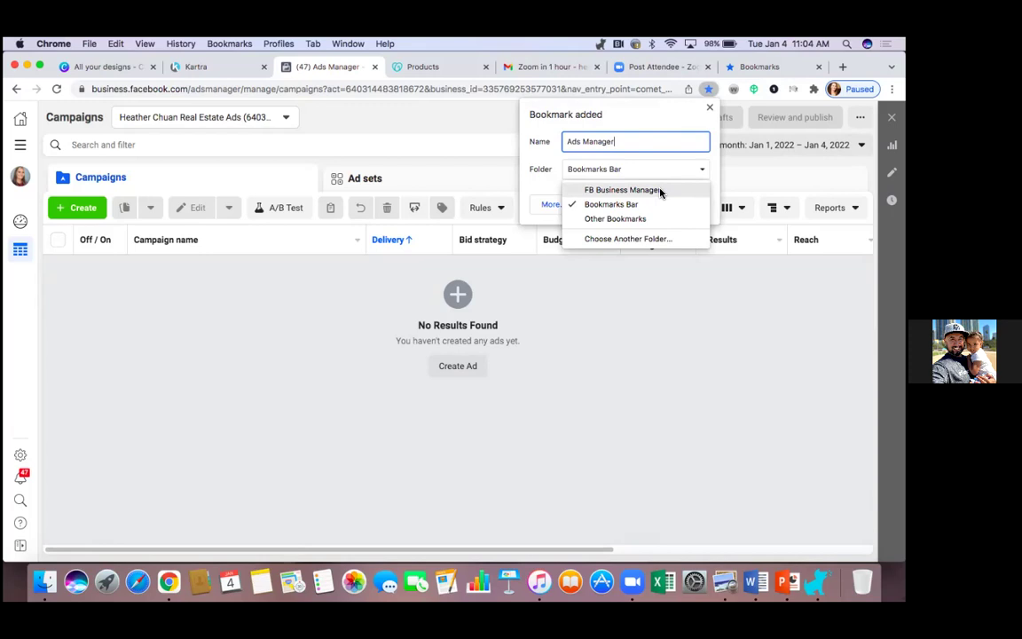
left_click(661, 189)
left_click(685, 205)
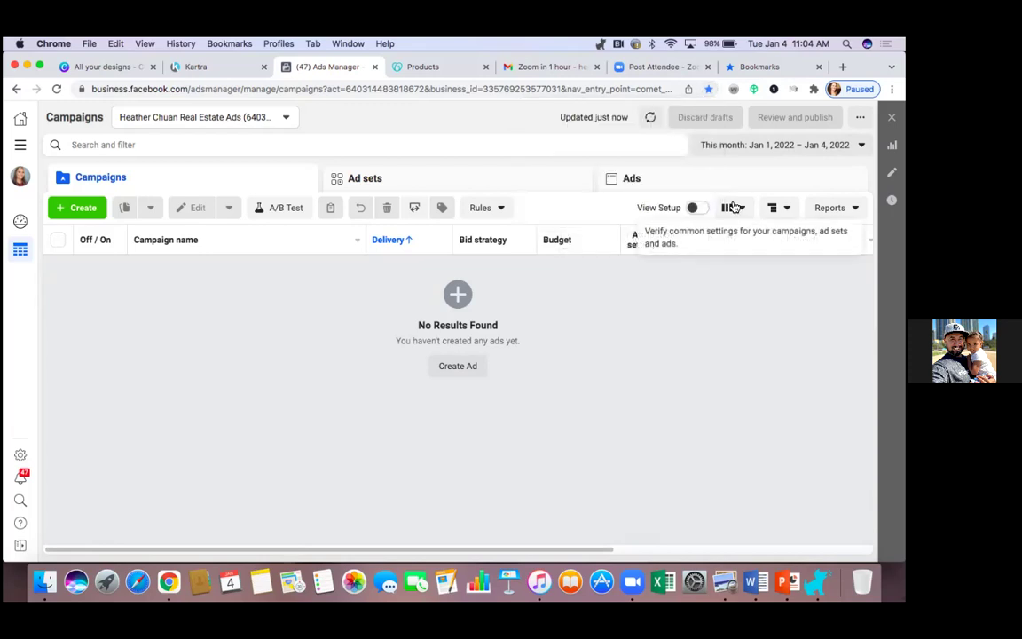
left_click(18, 139)
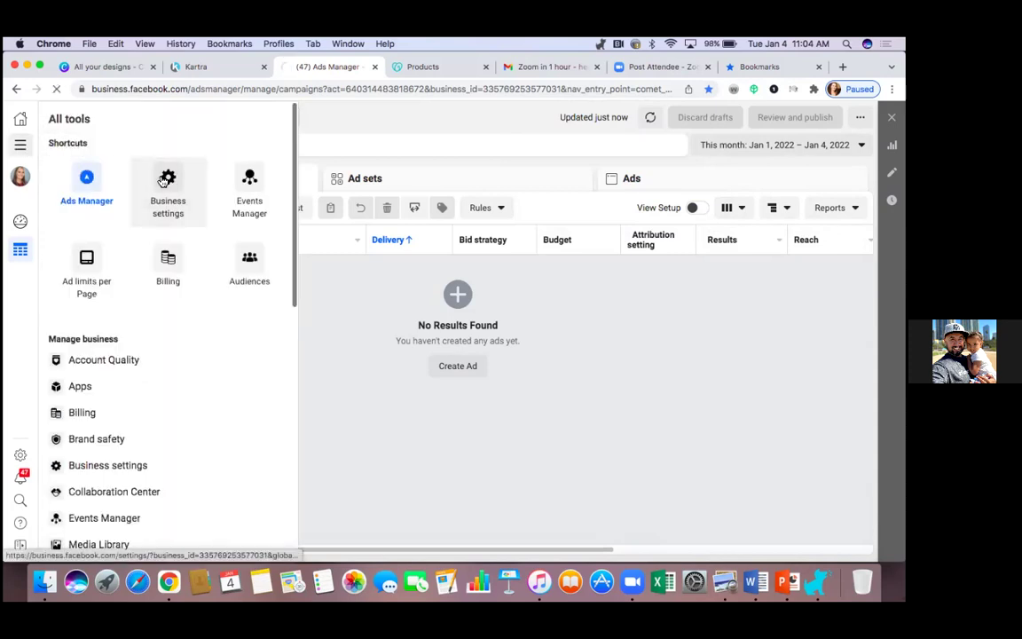
Step: Open Business settings and bookmark it as 'Business Settings' in the FB Business Manager folder
left_click(164, 180)
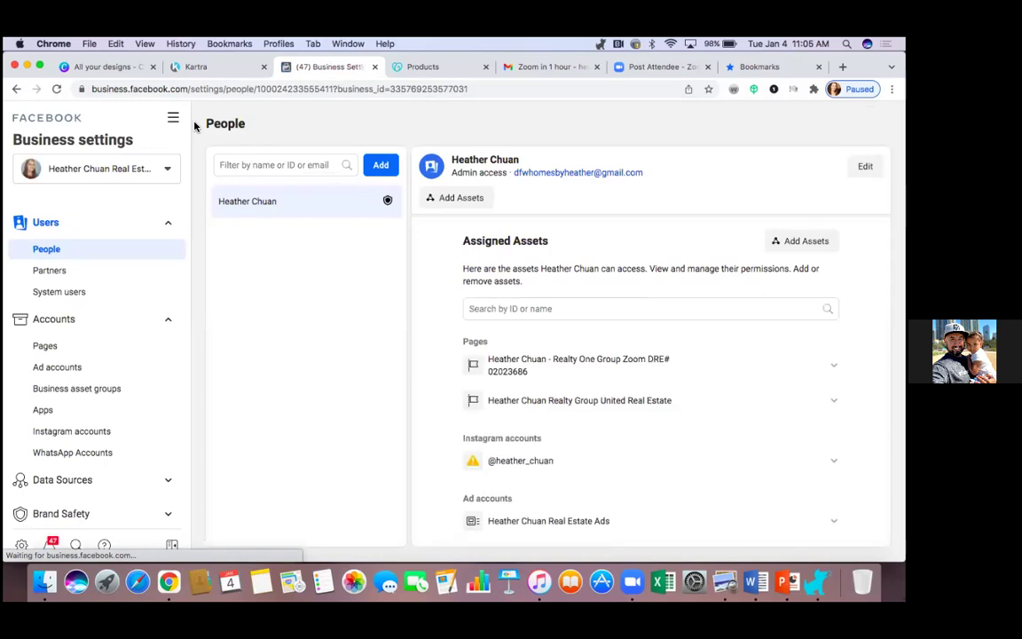
left_click(708, 92)
left_click(650, 114)
type("B")
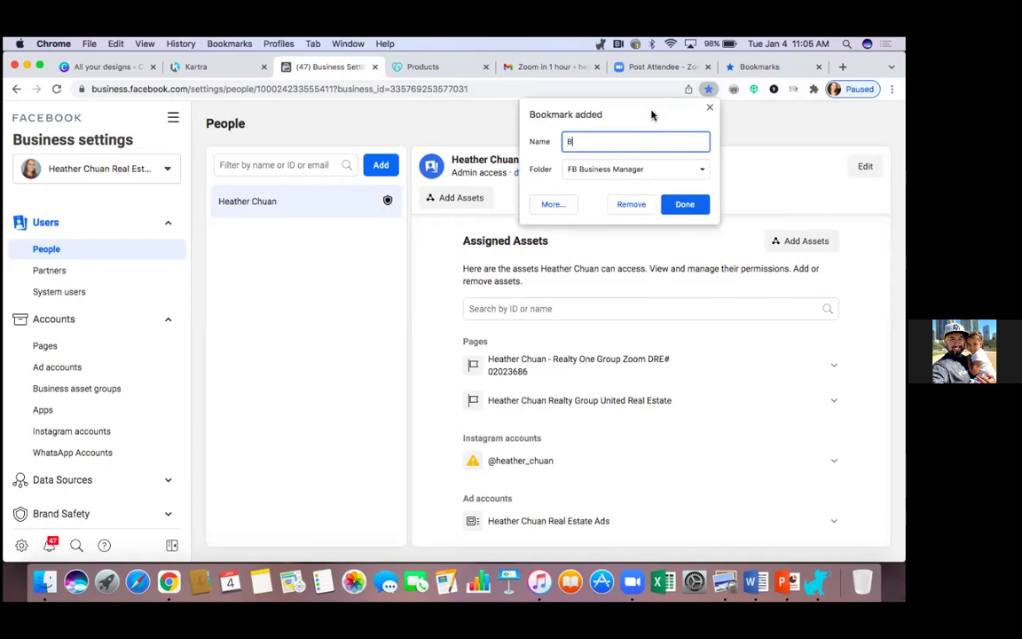
type("usiness Settings")
left_click(684, 204)
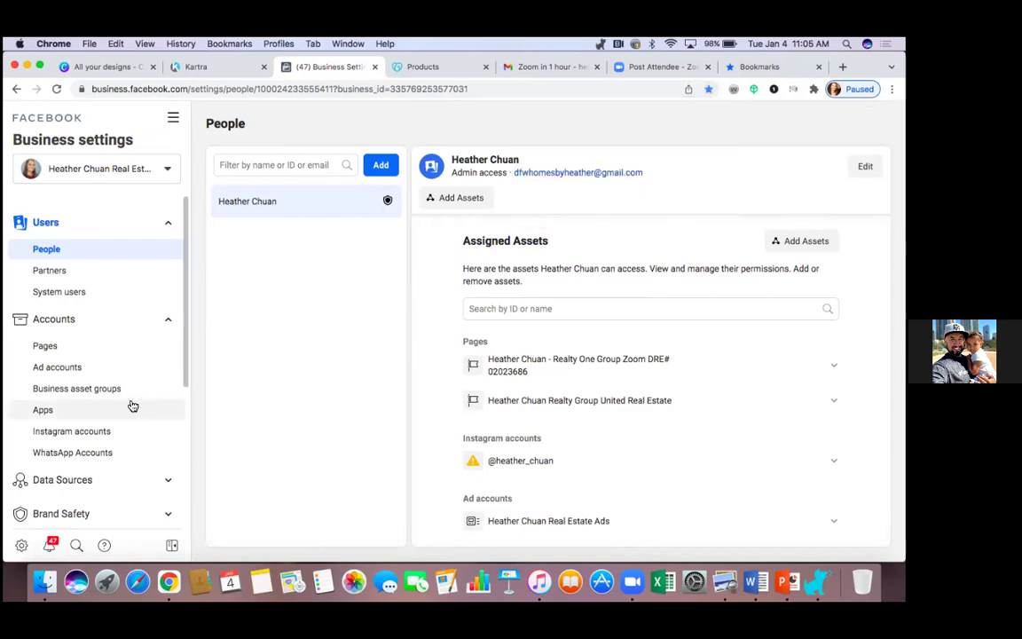
scroll(133, 417, "down", 4)
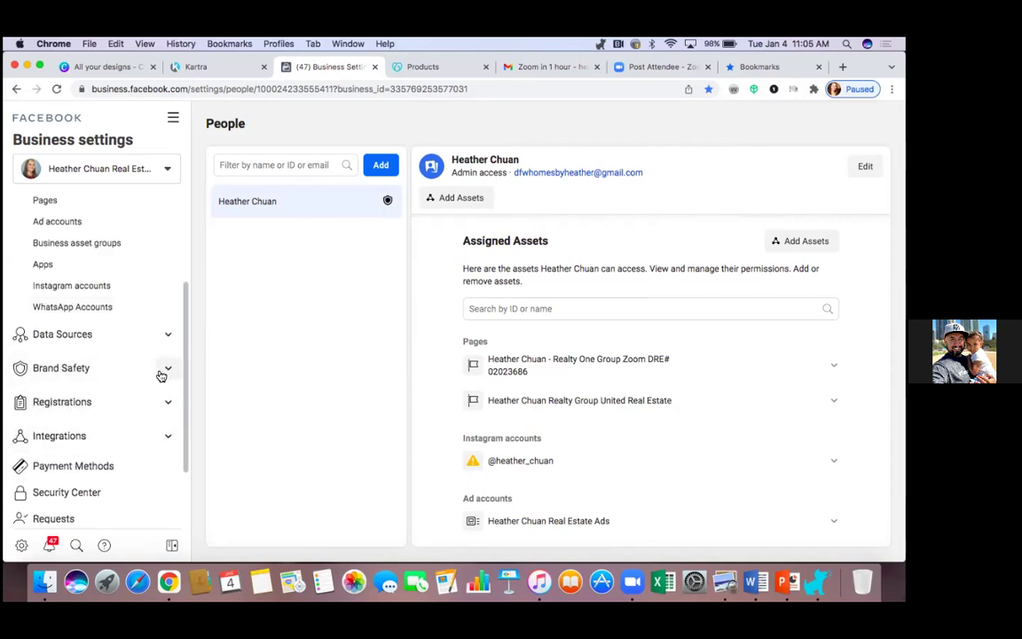
Step: View the Brand Safety Domains page, then move to the Kartra campaigns tab
left_click(168, 372)
left_click(61, 396)
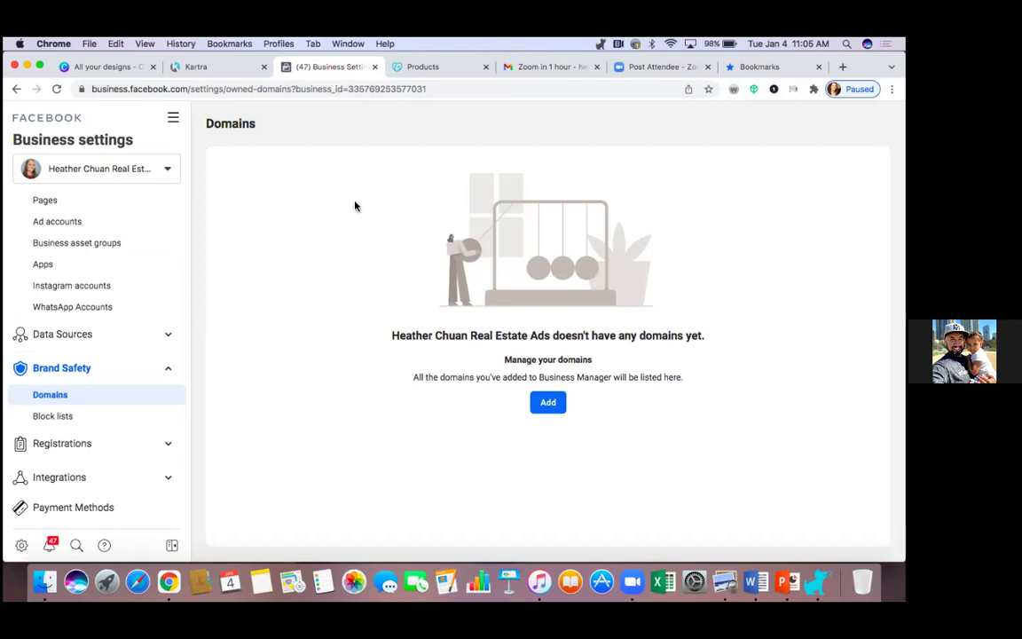
left_click(214, 74)
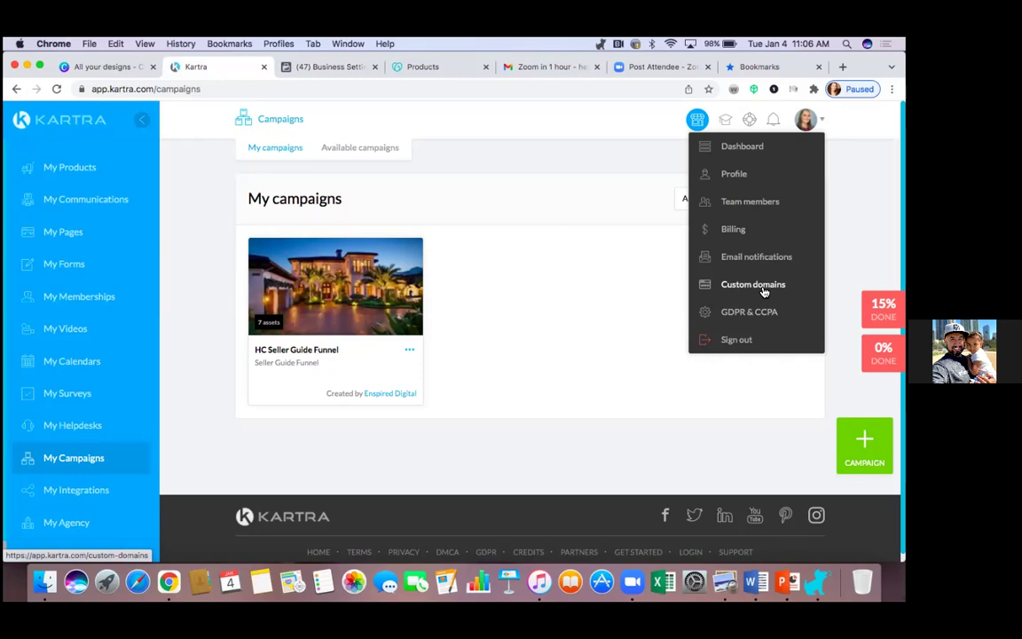
Step: Search GoDaddy for the domain 'dfwsellerguide' to check its availability
left_click(436, 74)
scroll(468, 183, "up", 5)
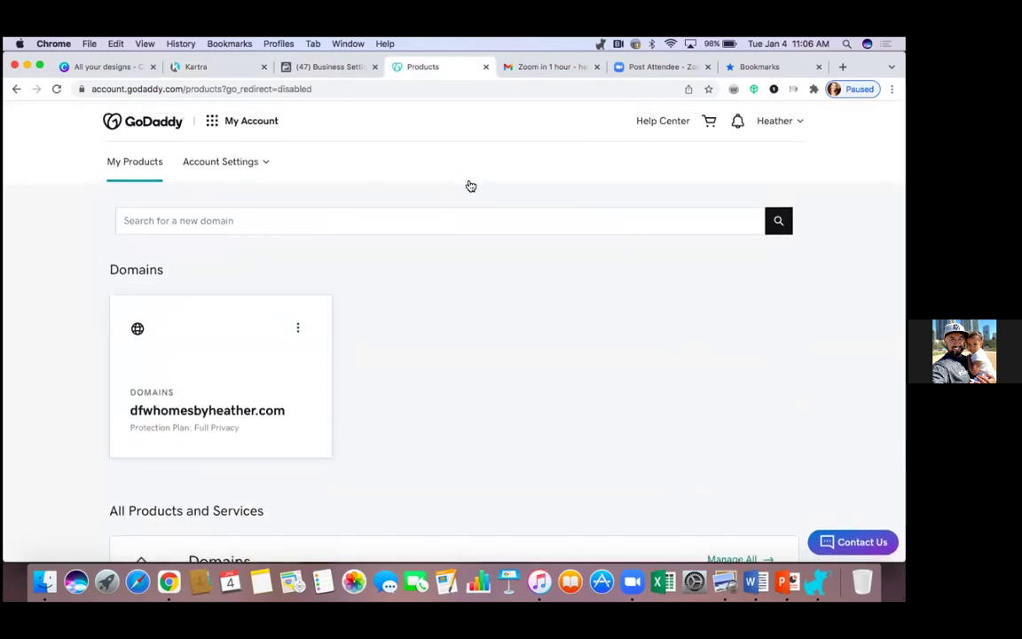
left_click(258, 221)
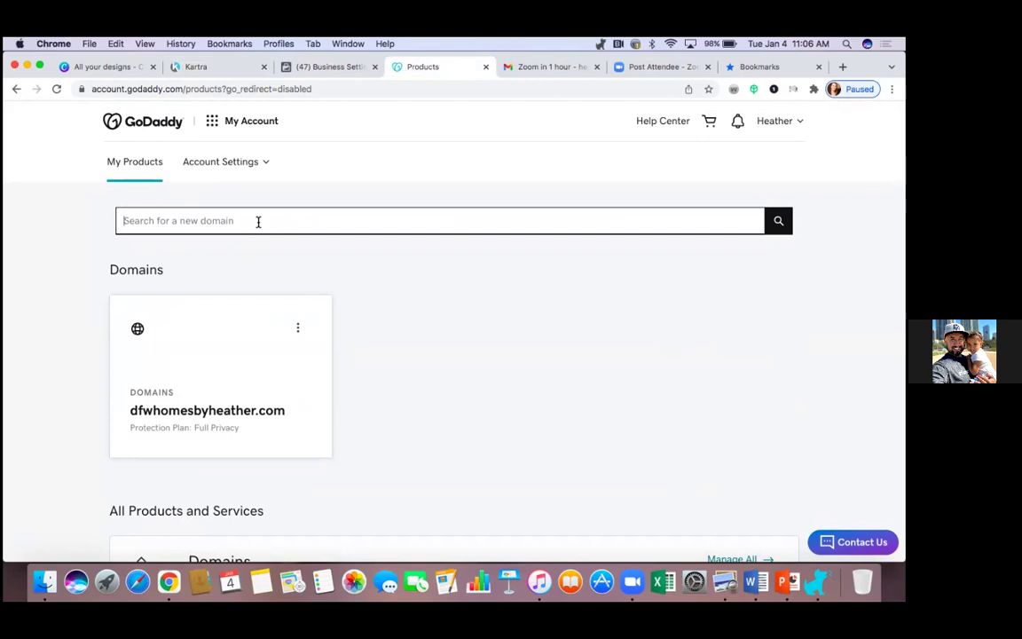
type("dfwseller")
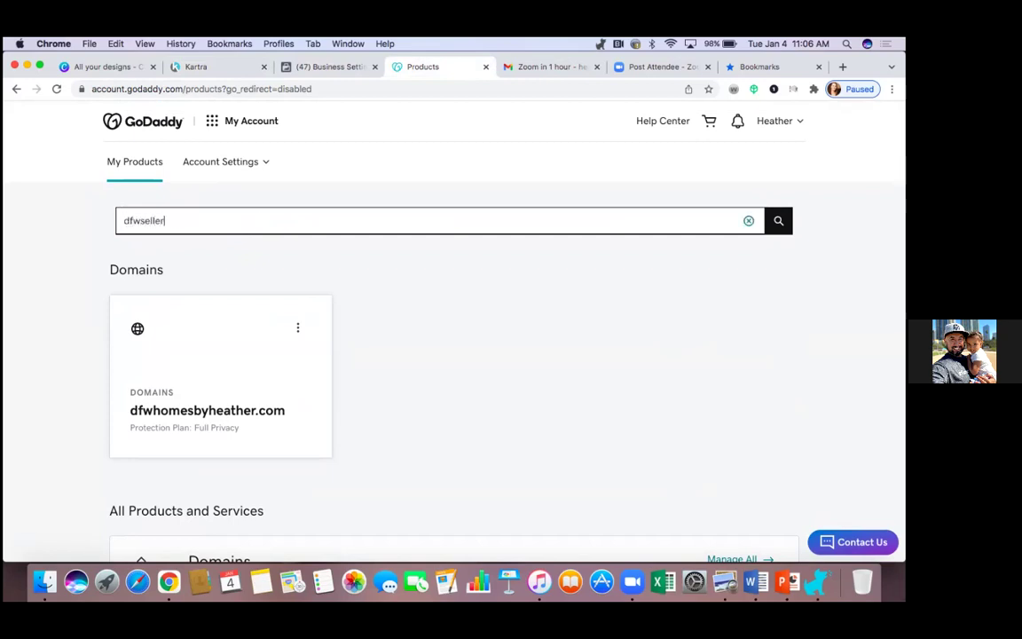
type("guide")
left_click(780, 223)
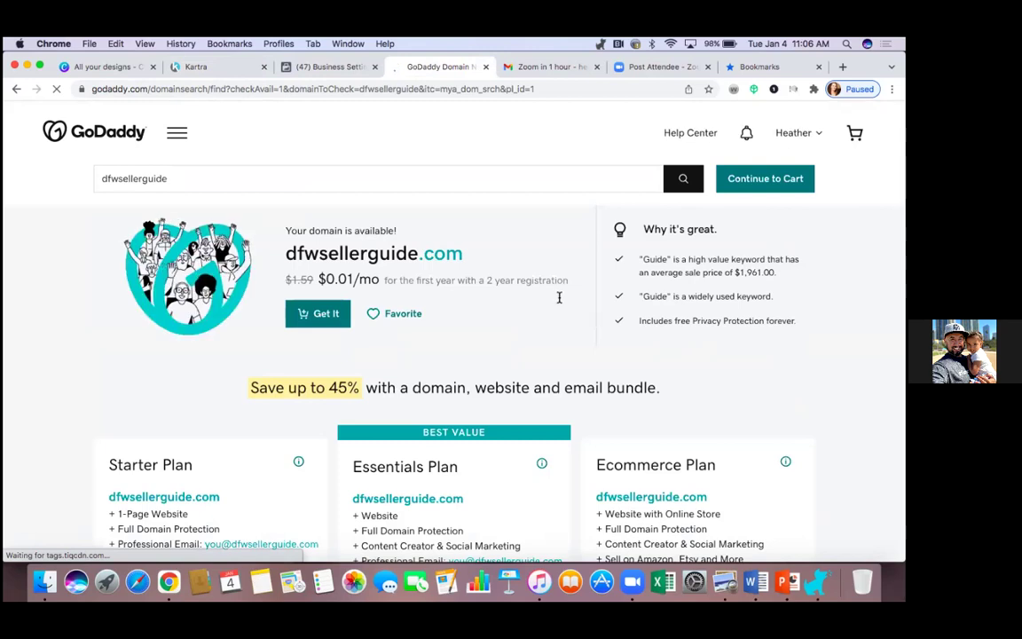
Step: Add dfwsellerguide.com to the GoDaddy cart
left_click(139, 178)
type("s")
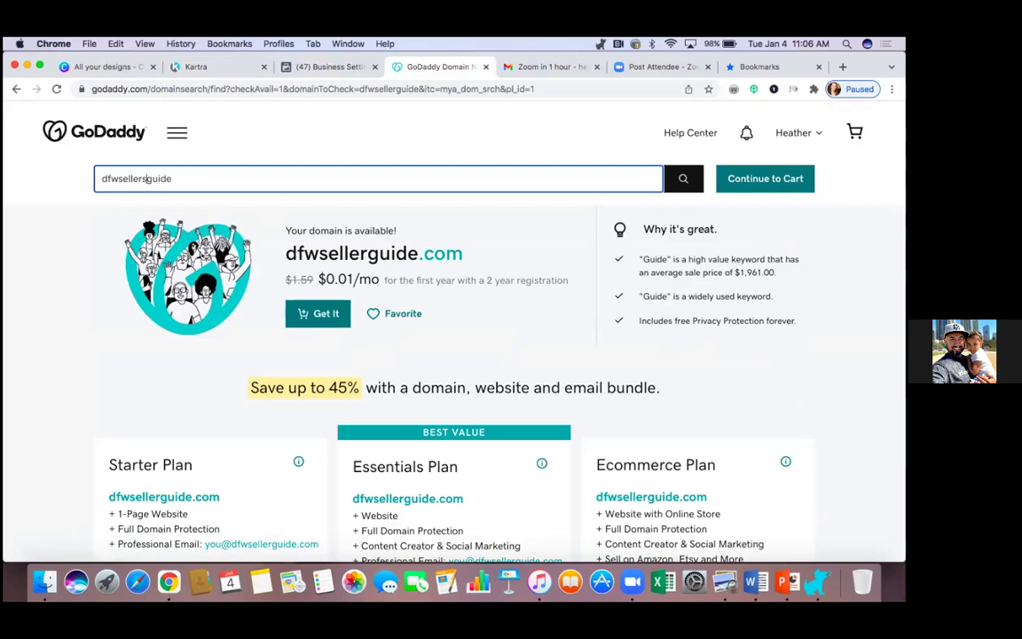
key("BackSpace")
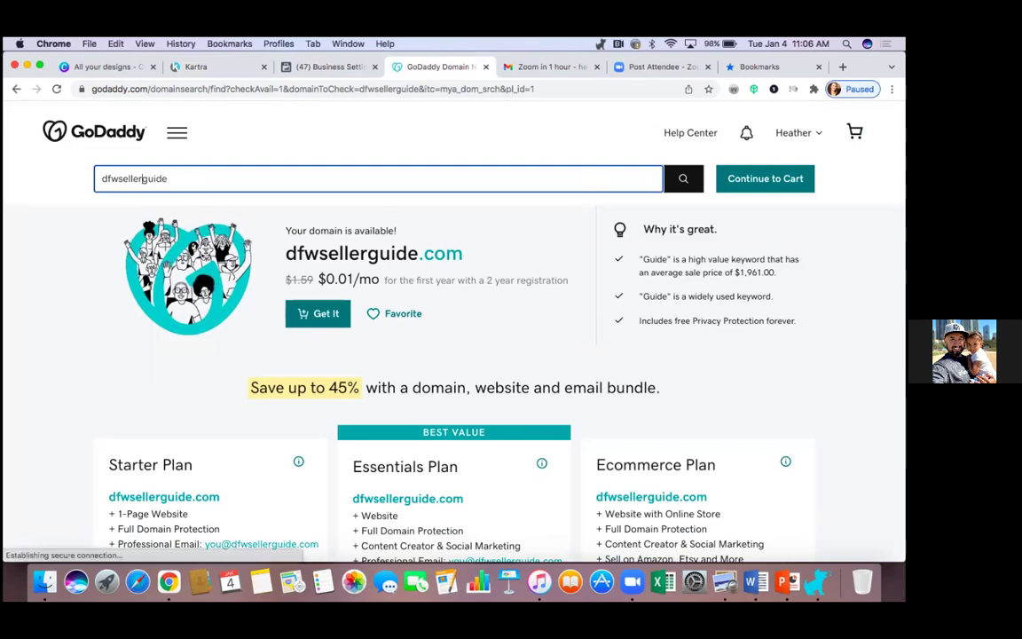
left_click(326, 323)
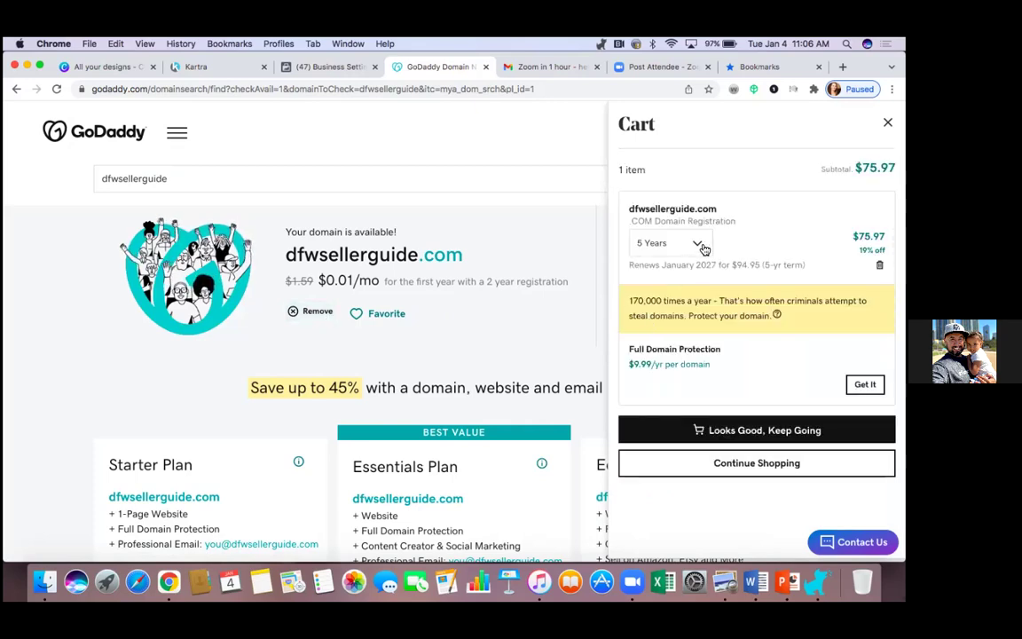
Step: Change the cart's registration length from 5 Years to 1 Year
left_click(702, 248)
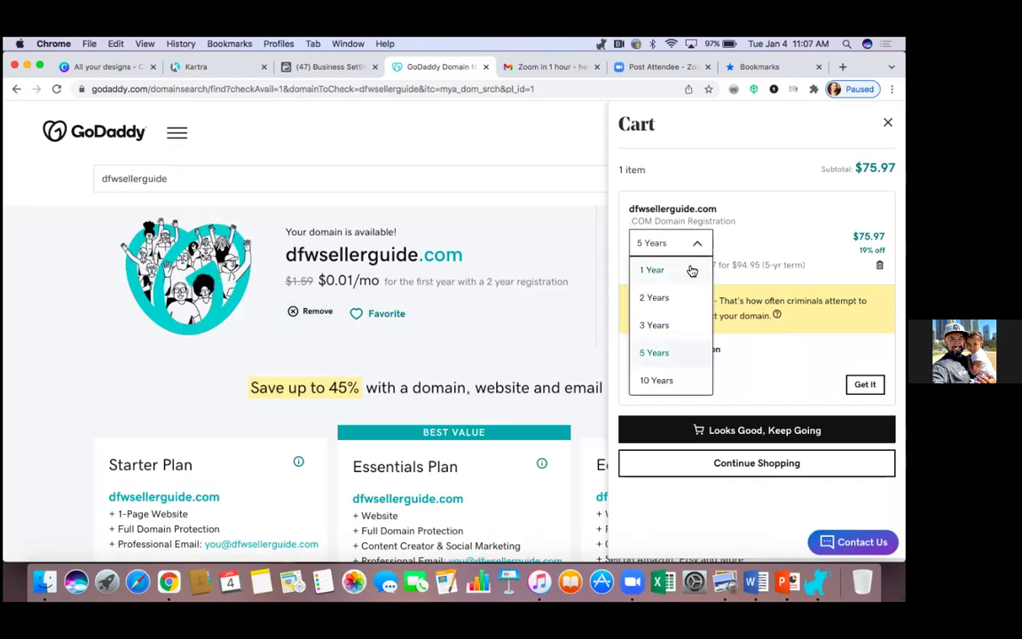
left_click(688, 268)
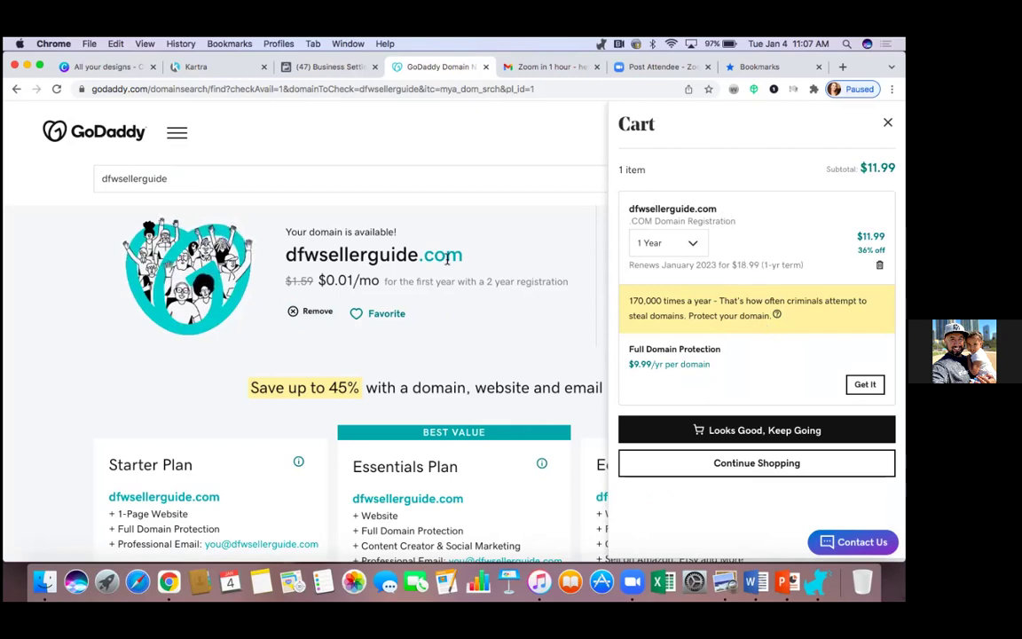
scroll(447, 259, "down", 1)
scroll(447, 259, "up", 1)
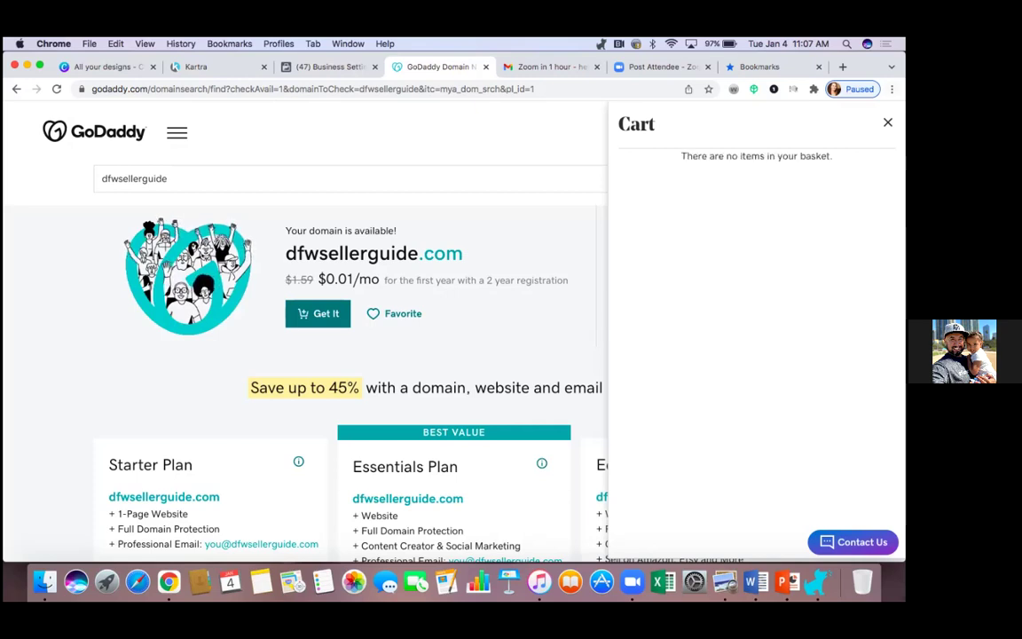
Step: Open a new Incognito window and load google.com in it
left_click(891, 89)
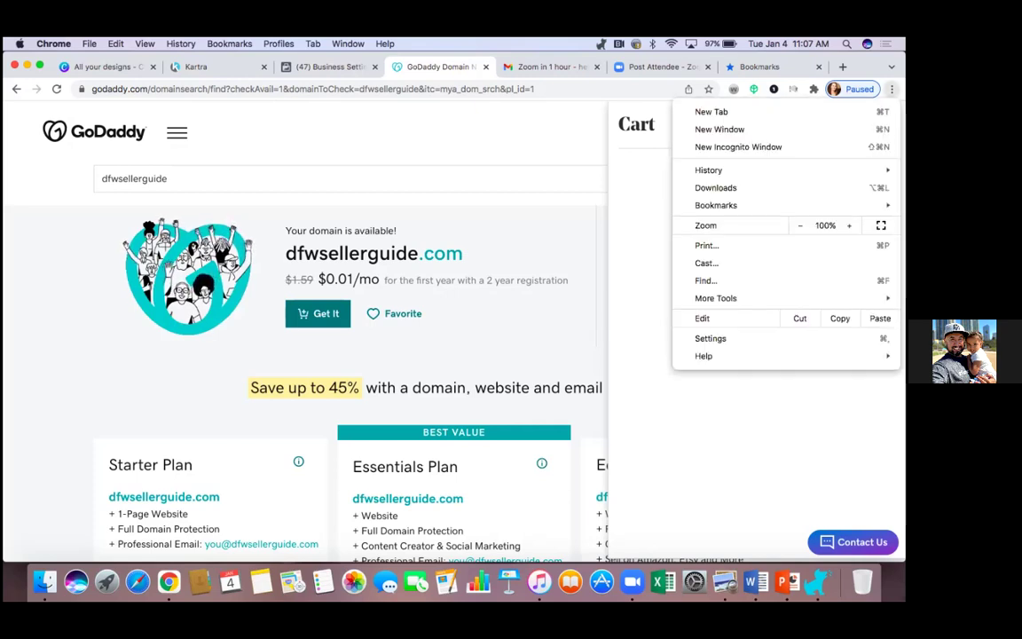
left_click(772, 148)
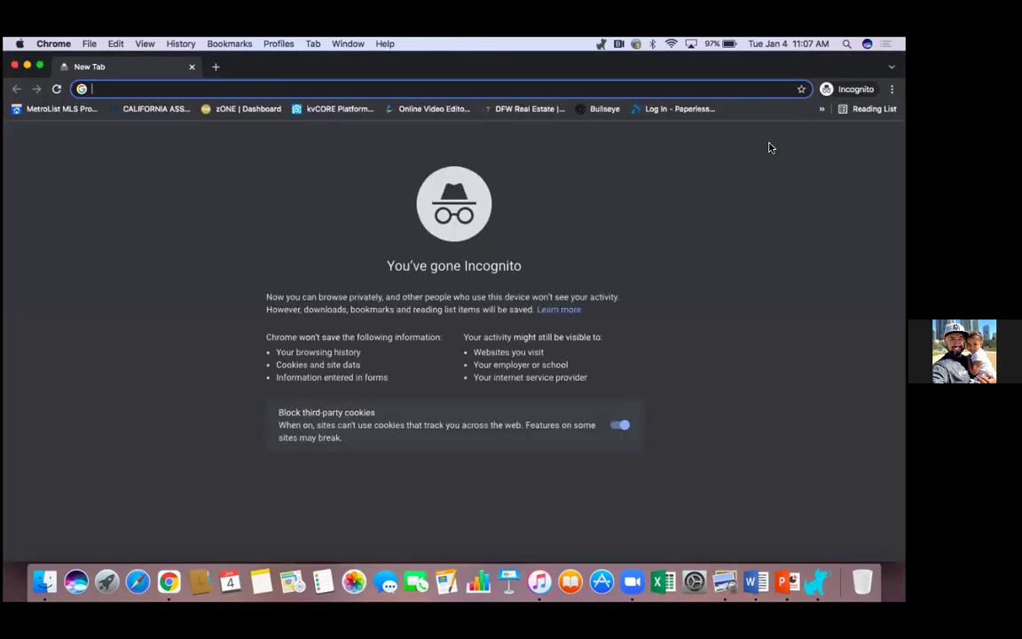
type("google.com")
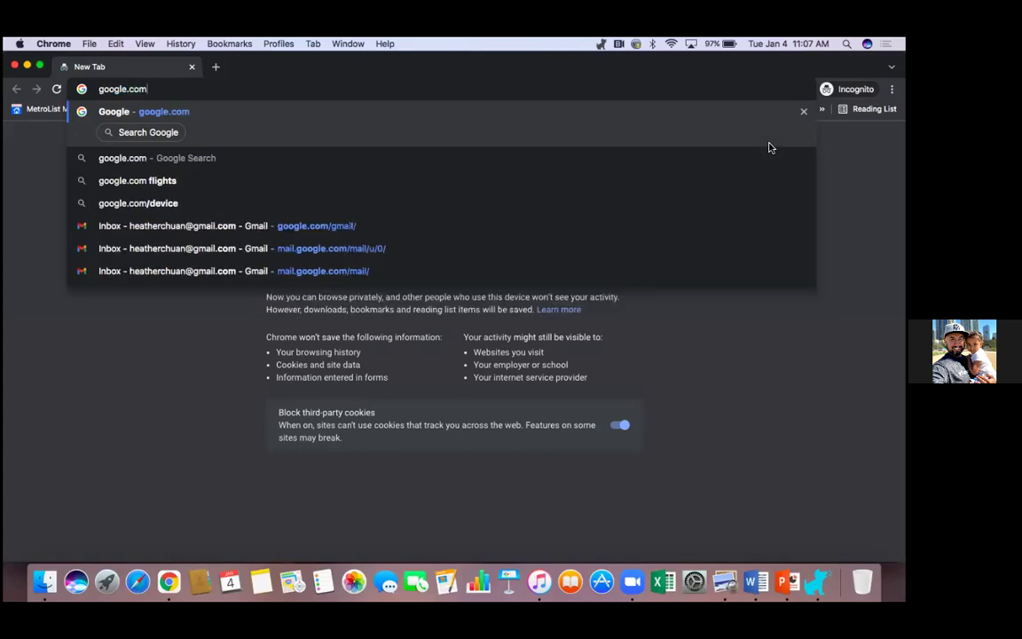
key("Return")
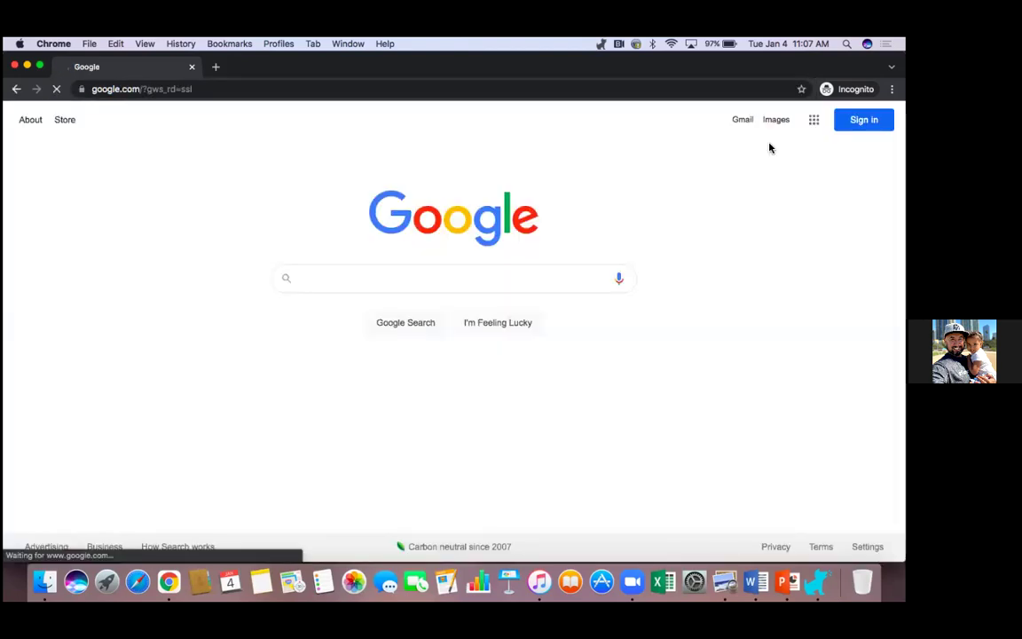
Step: Search Google for 'cheap domains' and open GoDaddy's 'Cheap Domains For $2.99' ad
type("che")
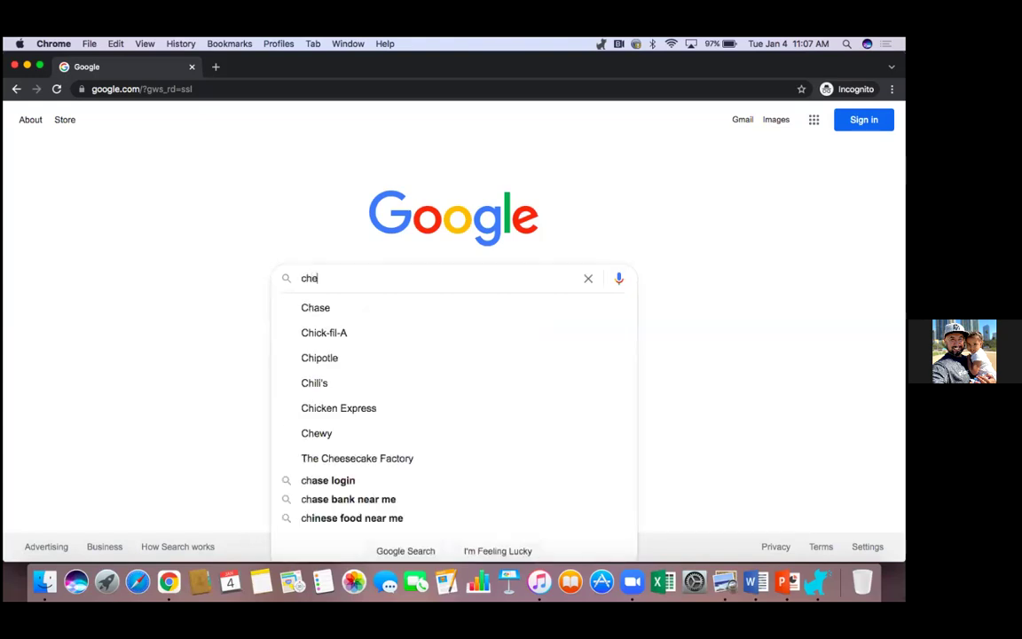
type("ap domains")
key("Return")
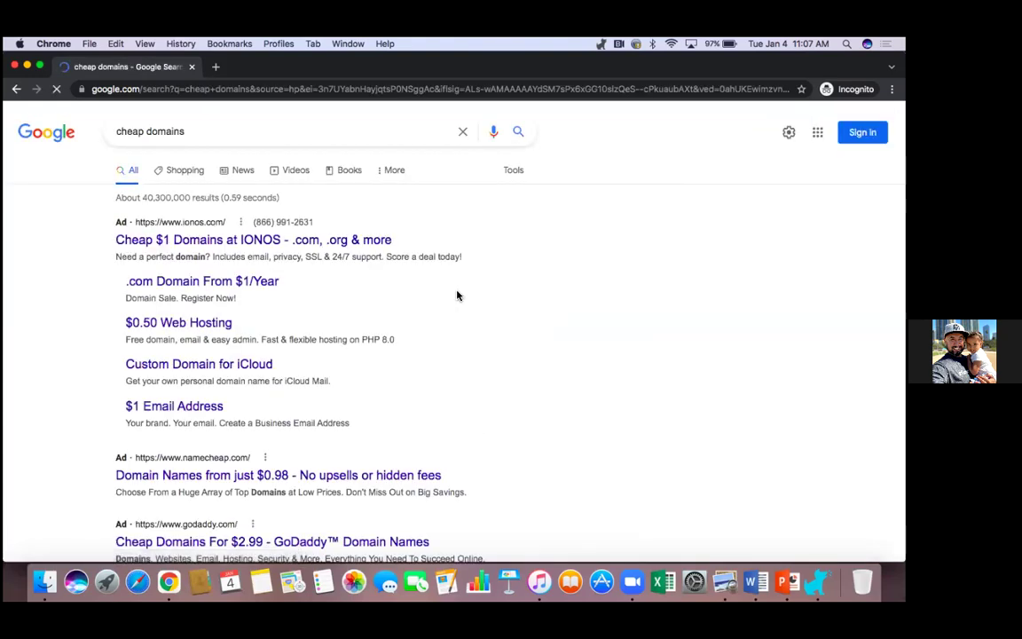
scroll(433, 300, "down", 3)
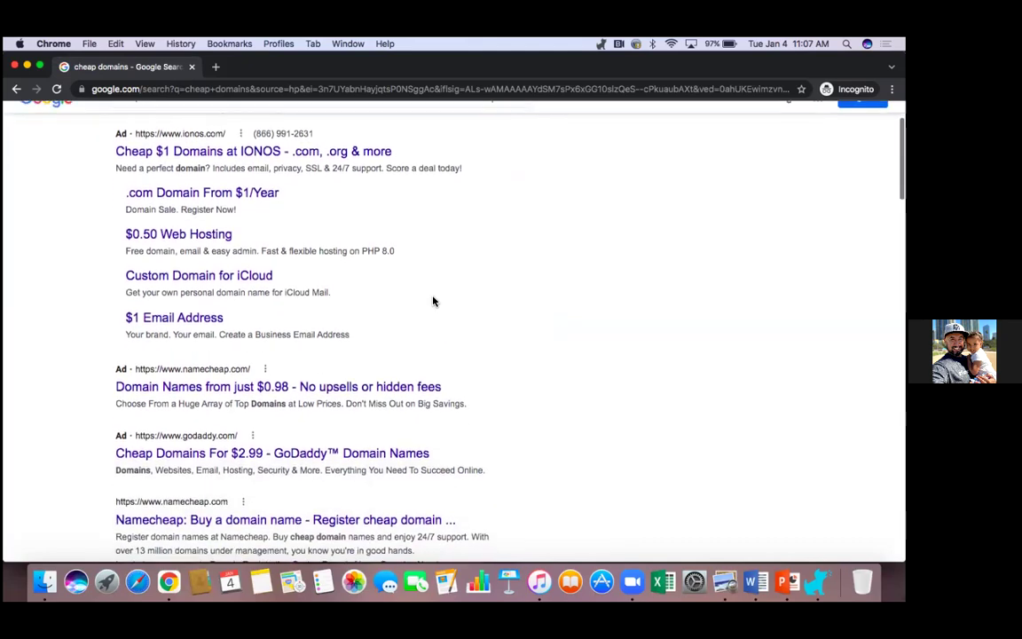
scroll(433, 300, "down", 5)
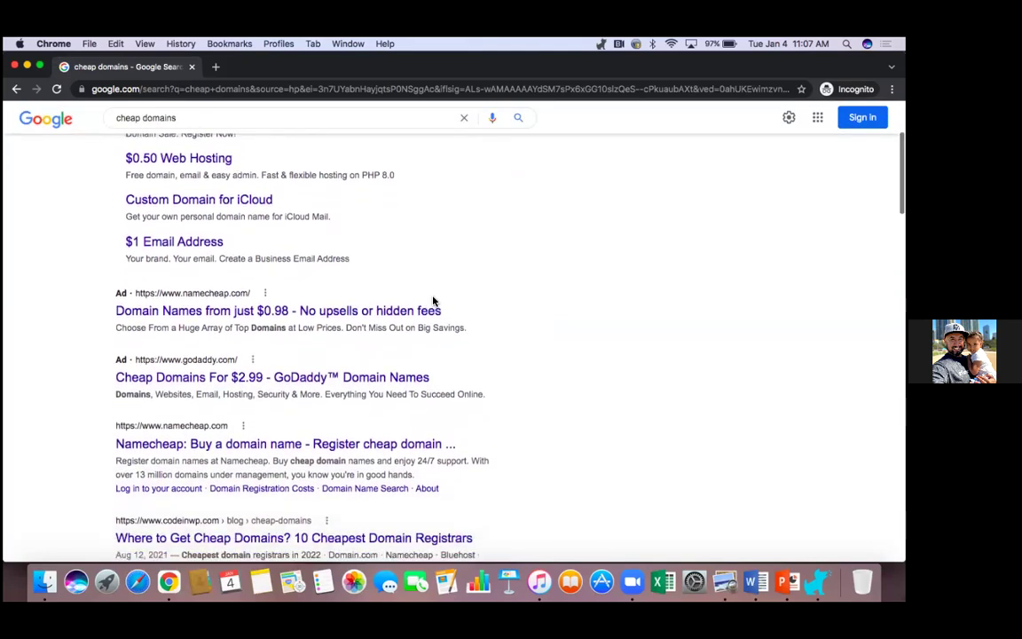
scroll(433, 301, "down", 5)
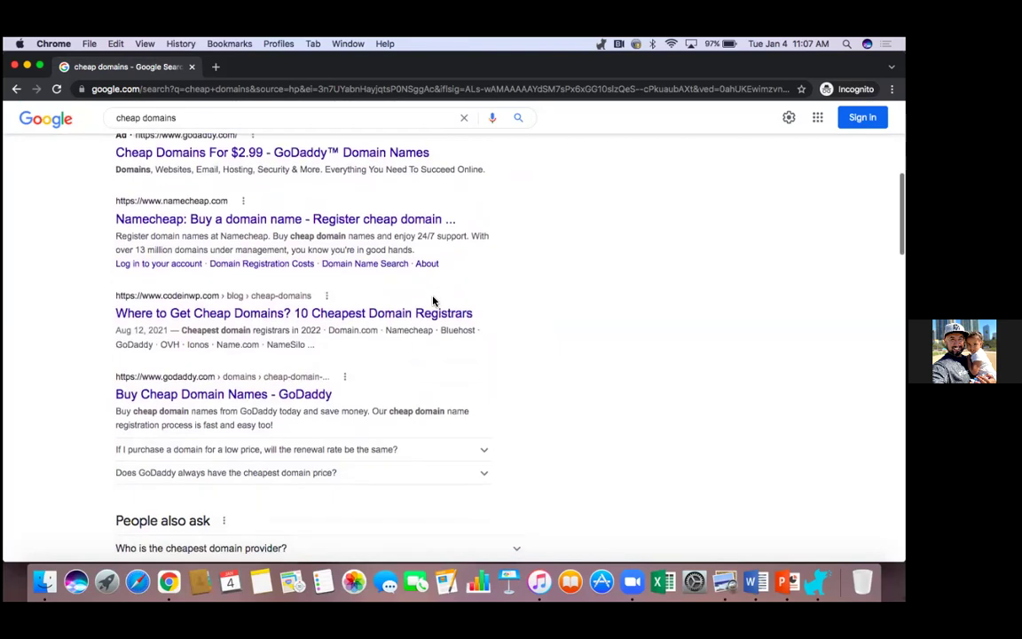
scroll(433, 300, "up", 15)
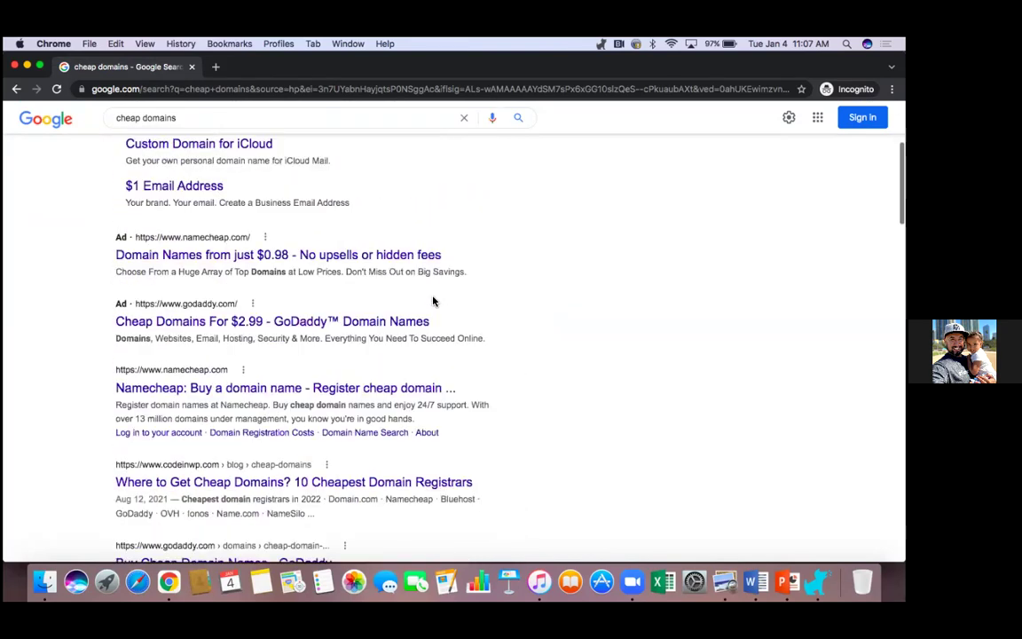
scroll(358, 340, "down", 4)
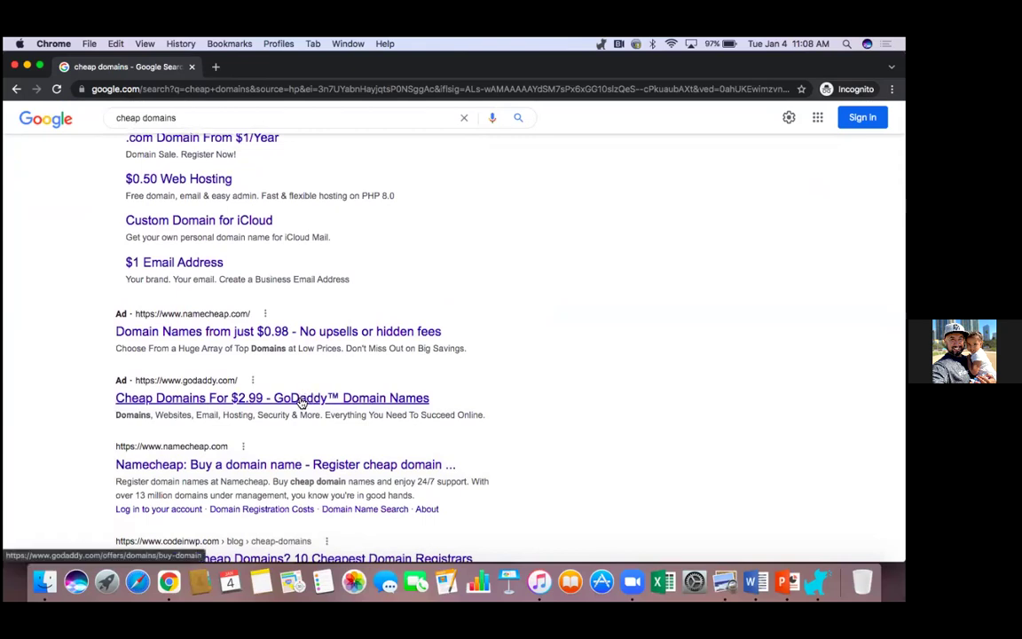
left_click(301, 399)
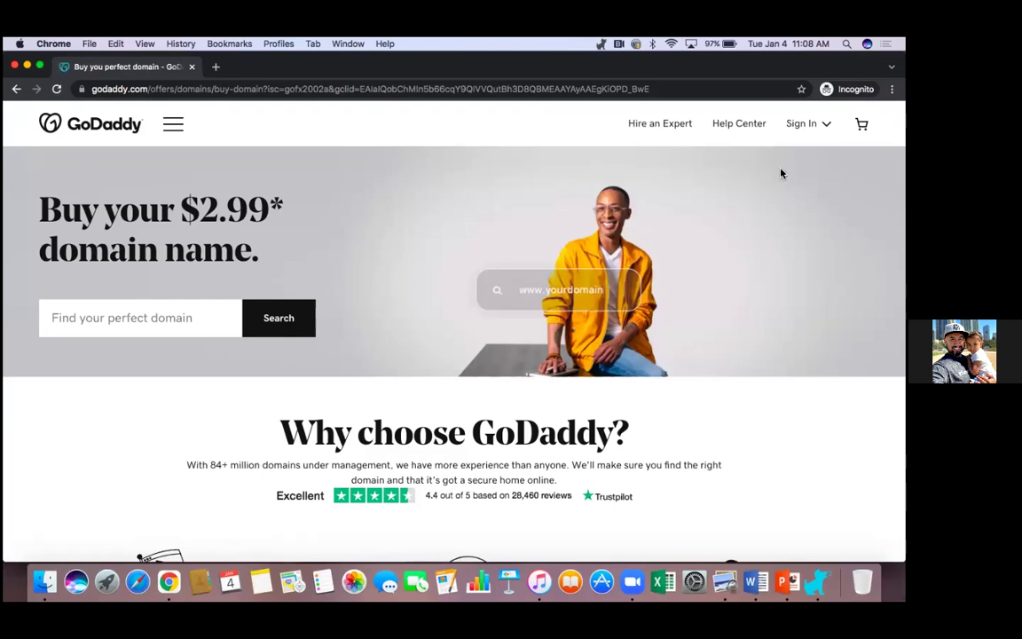
Step: Check on GoDaddy whether the domain dfwsellerguide is available
left_click(151, 324)
type("d")
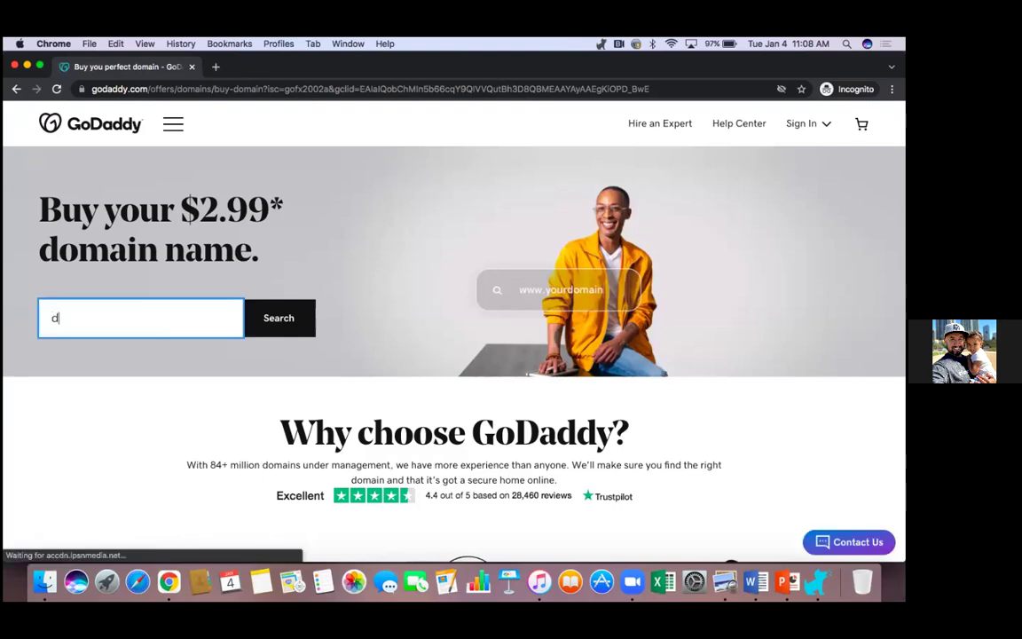
type("fwseller")
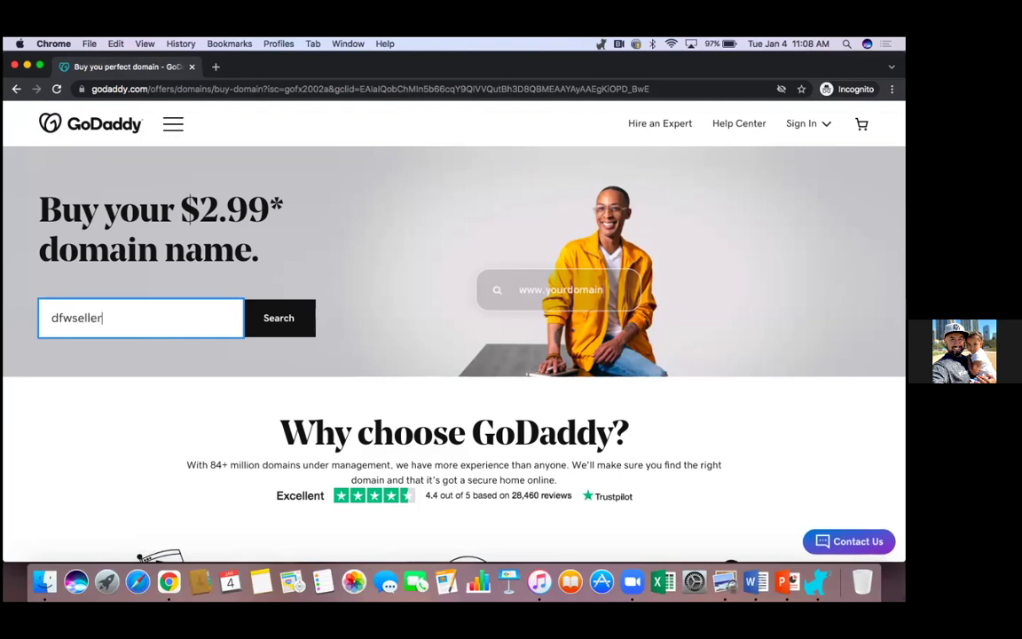
type("guide")
left_click(287, 326)
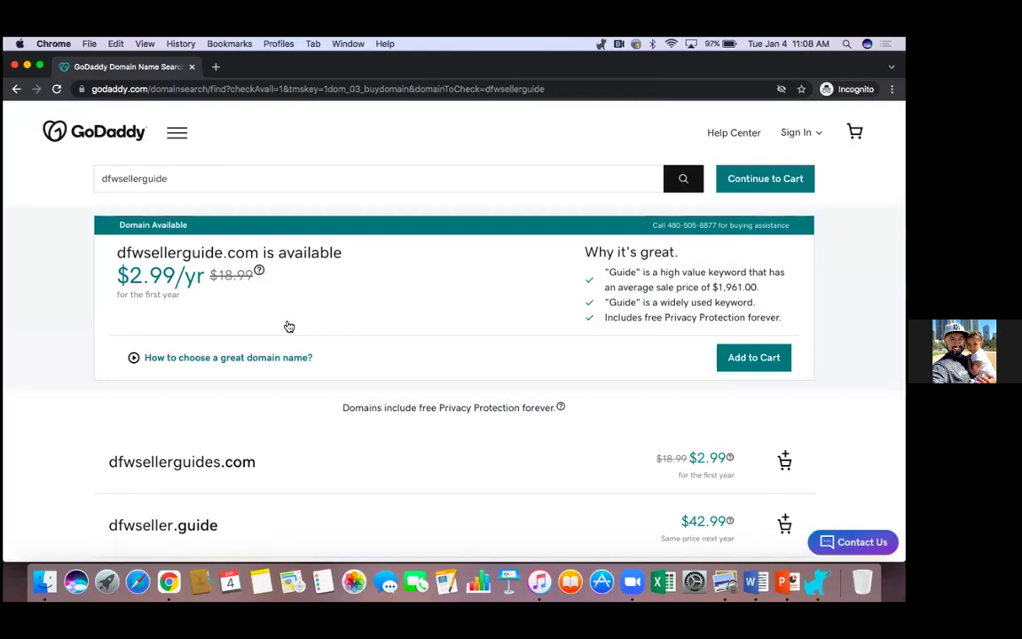
Step: Search for dfwhomesellerguide.com instead and add it to the cart
left_click(118, 177)
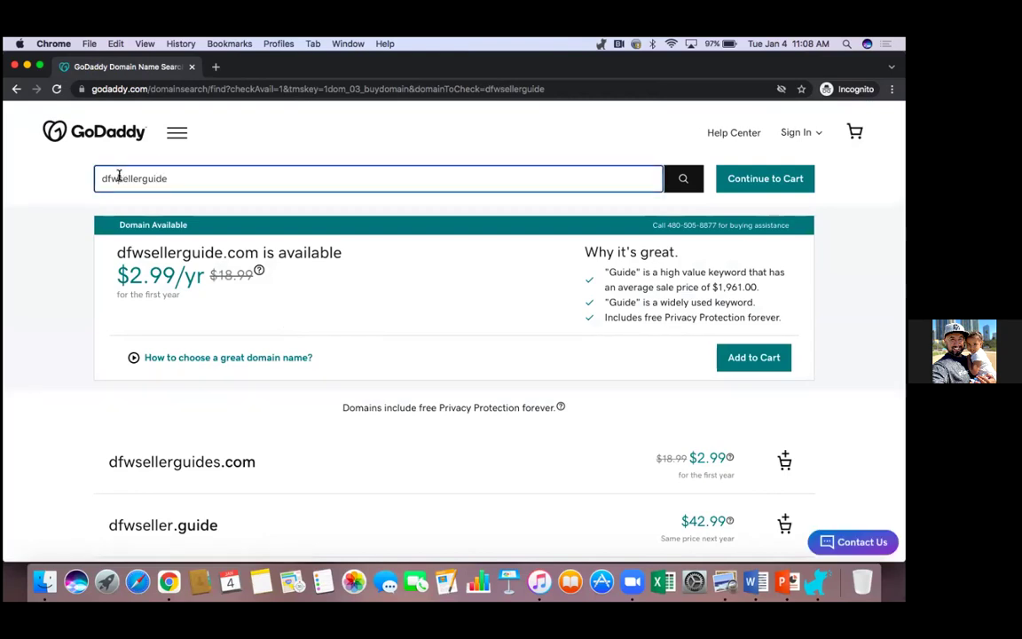
type("home")
left_click(737, 188)
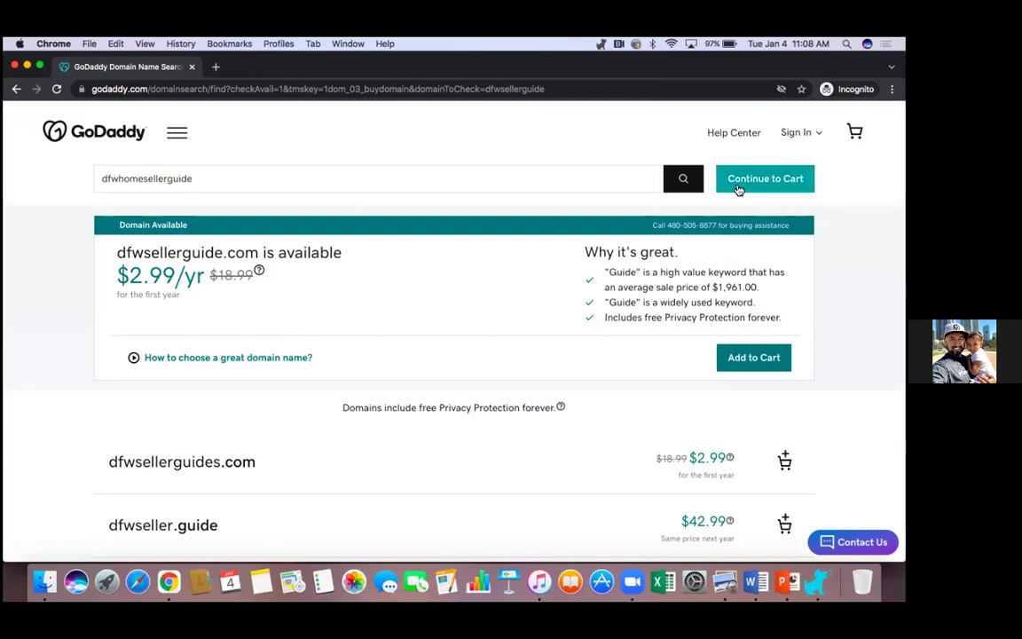
left_click(683, 179)
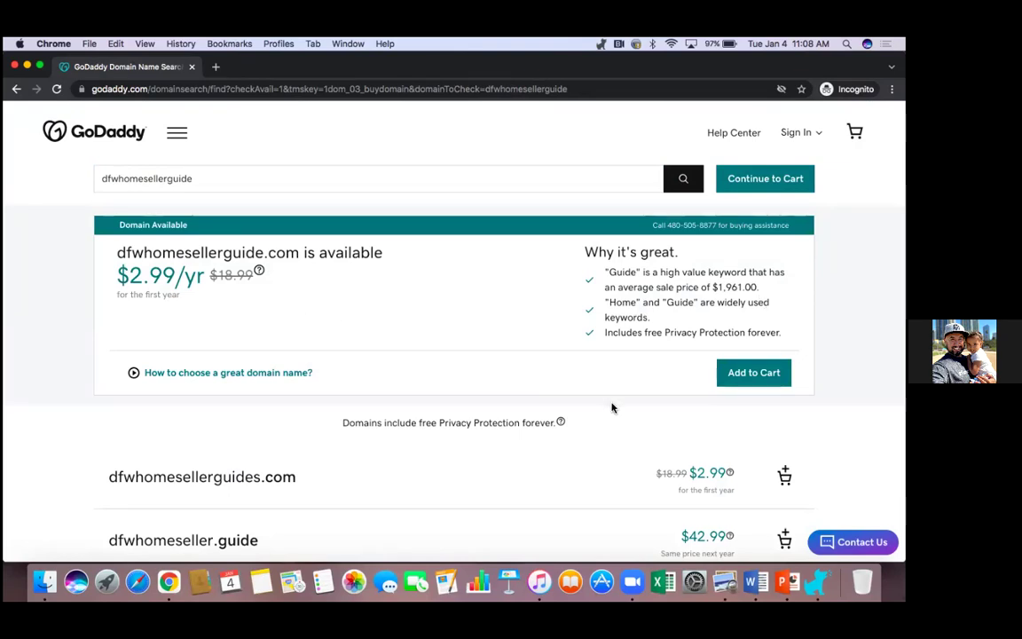
left_click(767, 372)
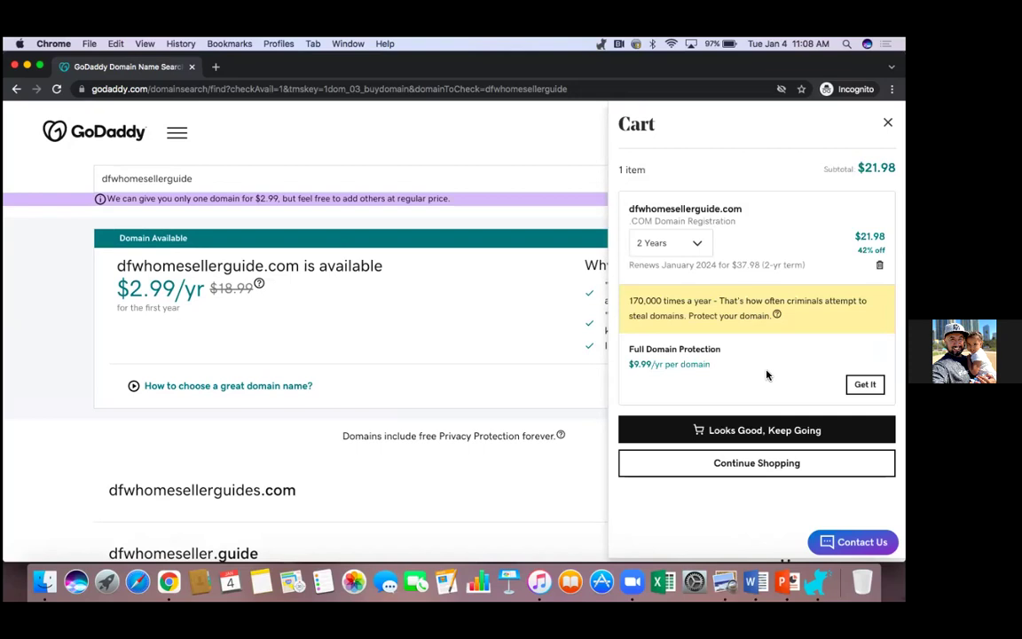
Step: Change the domain registration term to 1 Year at $2.99 and continue toward checkout
left_click(697, 243)
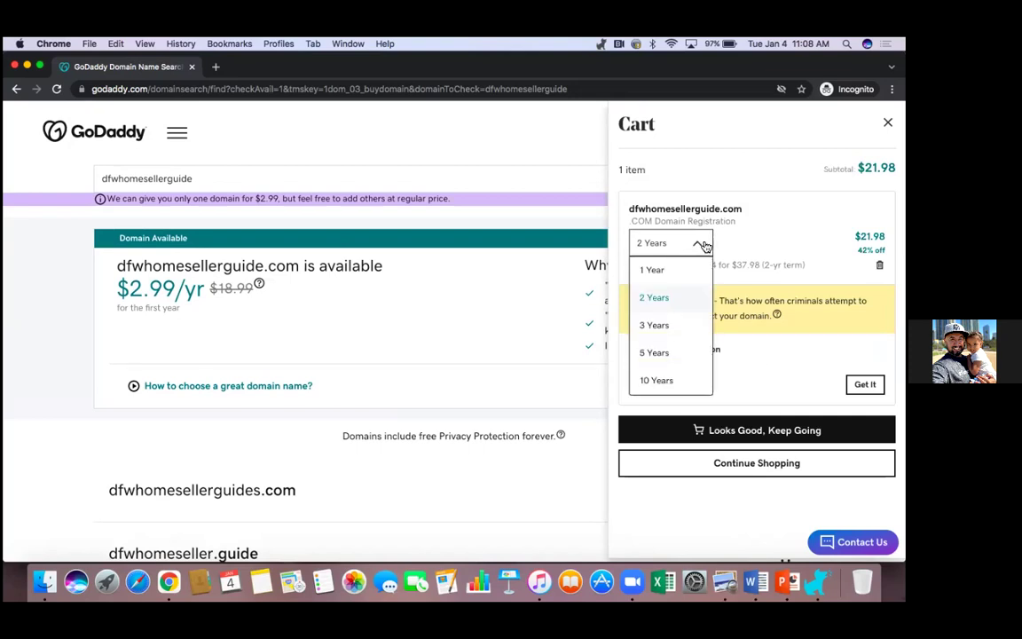
left_click(657, 270)
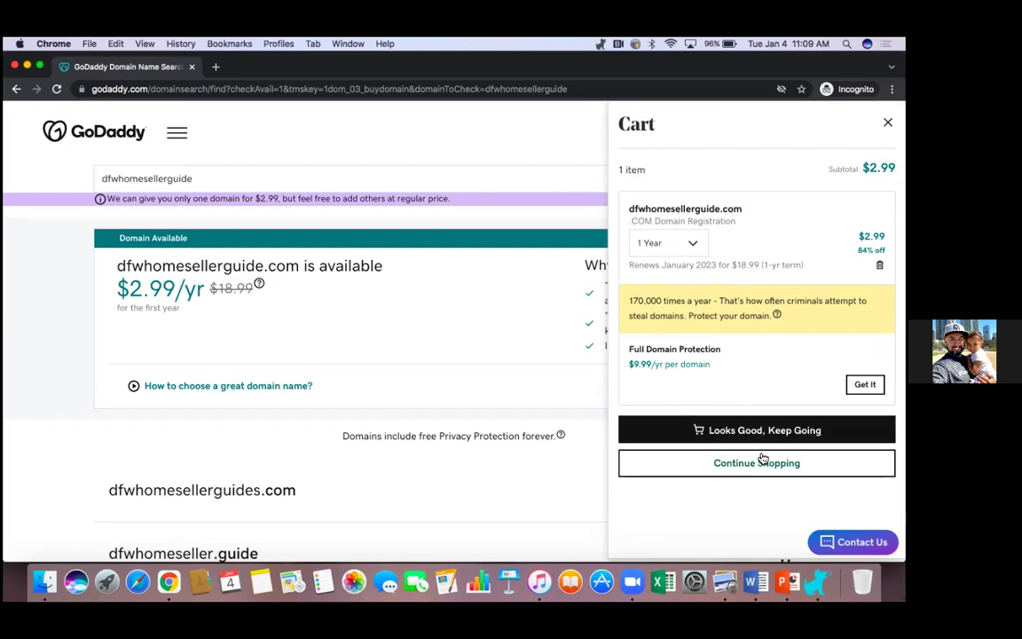
left_click(778, 431)
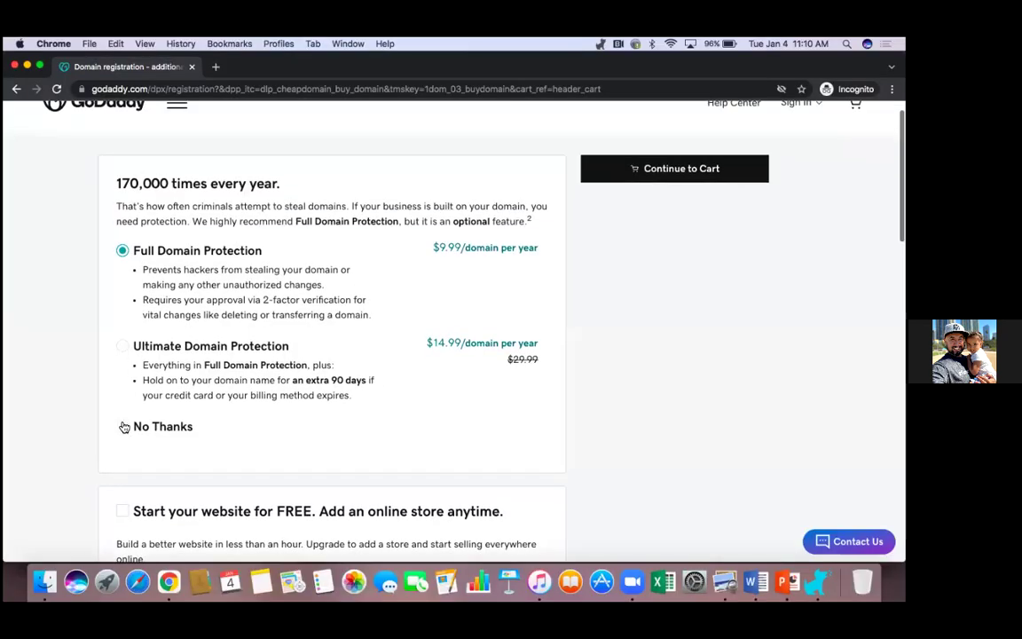
Step: Decline domain protection and proceed with the $2.99 cart to payment
left_click(123, 426)
left_click(681, 169)
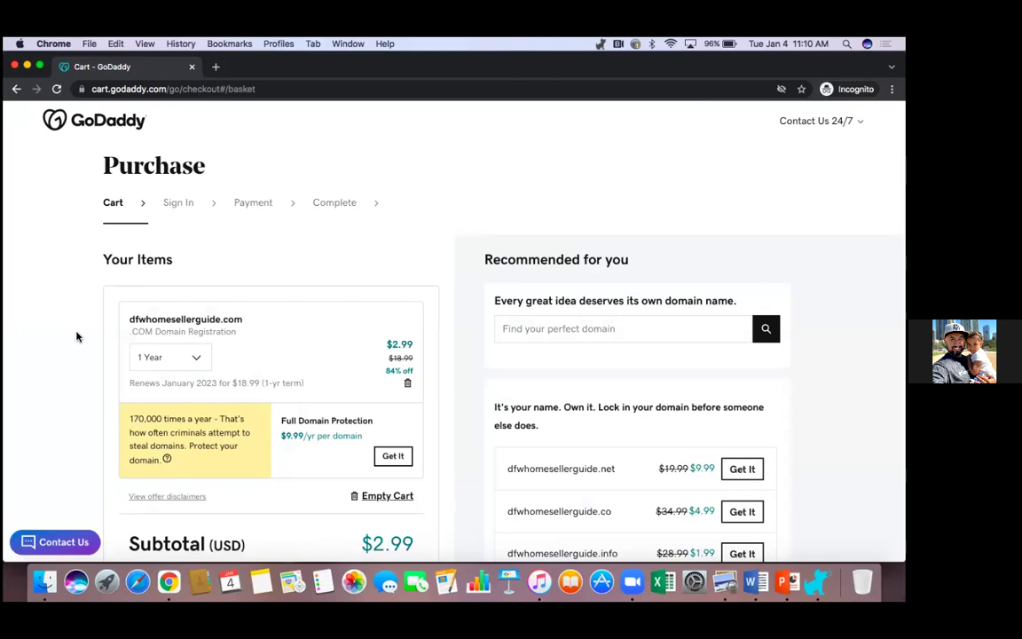
scroll(82, 324, "down", 3)
scroll(85, 324, "down", 3)
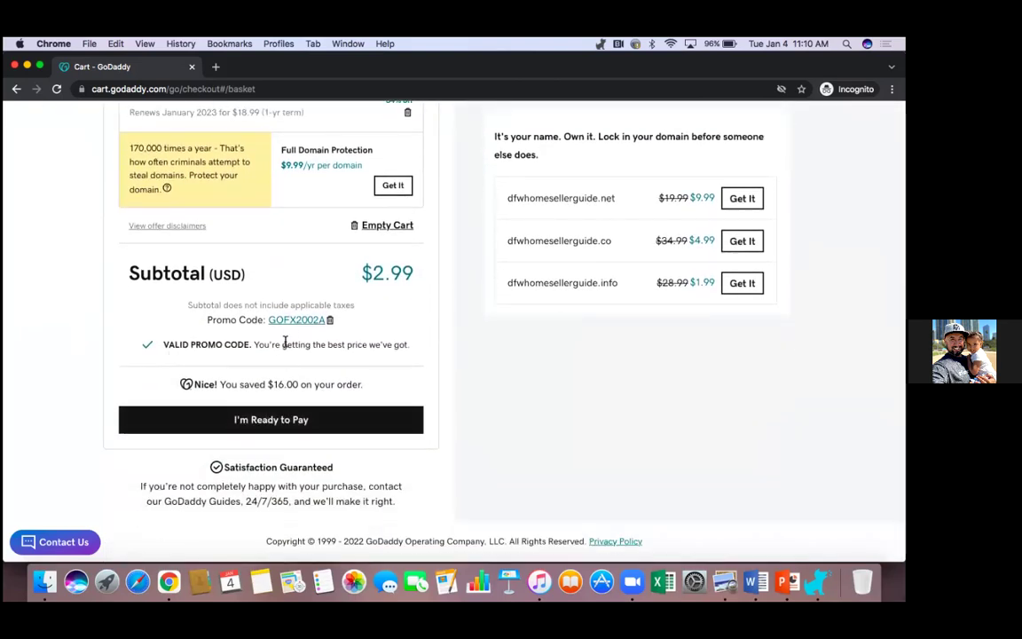
left_click(280, 422)
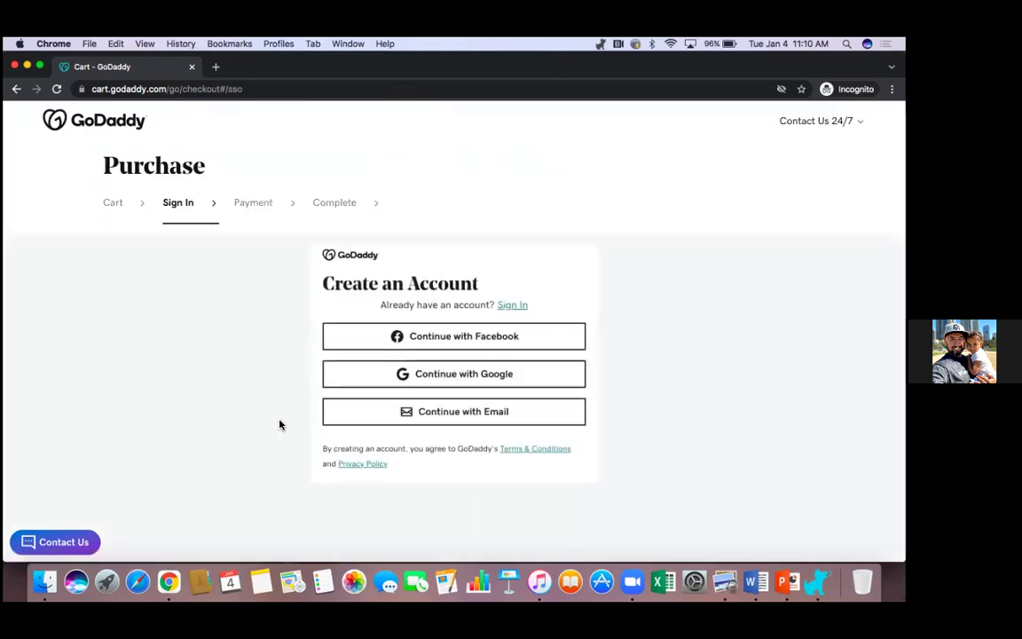
Step: Create a GoDaddy account with an email address, username and password
left_click(475, 412)
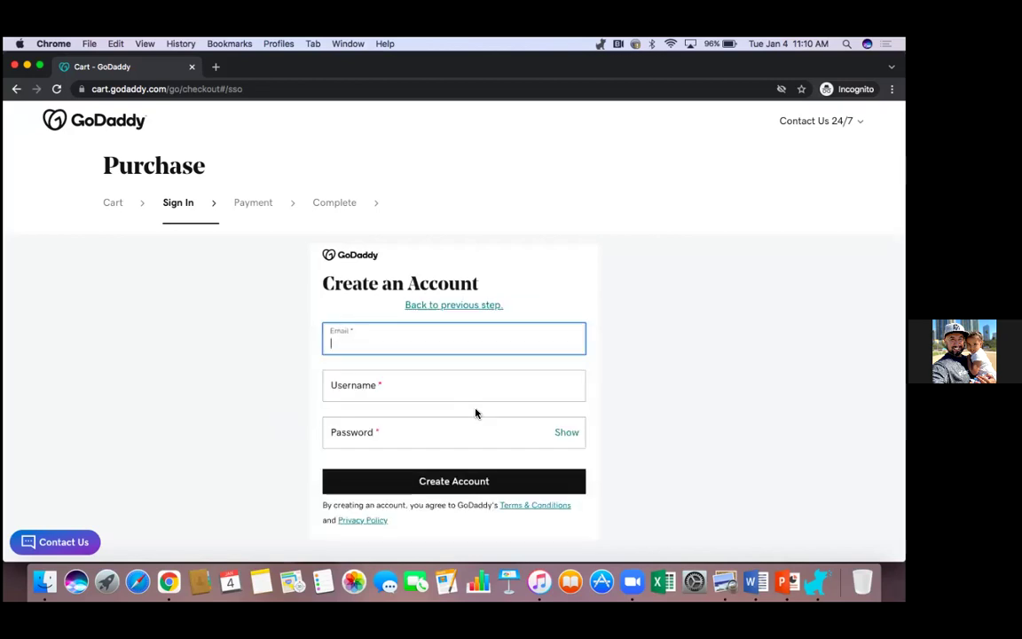
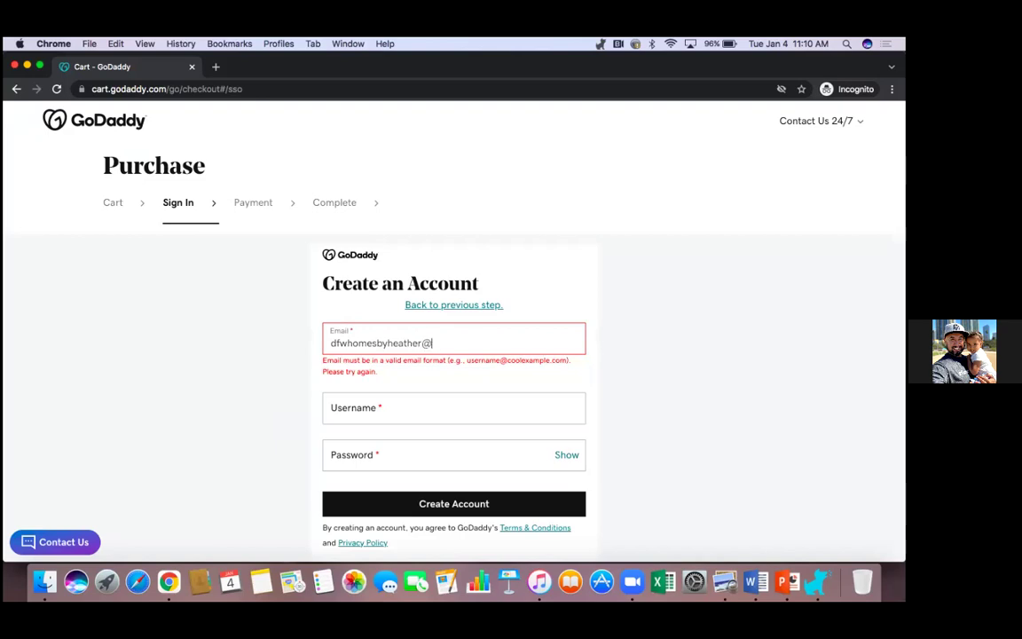
key("Tab")
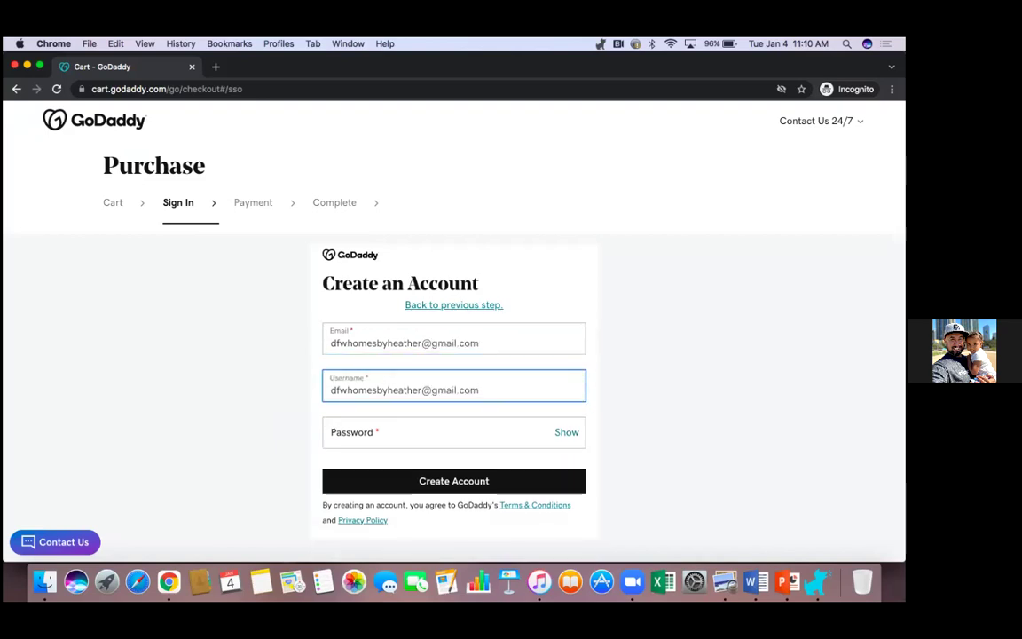
key("Tab")
type("****")
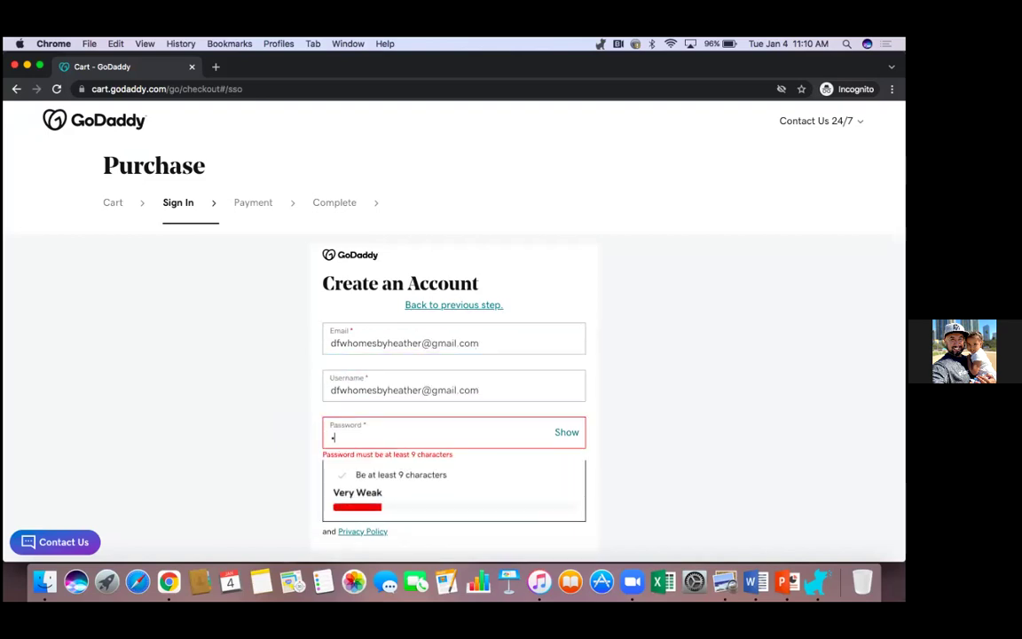
type("**")
key("BackSpace")
key("BackSpace")
key("BackSpace")
key("BackSpace")
key("BackSpace")
key("BackSpace")
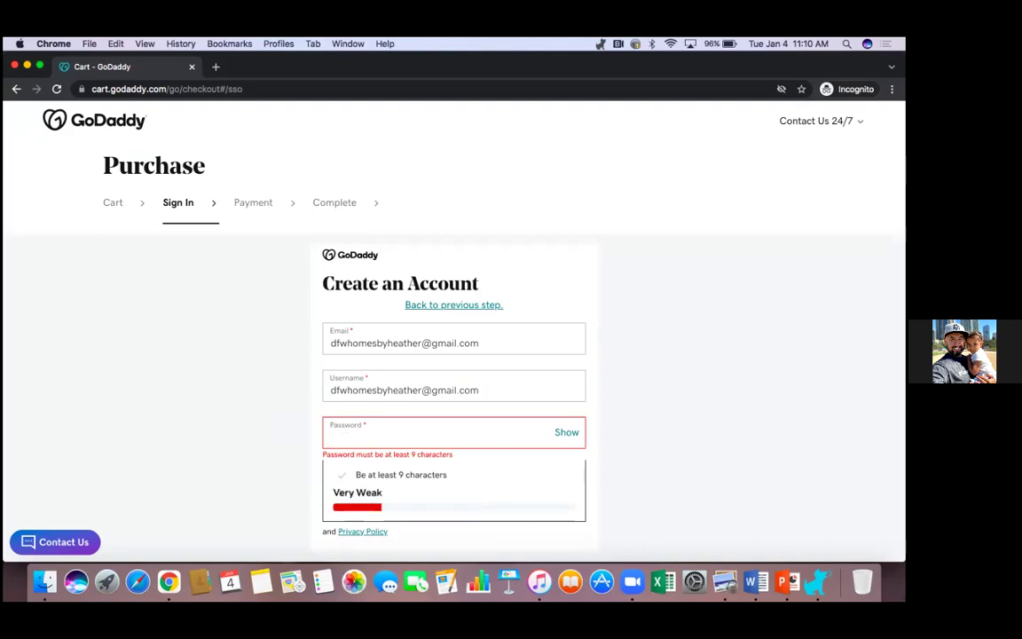
type("***********")
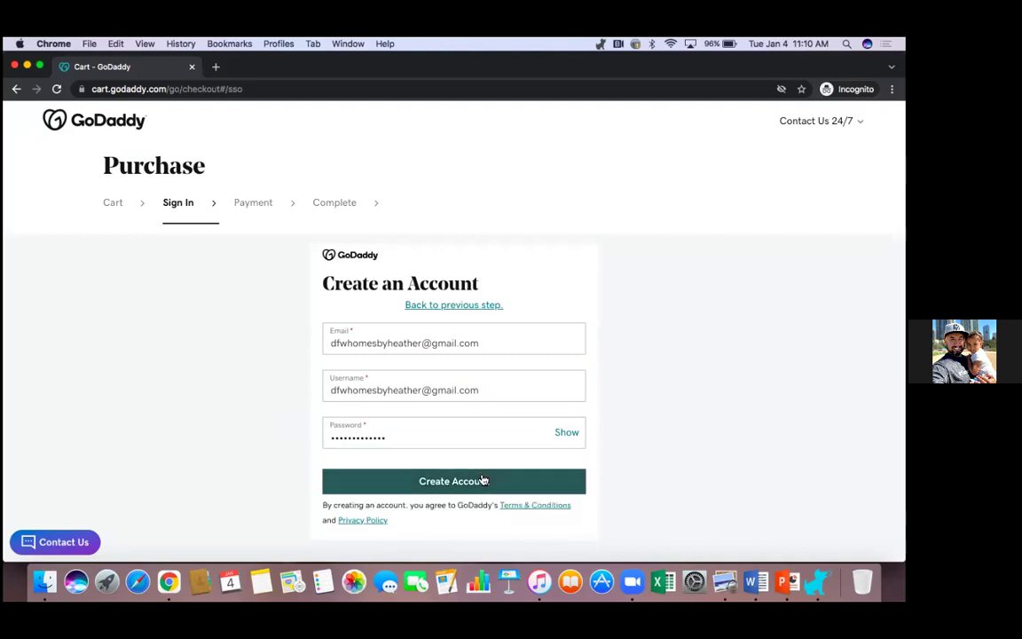
left_click(481, 479)
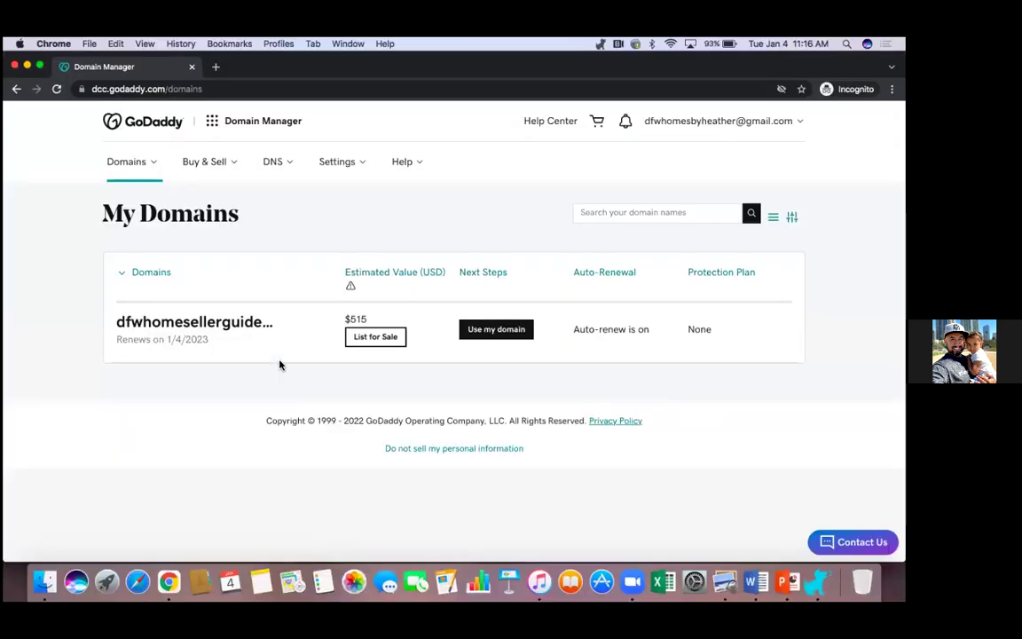
Step: Open dfwhomesellerguide.com's settings and review its DNS records
left_click(251, 325)
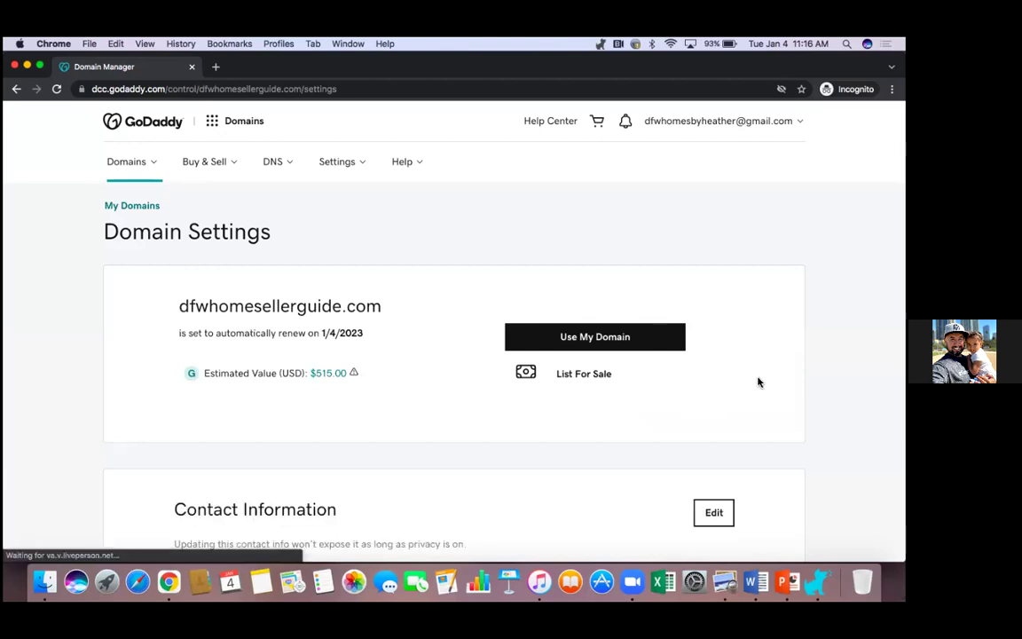
scroll(763, 384, "down", 1)
scroll(768, 388, "down", 10)
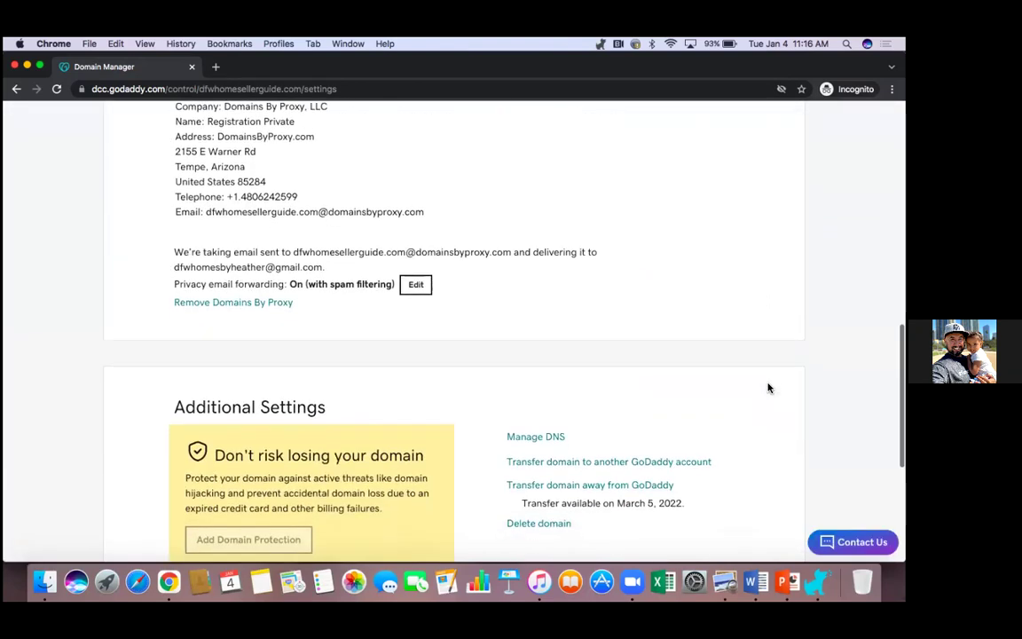
scroll(768, 388, "up", 3)
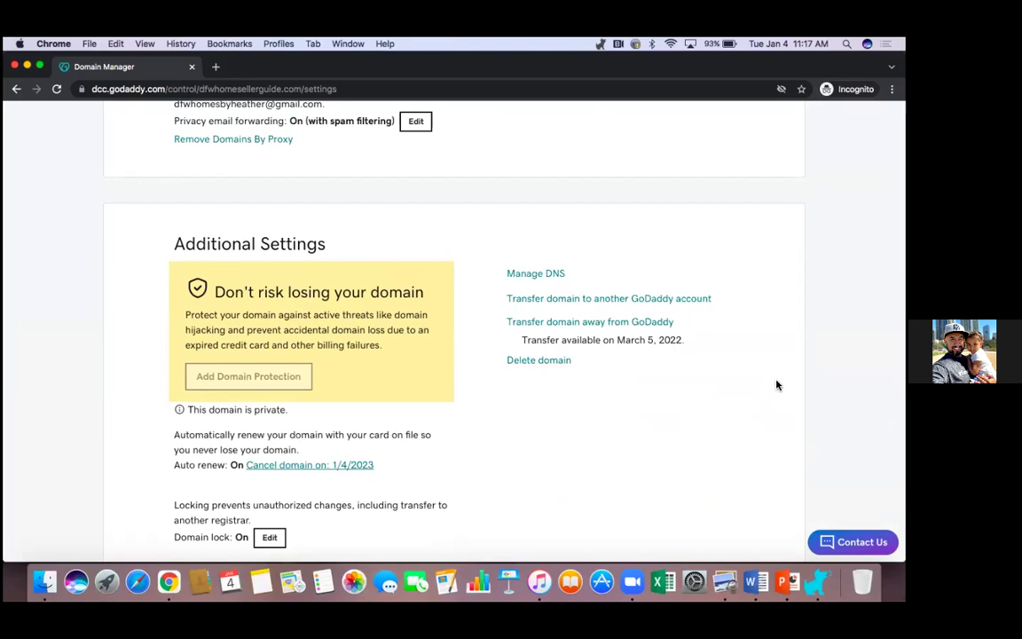
left_click(554, 277)
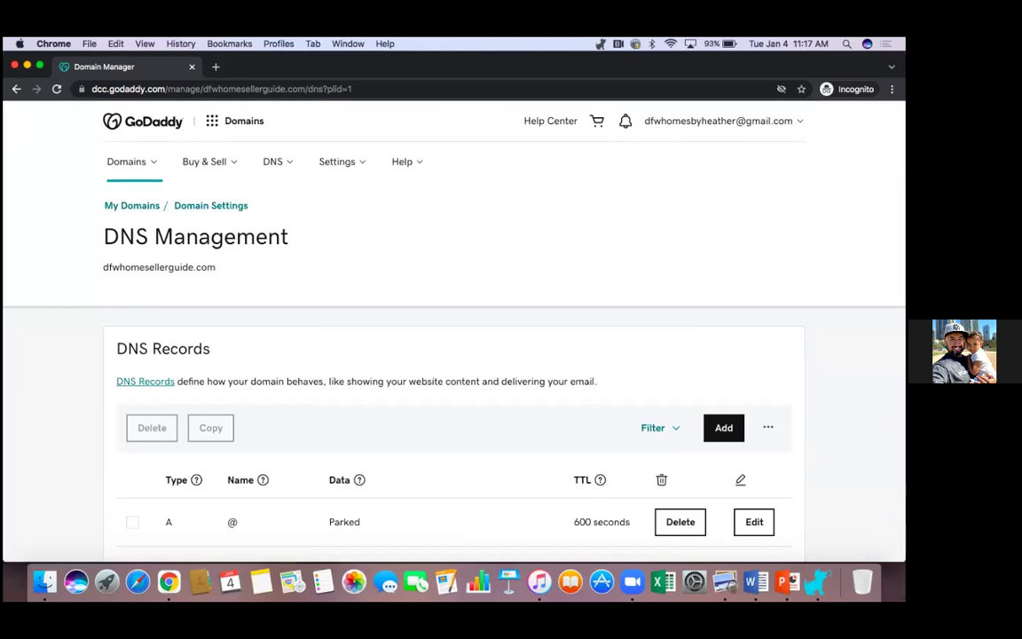
scroll(454, 355, "down", 4)
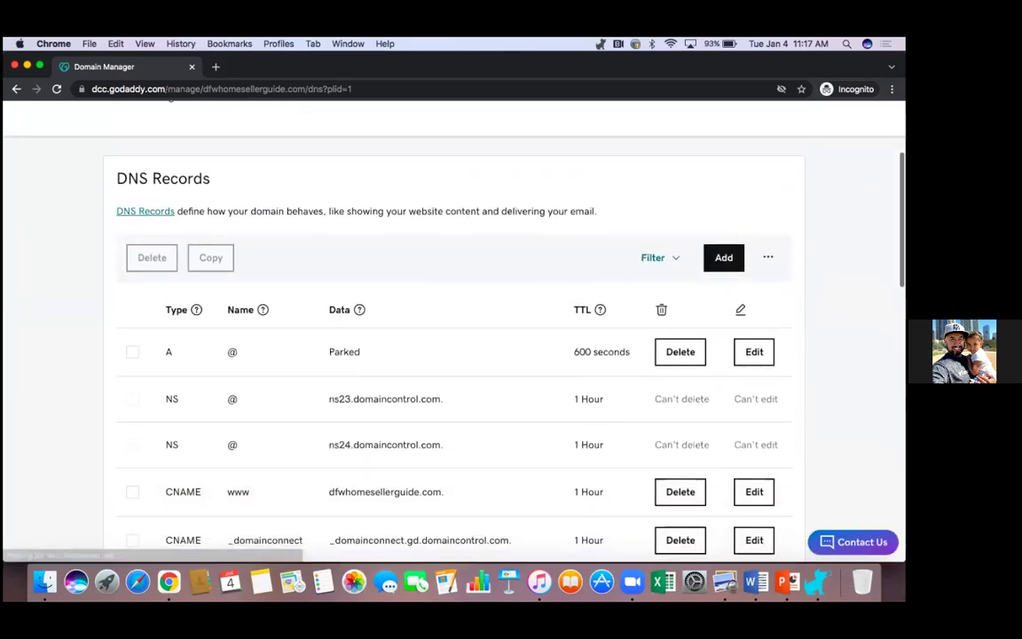
scroll(454, 354, "down", 1)
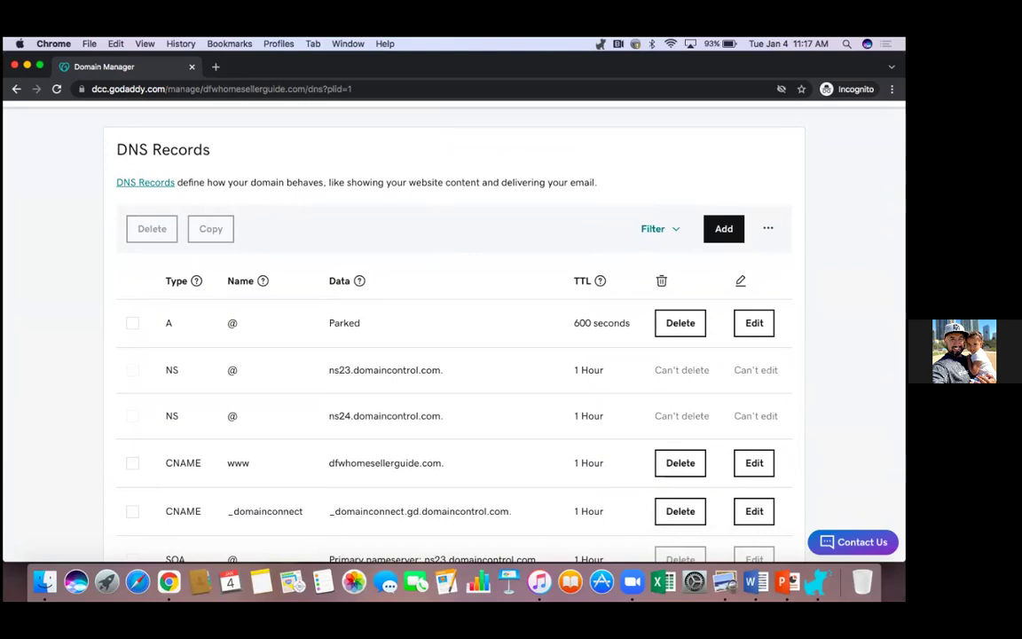
scroll(454, 337, "up", 5)
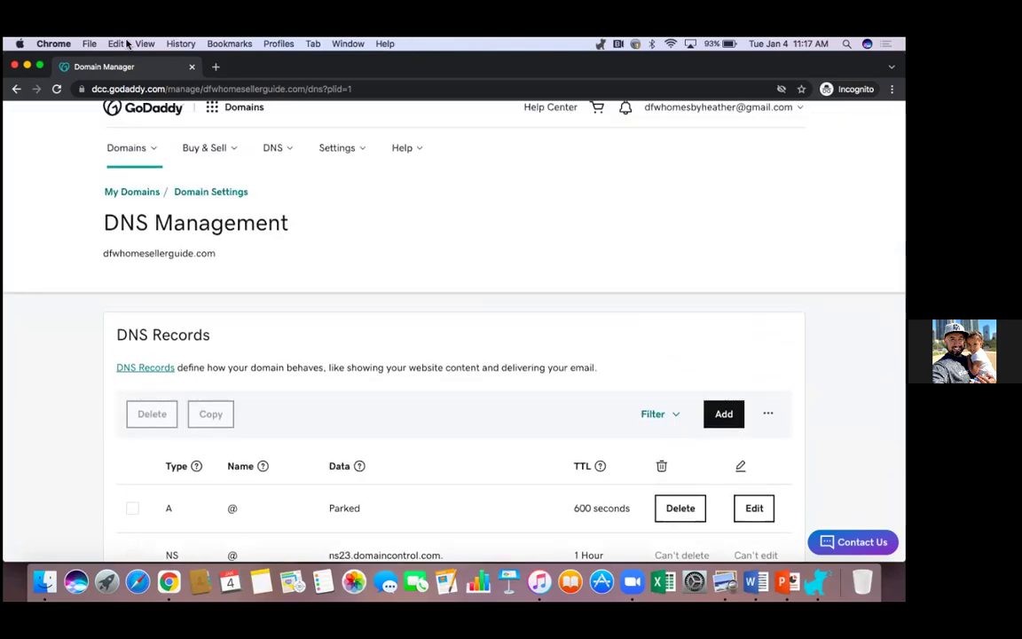
Step: Exit full screen and bring the dfwsellerguide search window forward
left_click(39, 66)
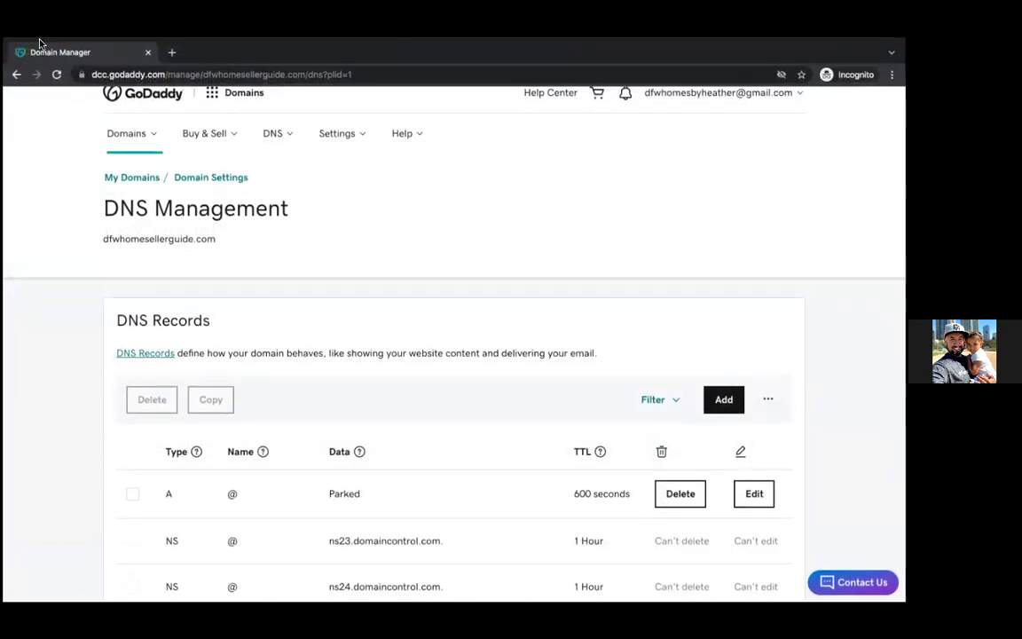
left_click(38, 55)
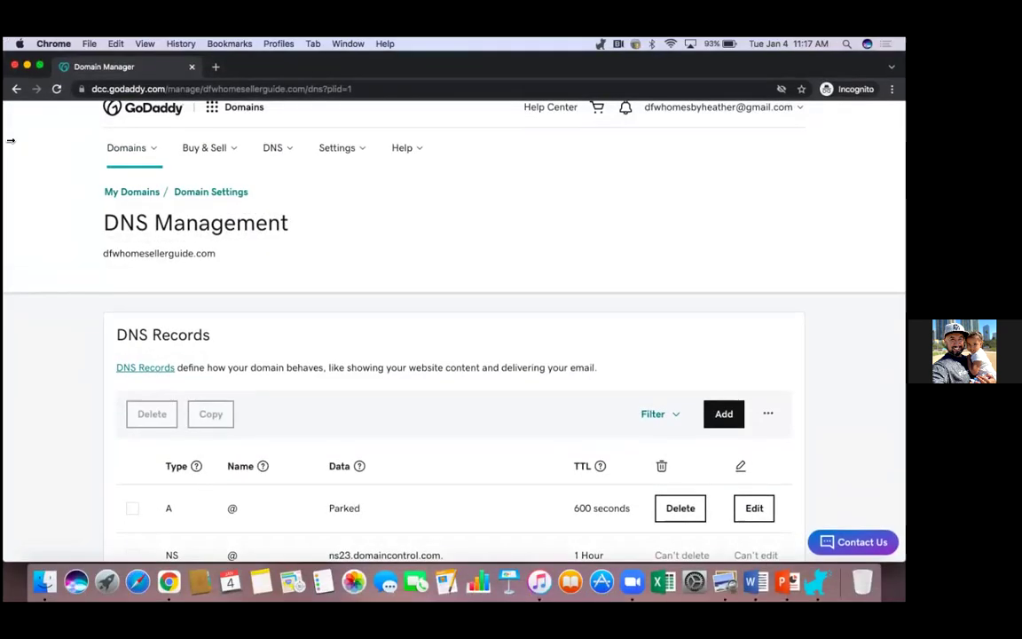
left_click(404, 162)
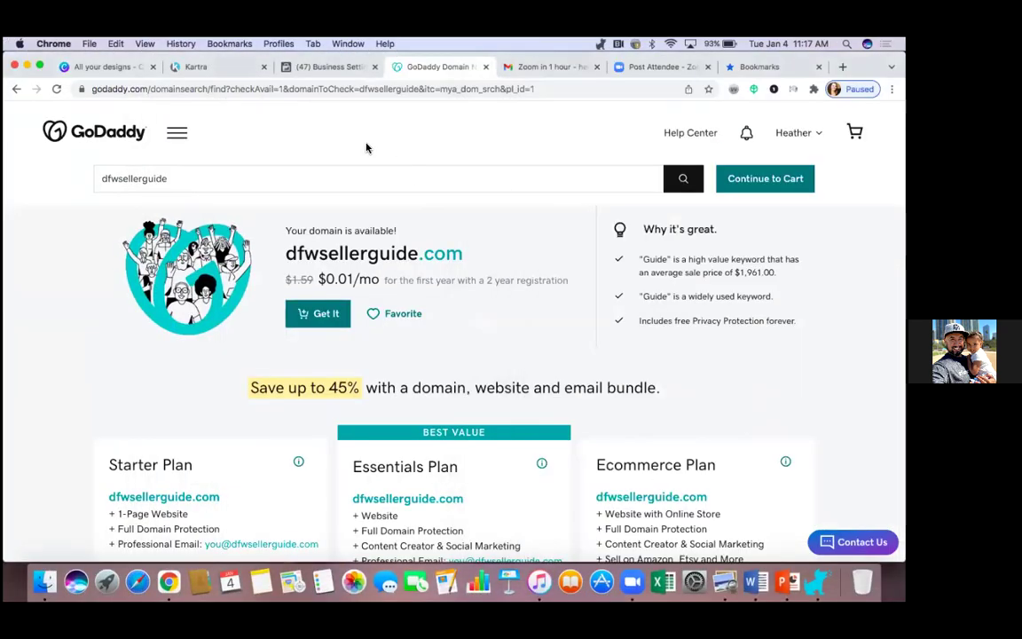
Step: In Kartra, add dfwhomesellerguide.com as a main-domain-only custom domain and continue to linking instructions
left_click(211, 70)
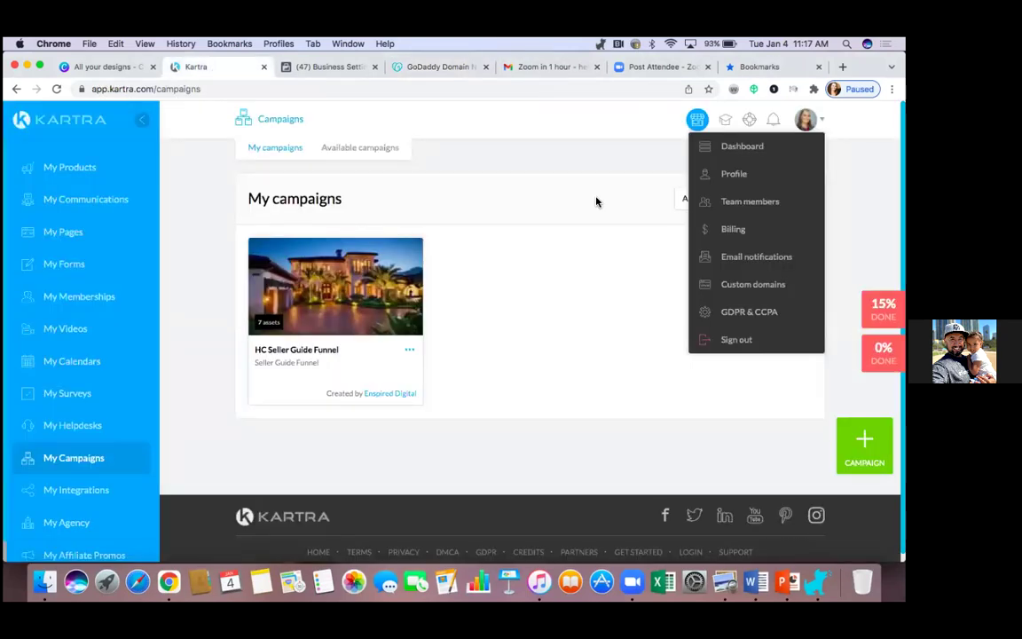
left_click(781, 284)
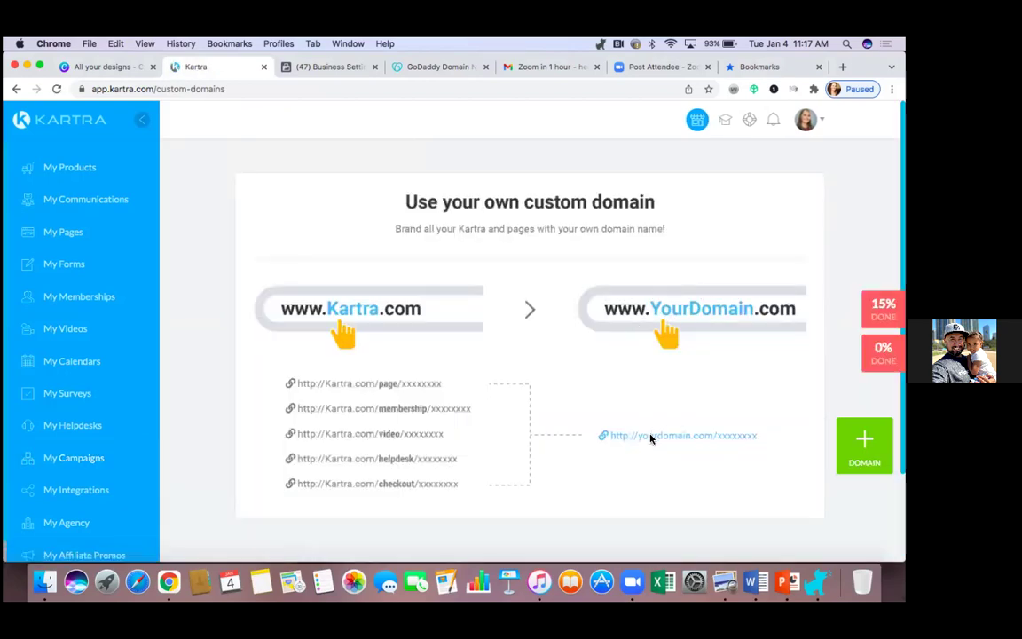
left_click(862, 442)
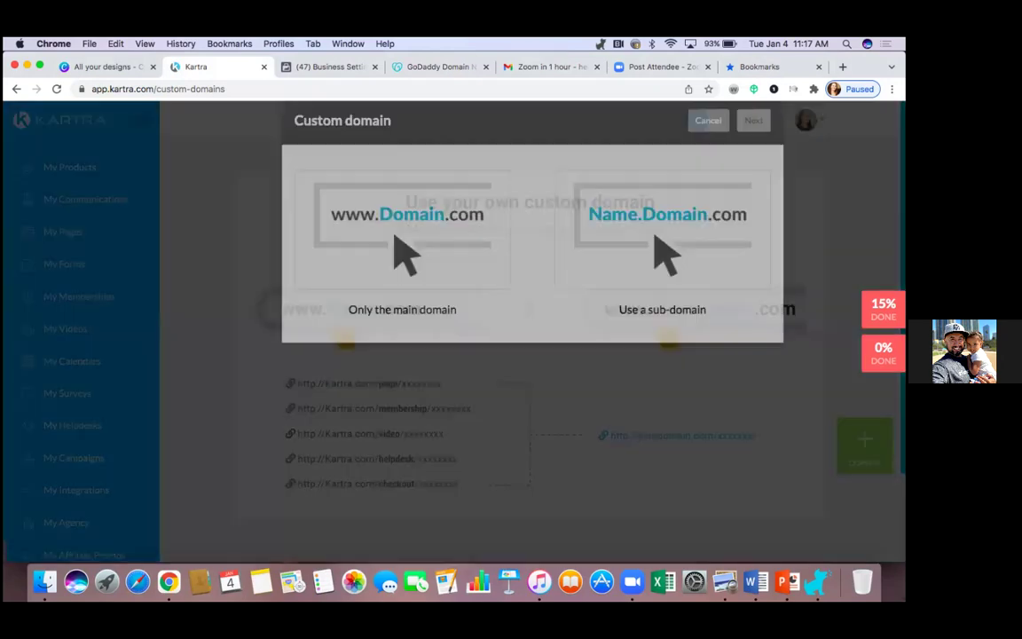
left_click(432, 291)
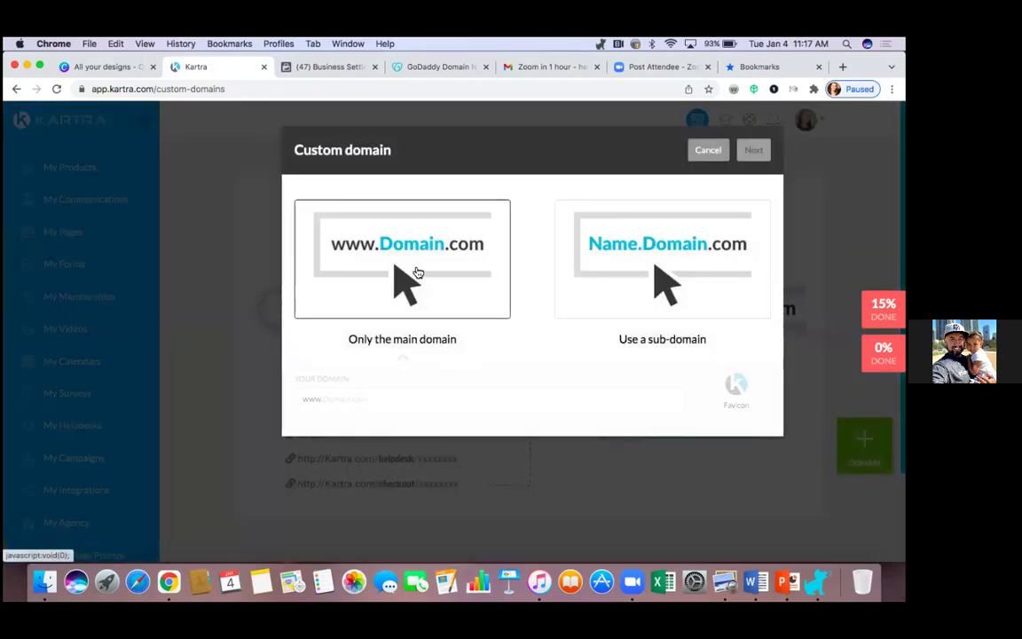
left_click(353, 402)
type("dfw")
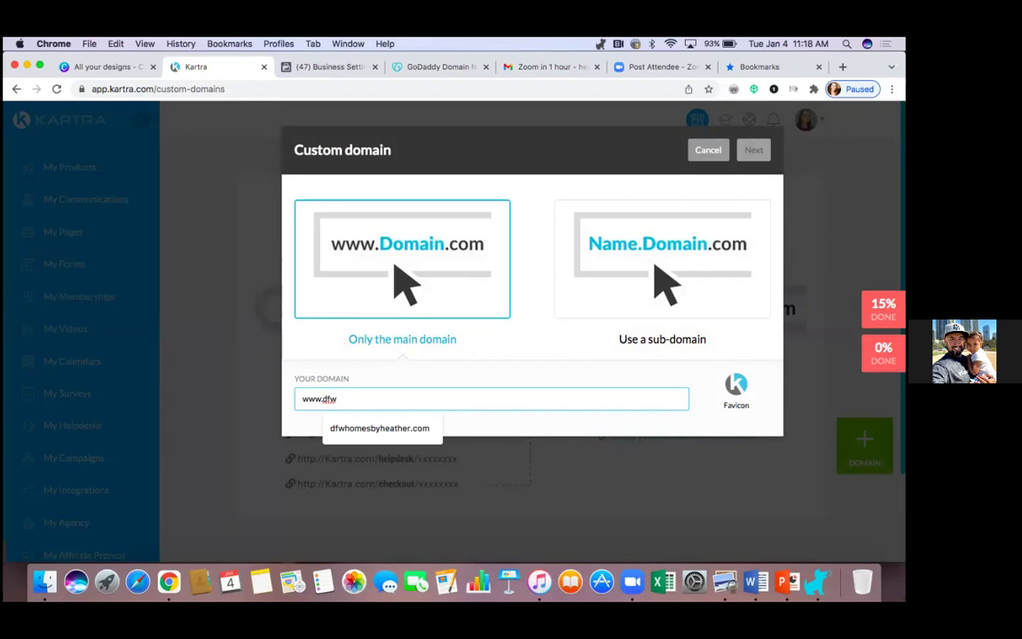
type("homesel")
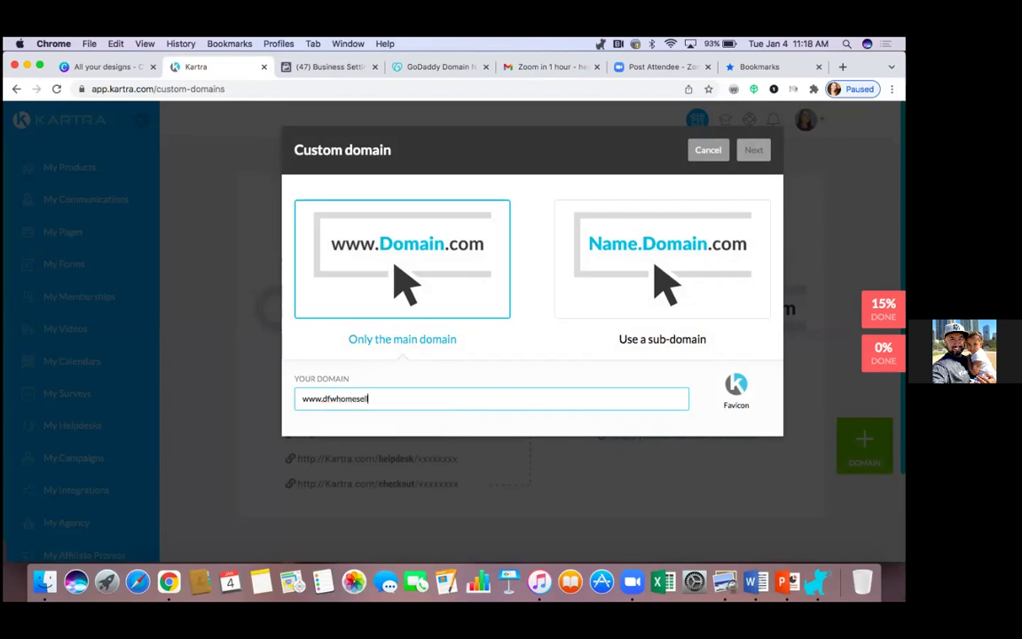
type("lerguide.com")
left_click(752, 149)
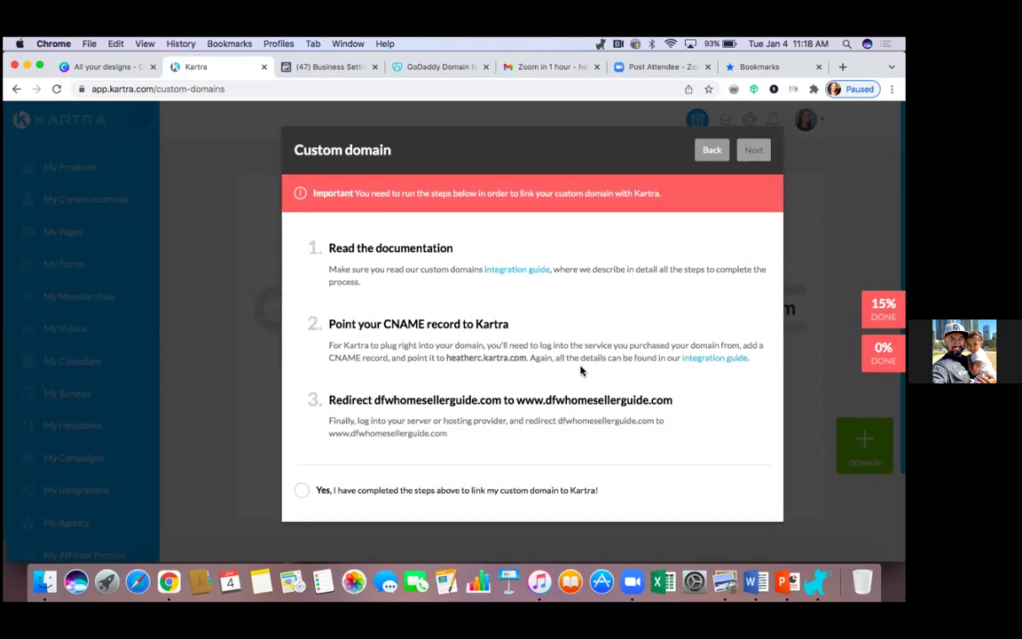
Step: Copy the kartra.com CNAME target address from step 2 of the instructions
left_click_drag(448, 358, 525, 359)
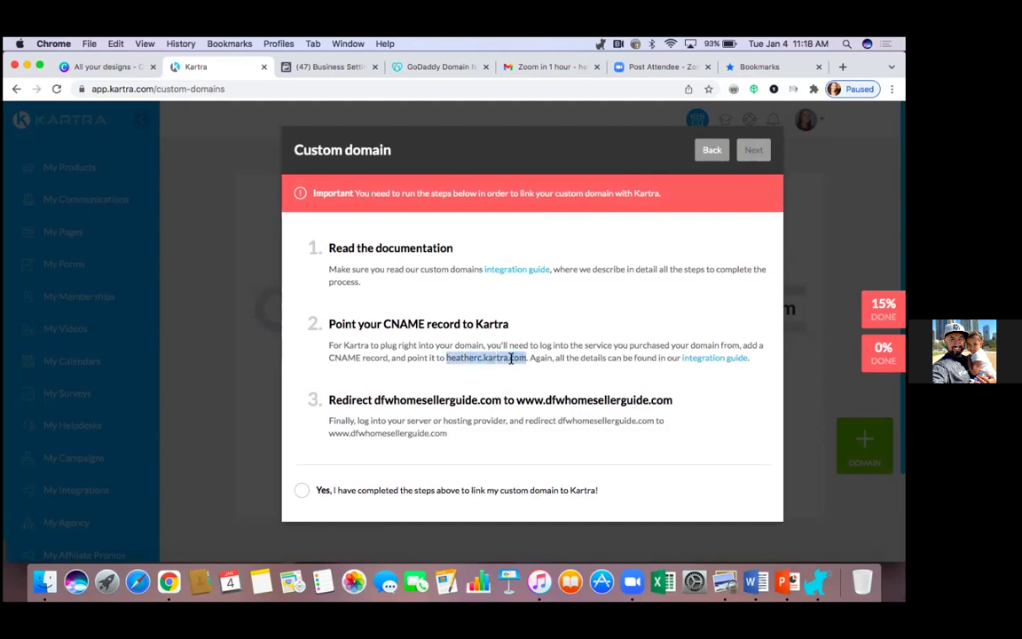
right_click(513, 359)
left_click(538, 385)
Step: Bring the GoDaddy DNS Management window forward and make it full screen
left_click(41, 67)
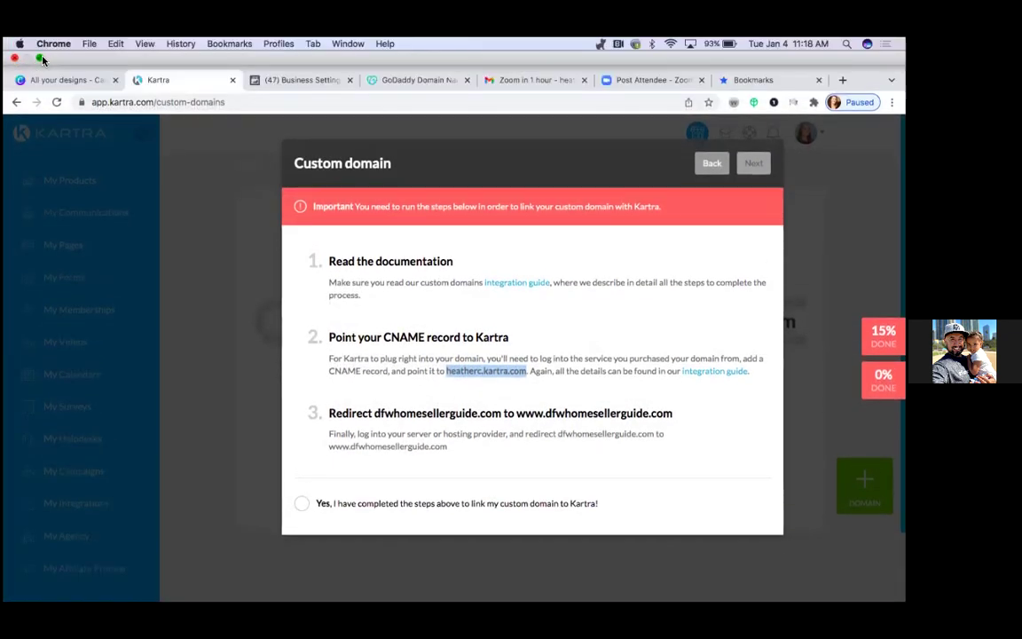
left_click(40, 57)
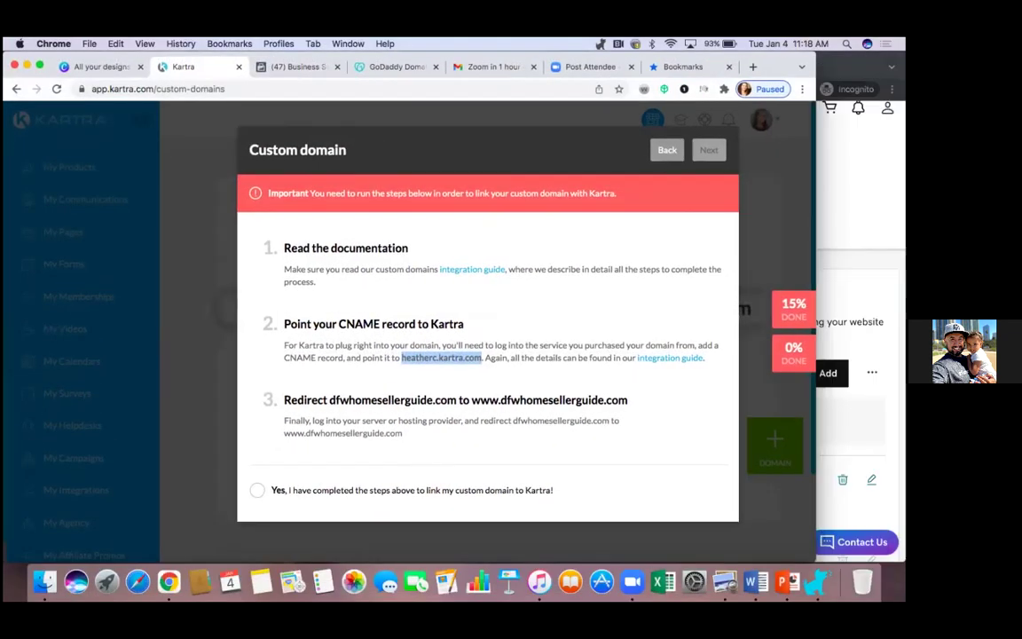
left_click(781, 182)
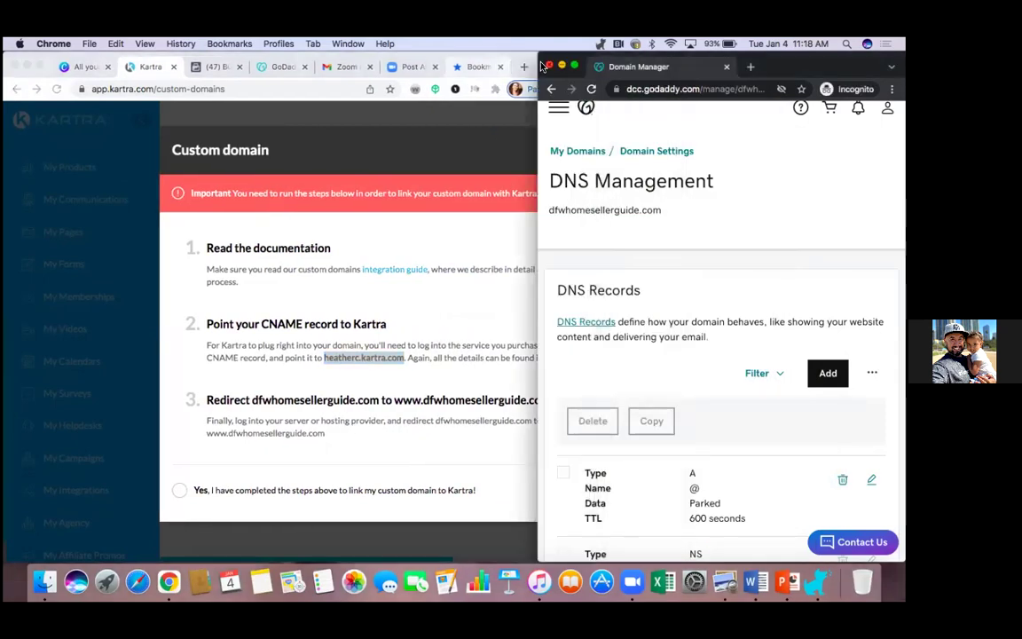
left_click(575, 67)
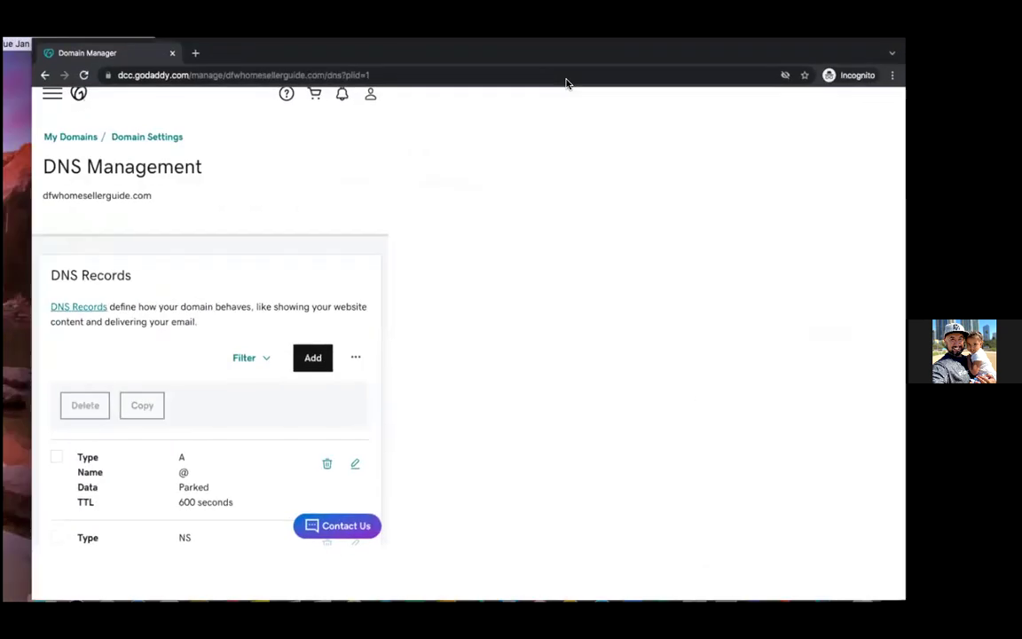
scroll(454, 346, "down", 5)
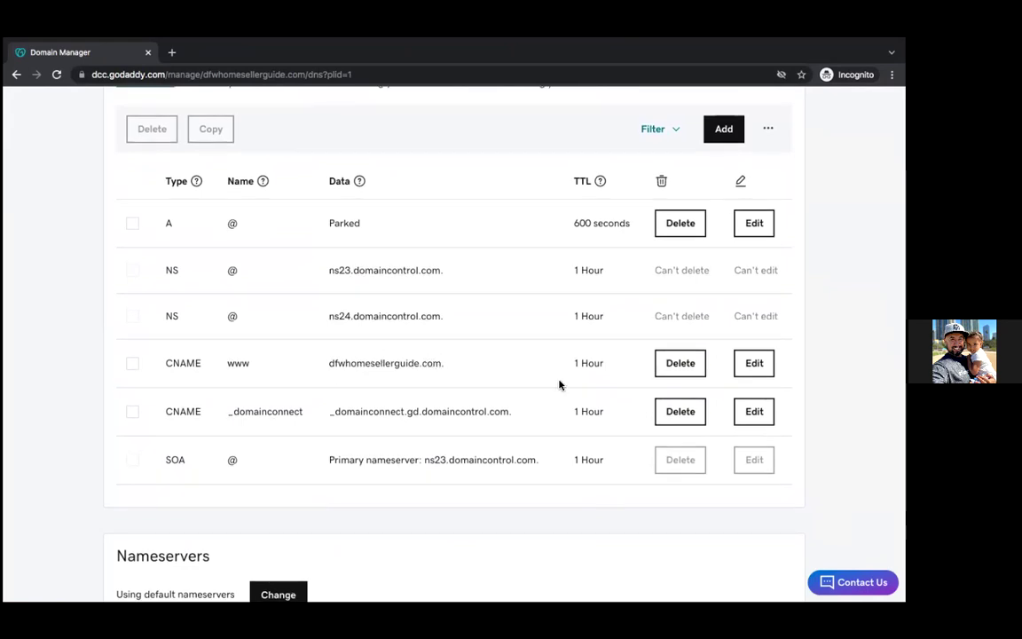
left_click(725, 131)
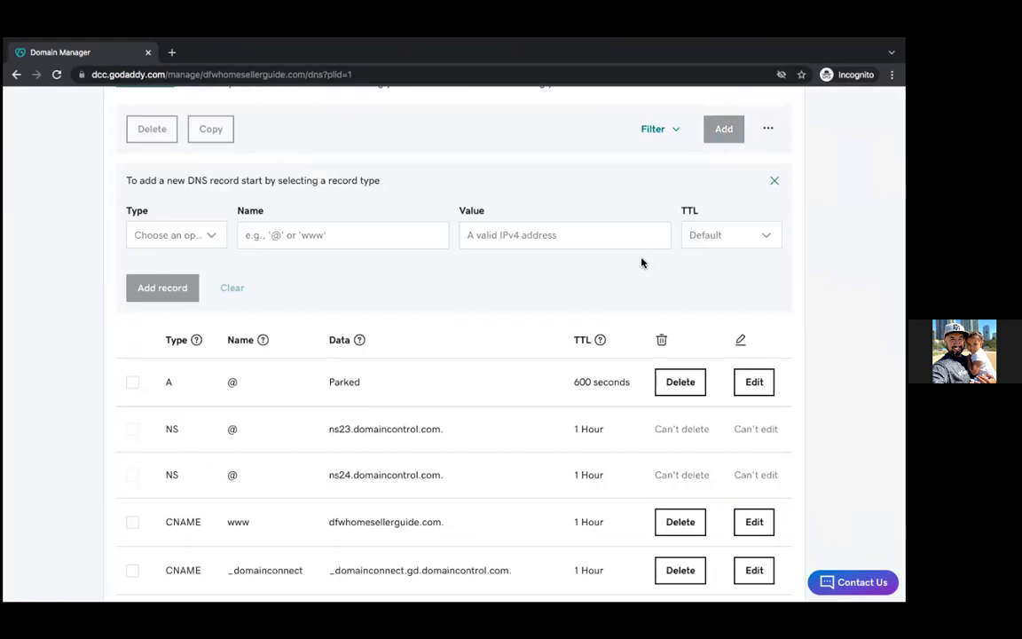
scroll(642, 261, "down", 2)
scroll(642, 262, "up", 3)
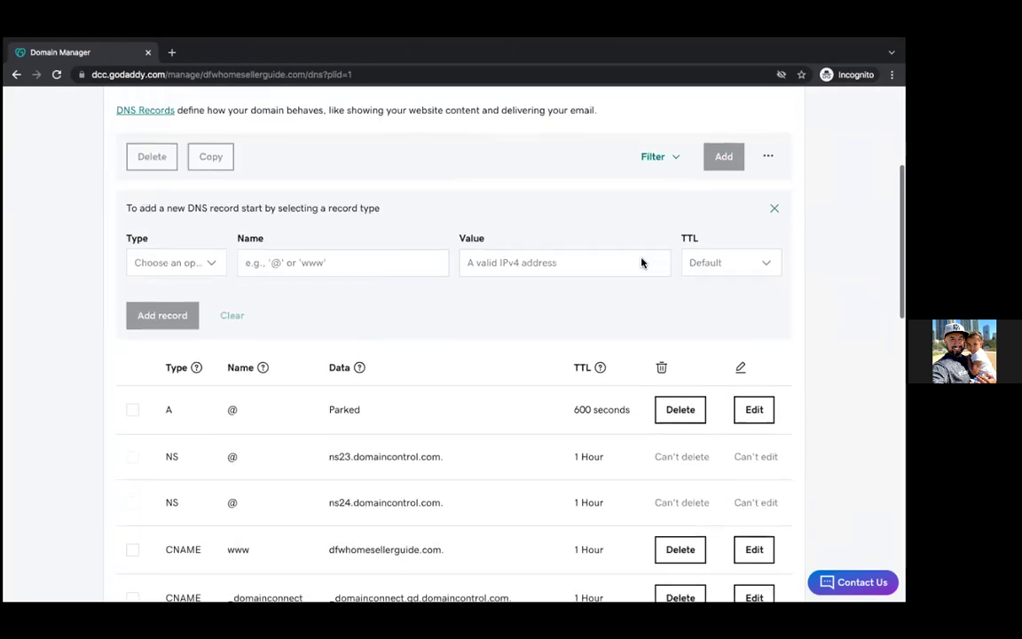
left_click(211, 262)
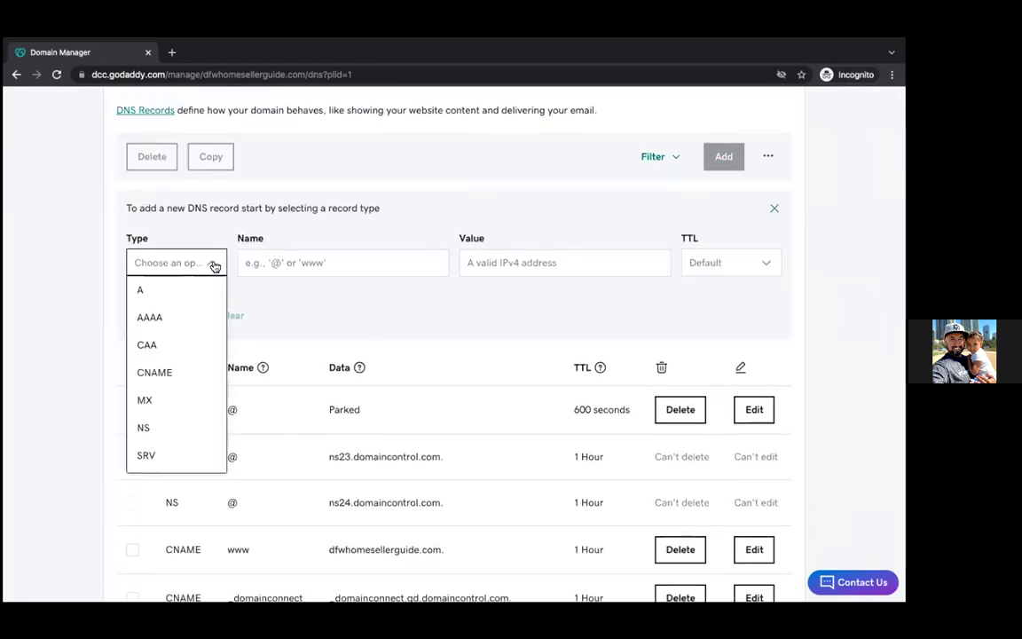
left_click(182, 374)
left_click(273, 262)
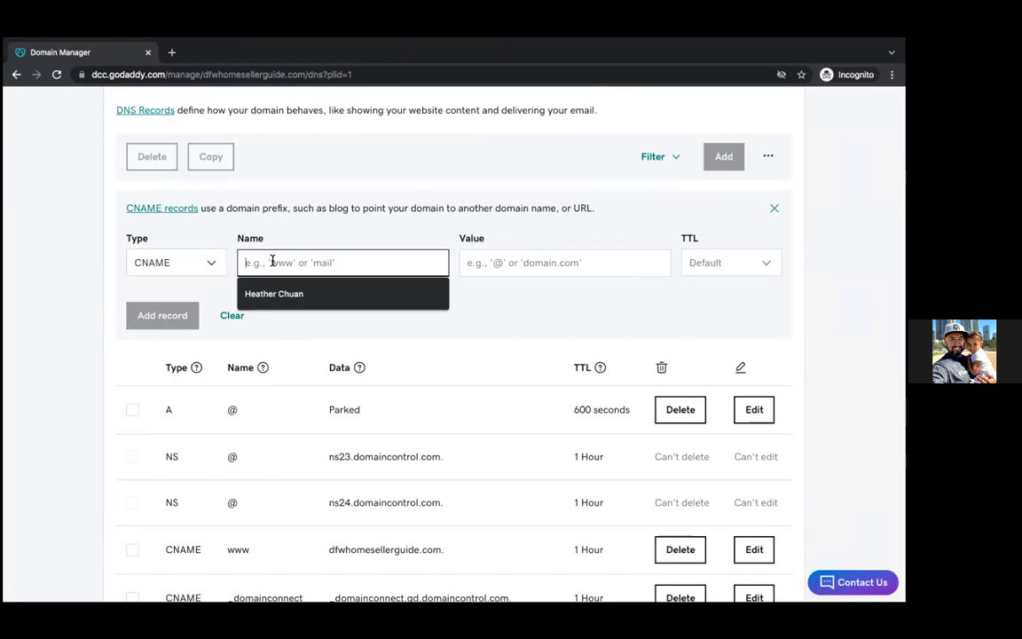
type("www.")
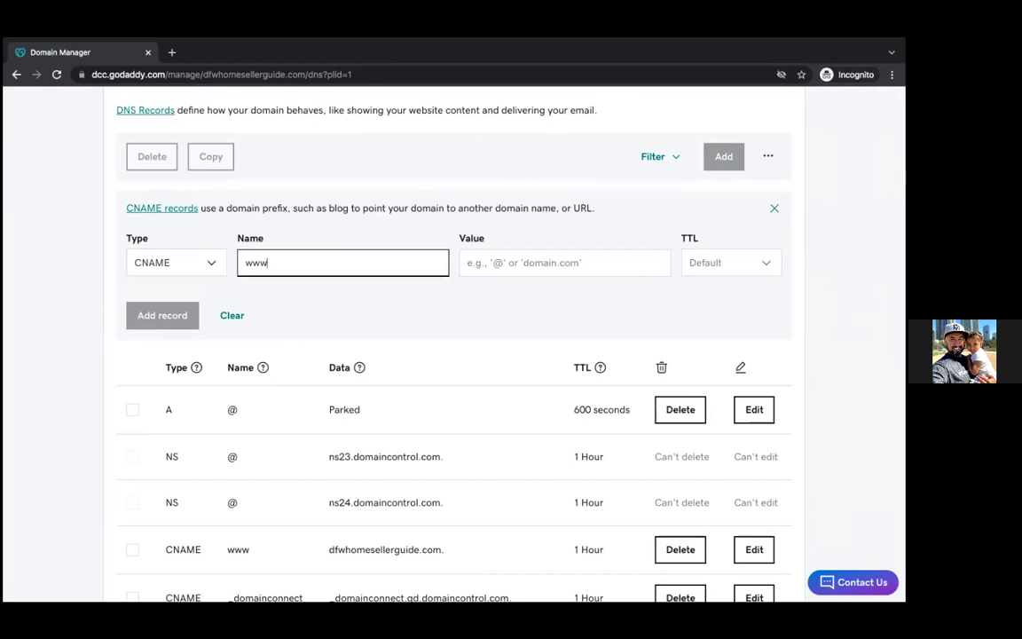
Step: Paste the Kartra address as the value, set TTL to 1 Hour, and save the record
right_click(277, 260)
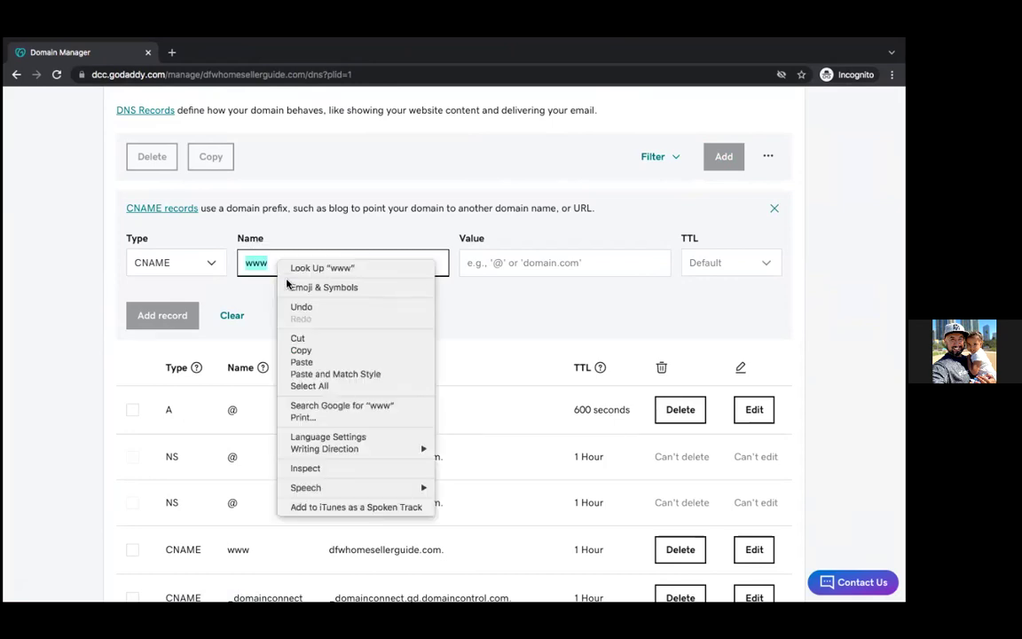
left_click(300, 350)
left_click(497, 259)
right_click(498, 259)
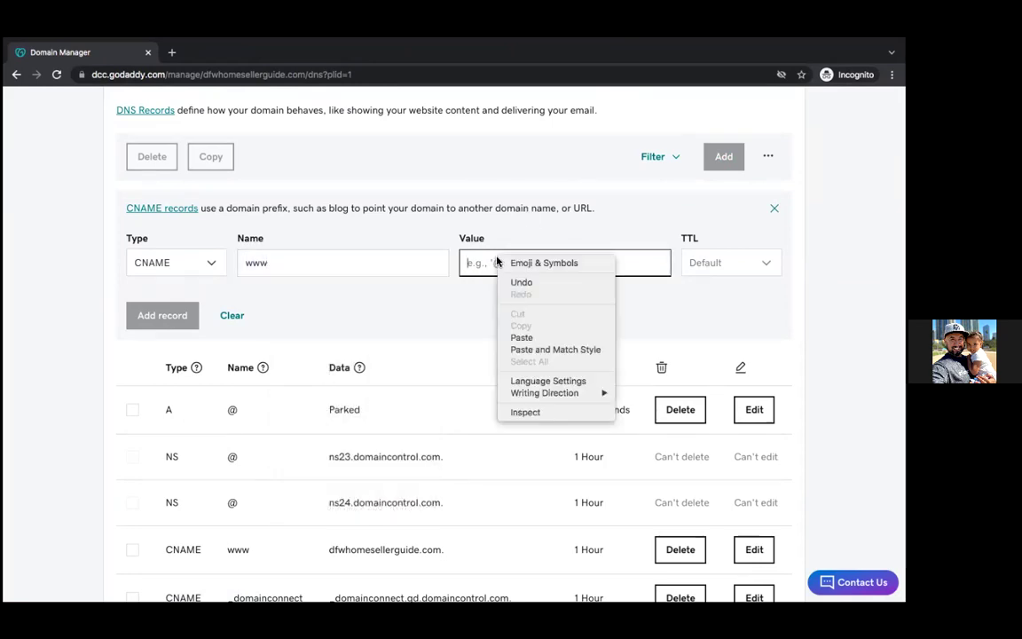
left_click(522, 338)
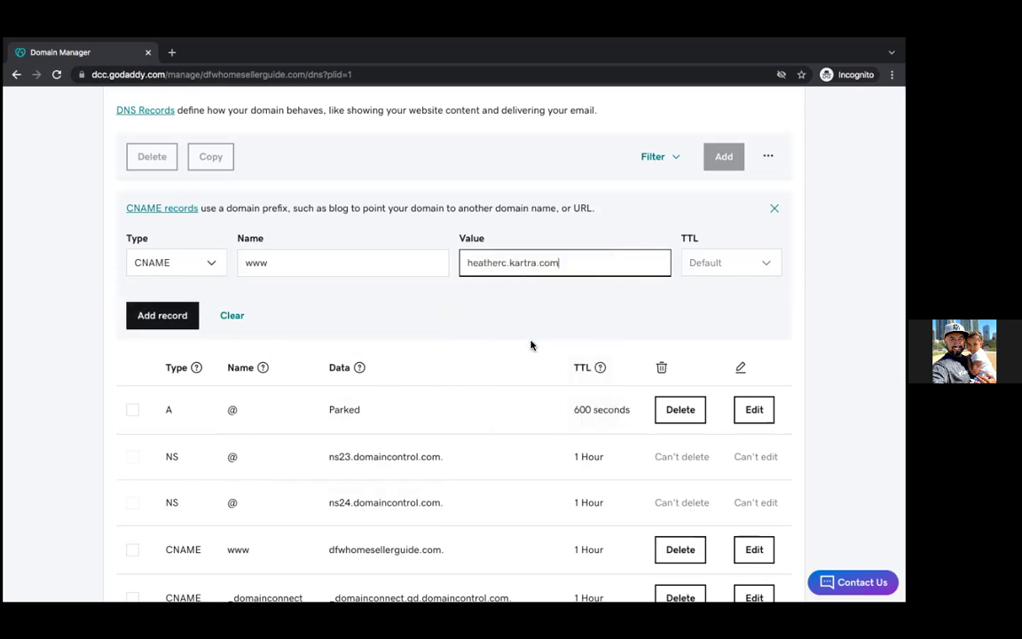
left_click(723, 264)
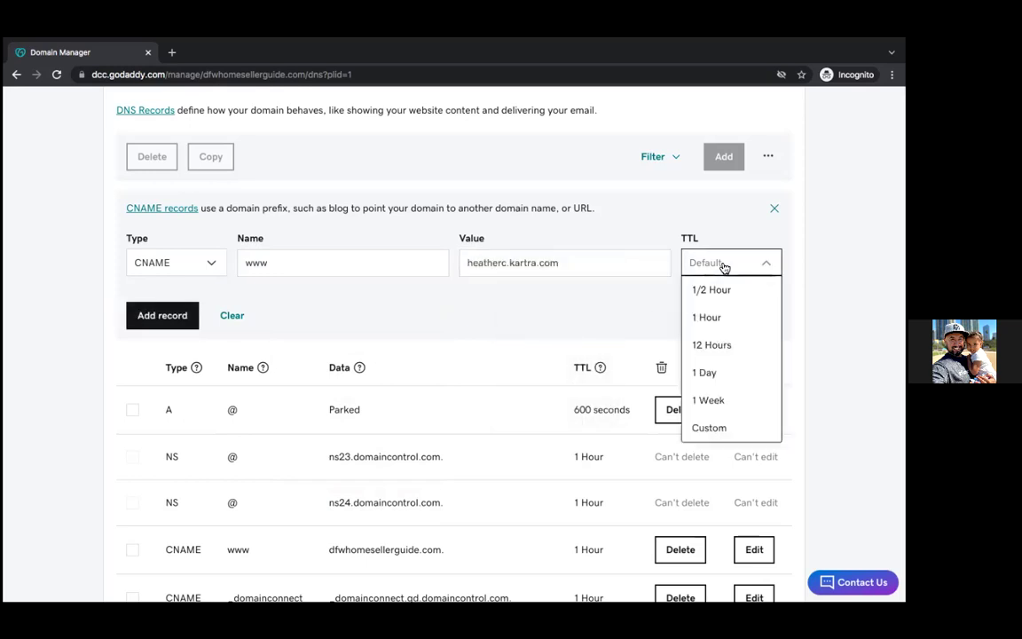
left_click(712, 317)
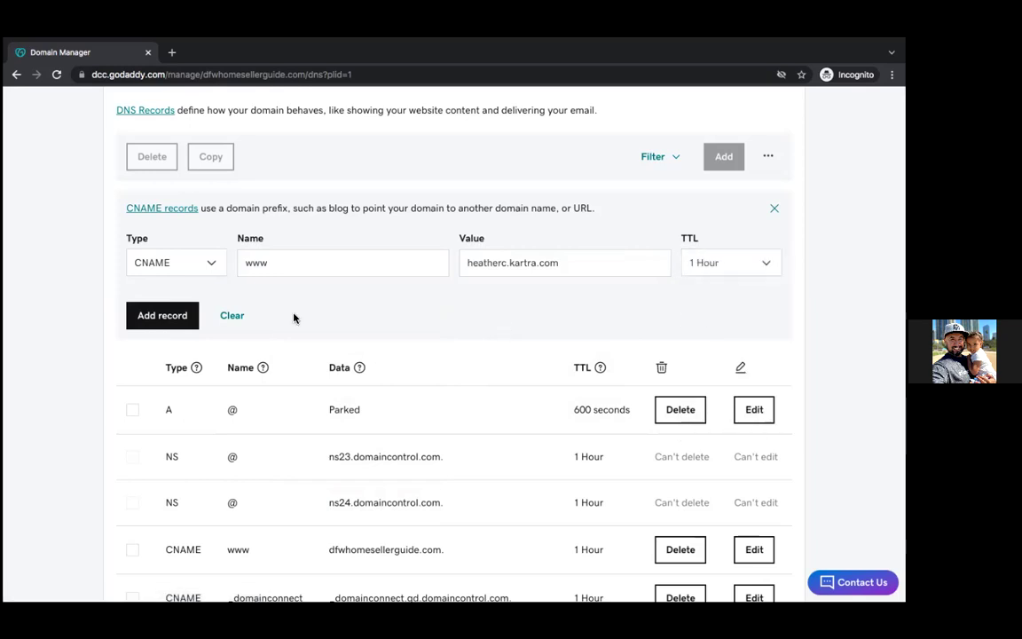
left_click(173, 314)
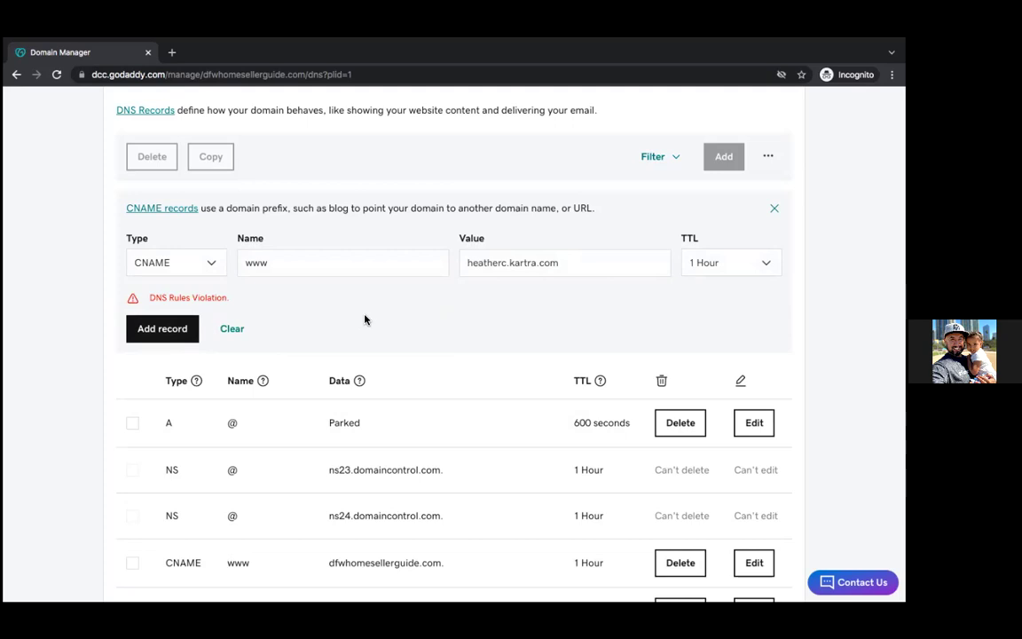
left_click(294, 262)
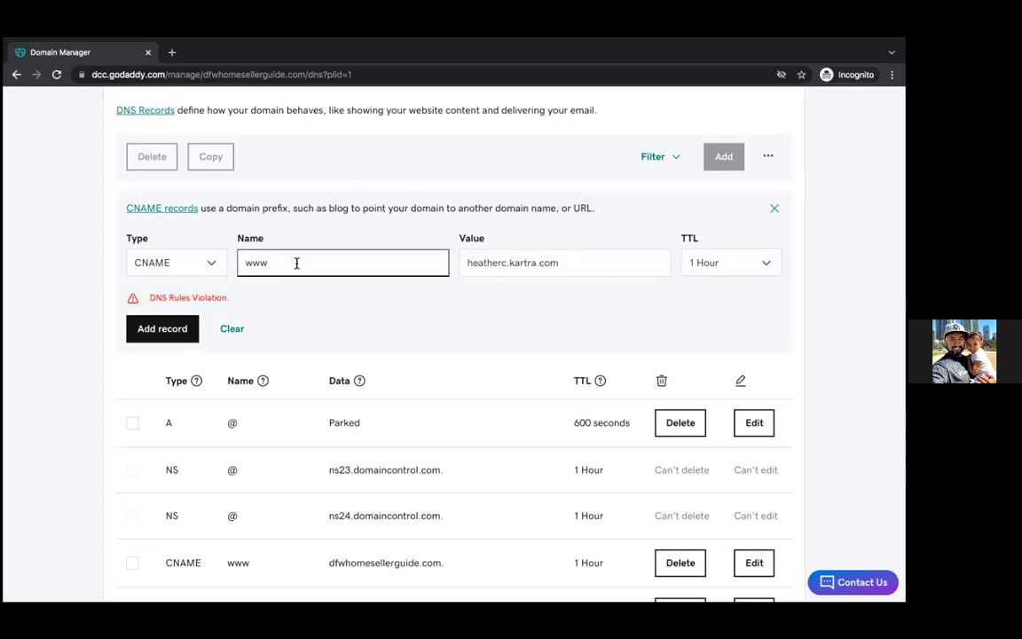
Step: Resubmit the CNAME record with name @ and review the DNS records table
key("BackSpace")
key("BackSpace")
key("BackSpace")
type("@")
left_click(182, 328)
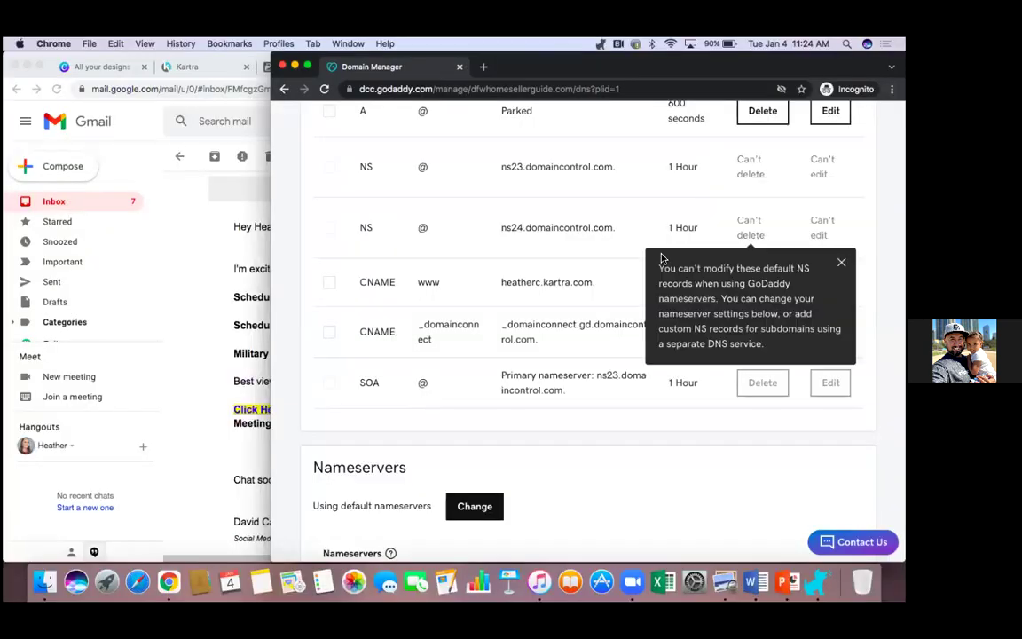
scroll(657, 460, "up", 5)
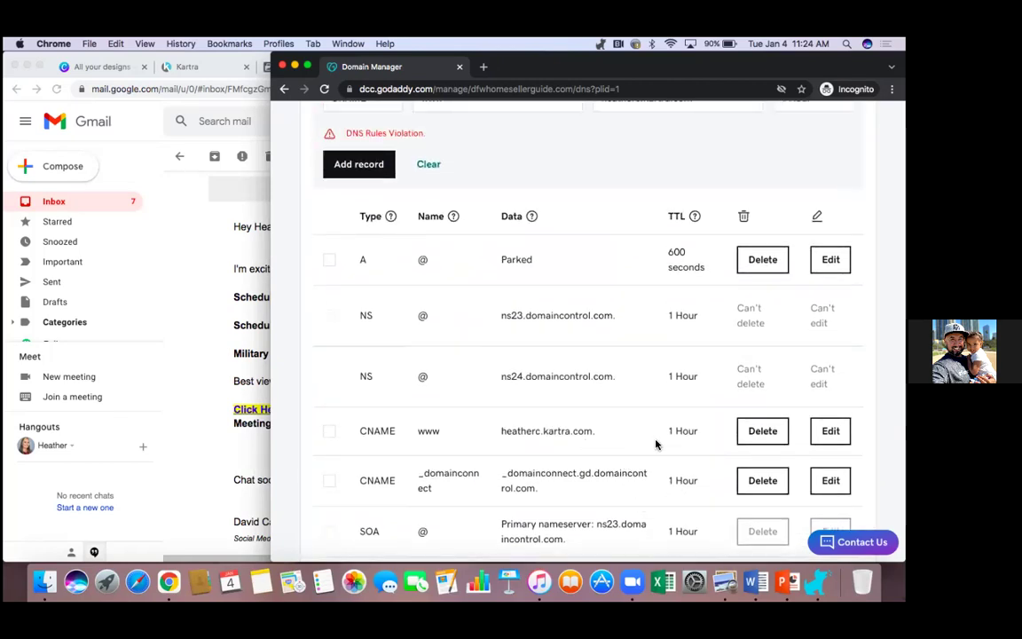
left_click(182, 231)
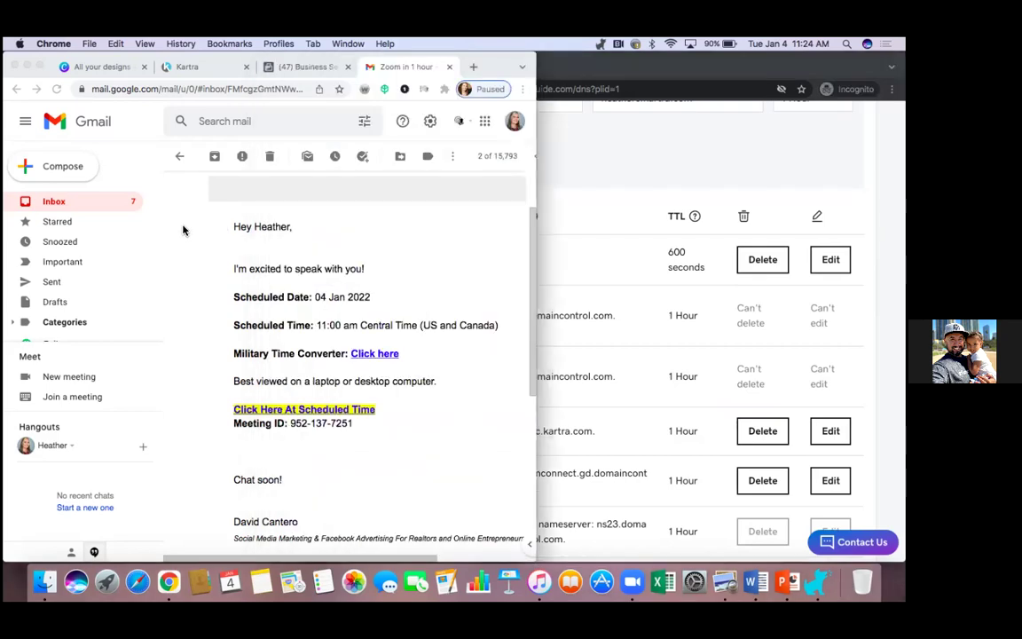
Step: Back in Kartra, confirm the domain linking steps are completed and continue to destination settings
left_click(200, 66)
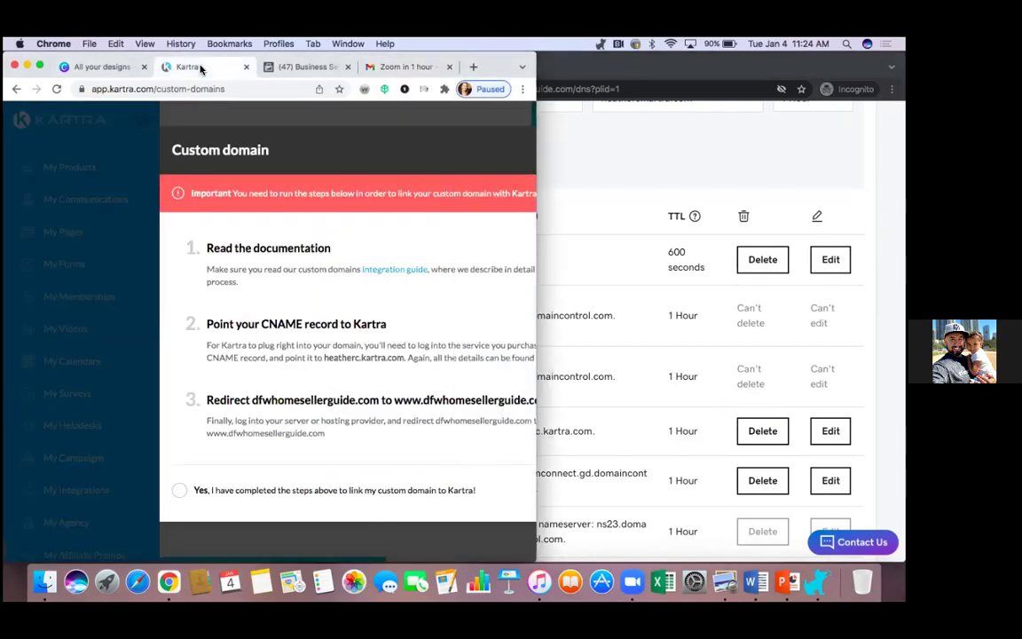
left_click(40, 68)
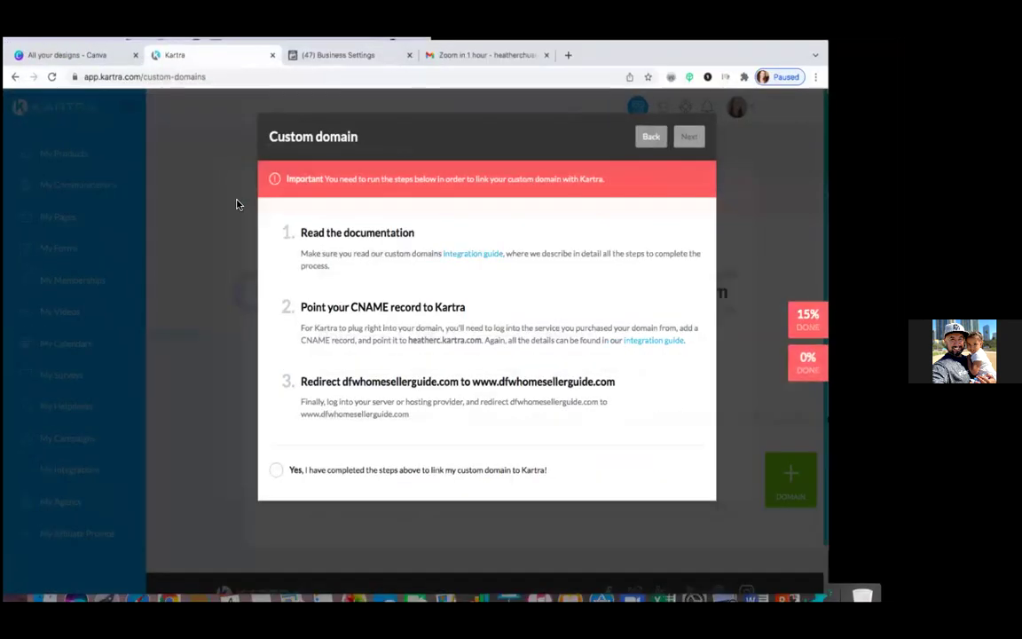
left_click(302, 476)
left_click(752, 135)
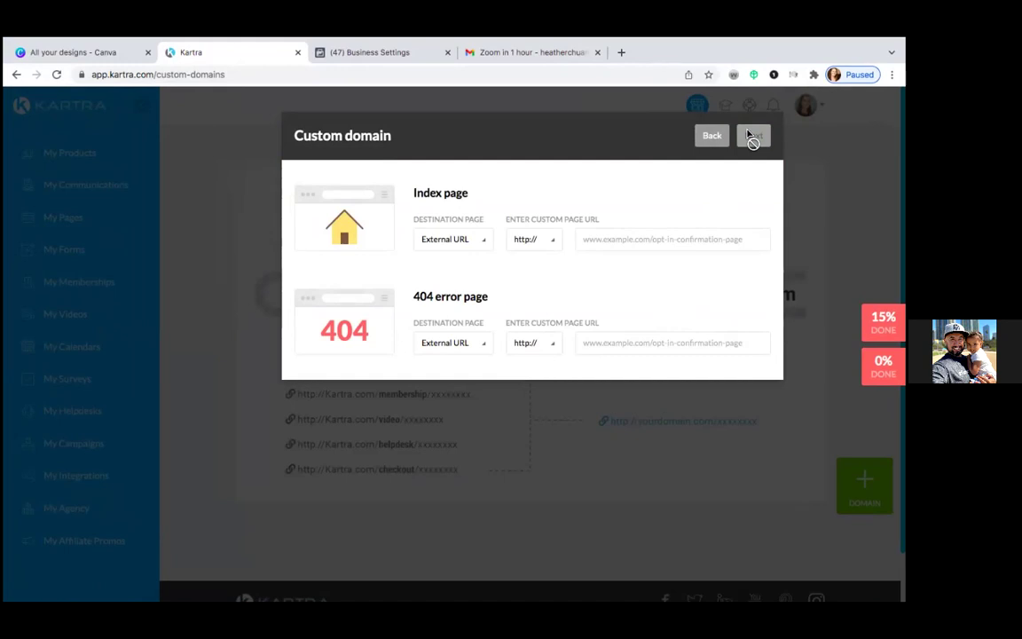
Step: Point the index page to the Kartra page HC Seller Guide Opt-In
left_click(481, 239)
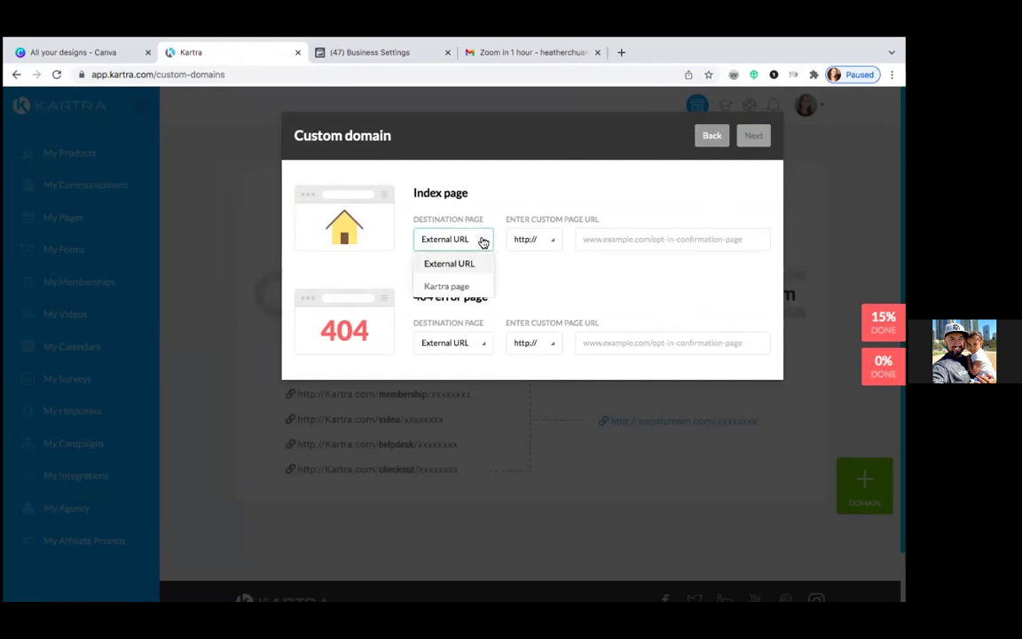
left_click(456, 286)
left_click(609, 239)
left_click(578, 288)
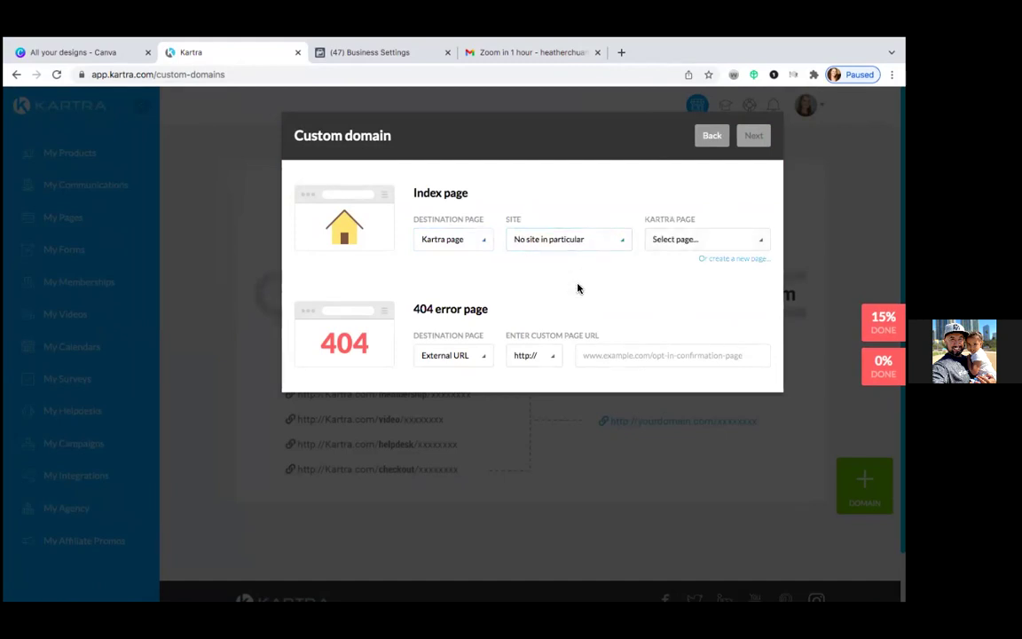
left_click(704, 241)
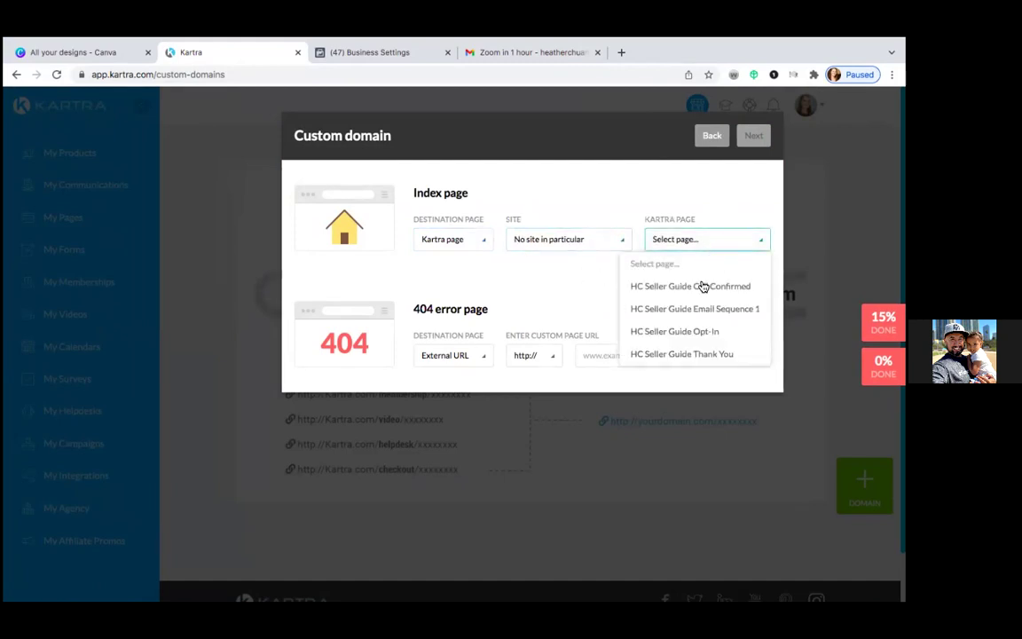
left_click(700, 332)
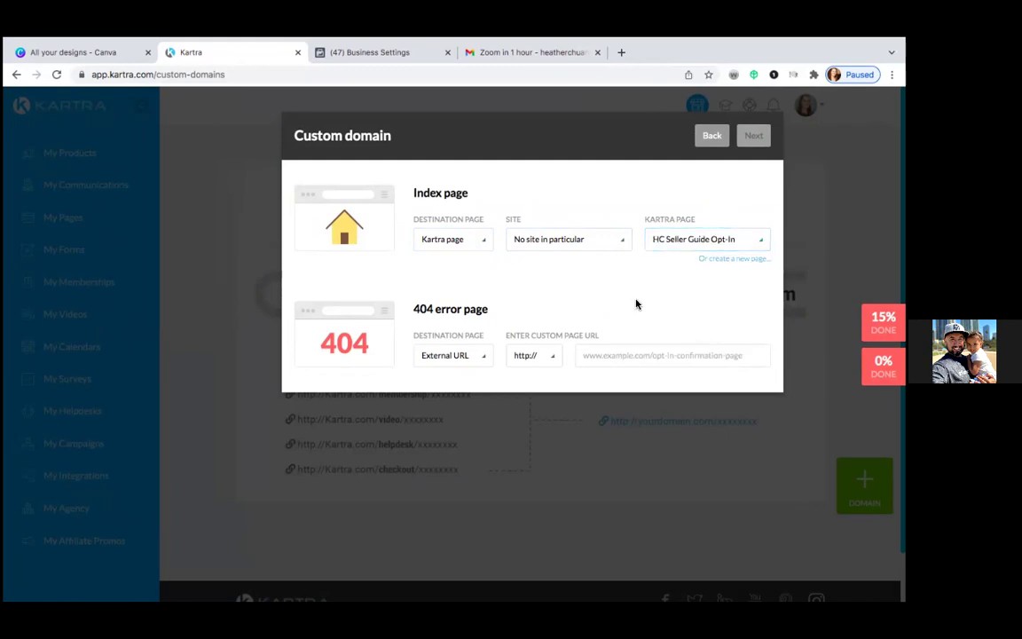
Step: Point the 404 error page to the Kartra page HC Seller Guide Opt-In
left_click(462, 358)
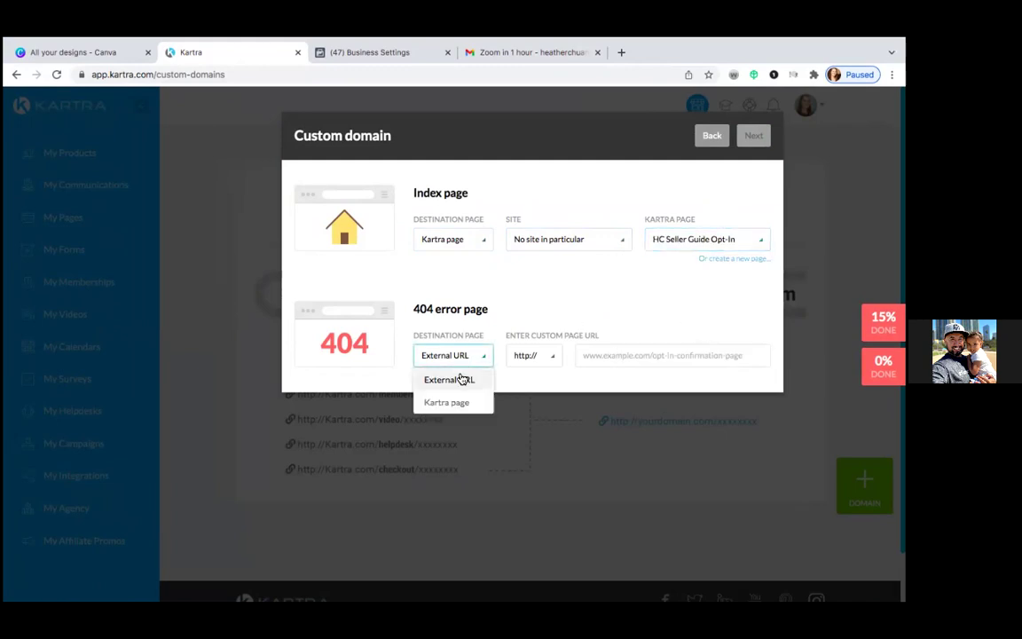
left_click(461, 380)
left_click(462, 356)
left_click(459, 403)
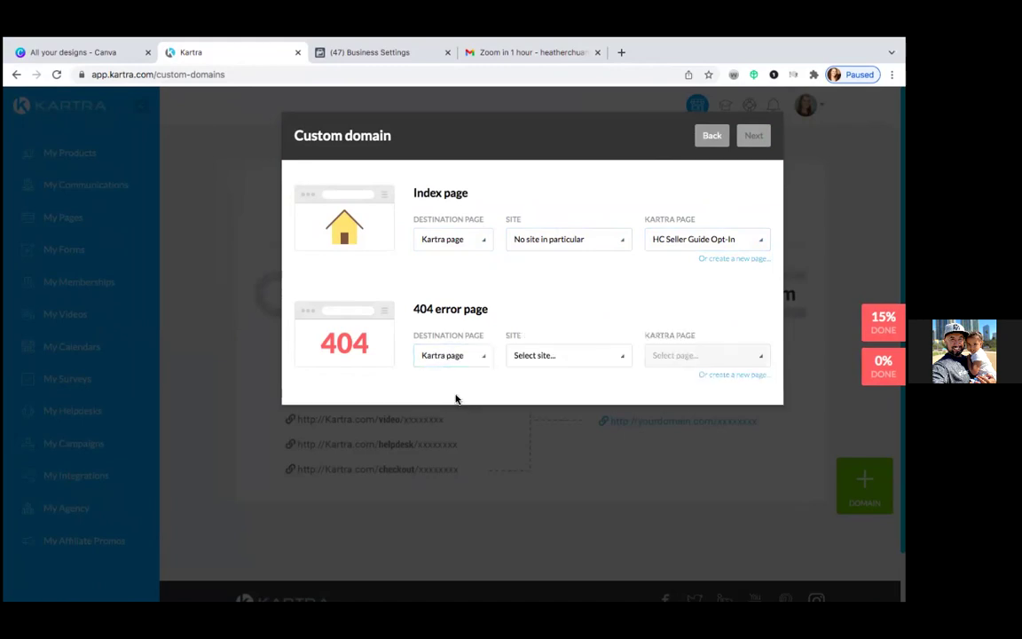
left_click(586, 360)
left_click(561, 404)
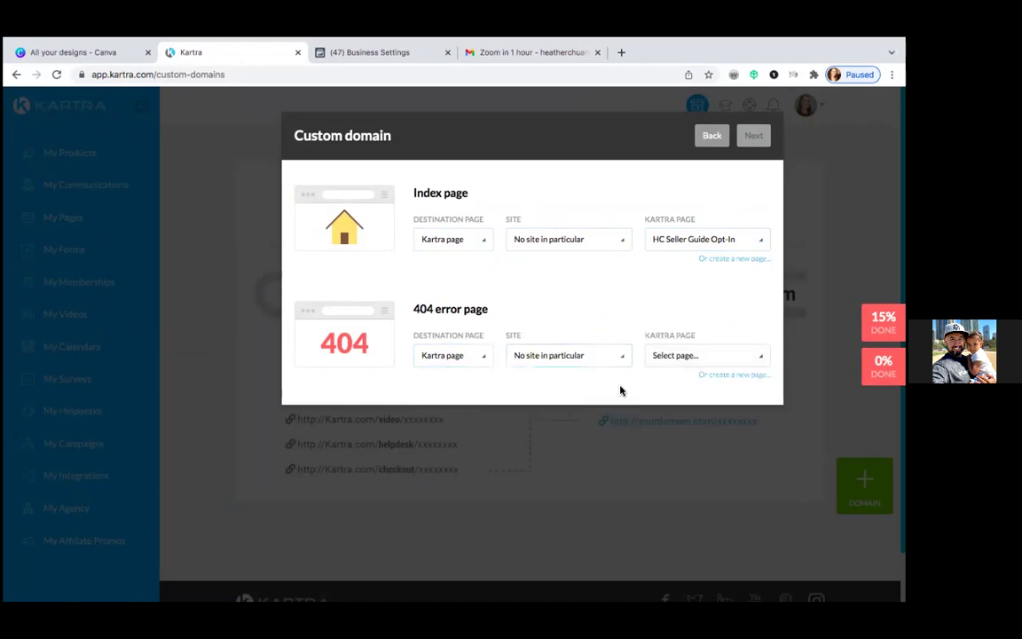
left_click(715, 358)
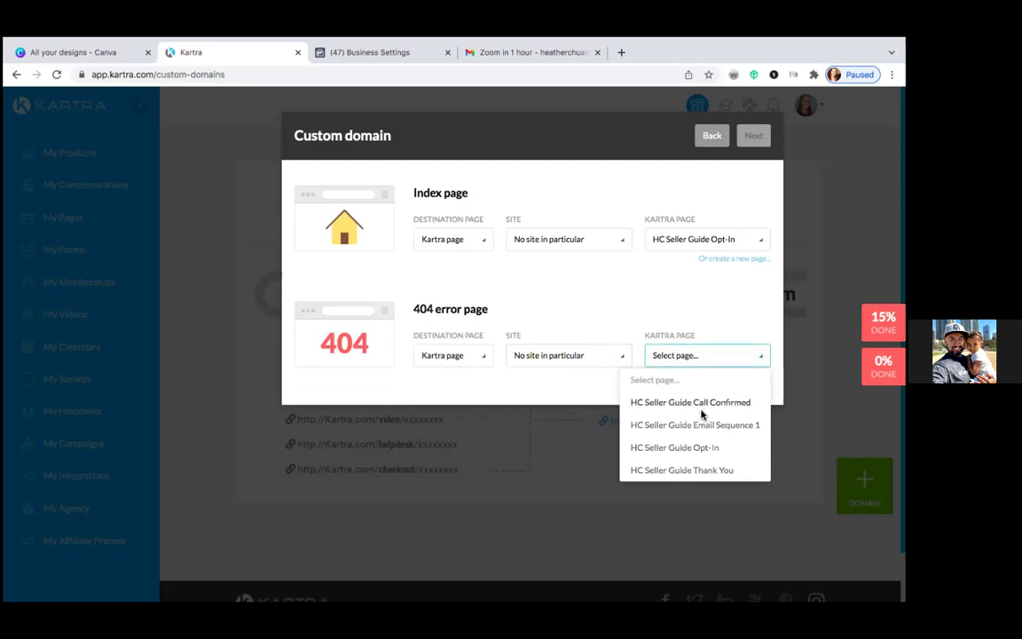
left_click(705, 450)
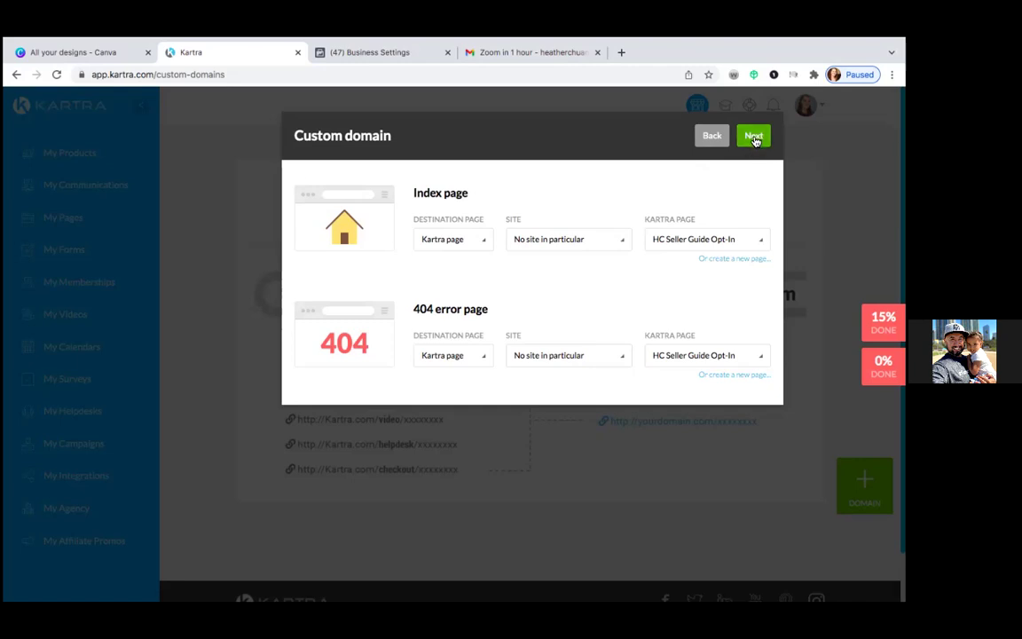
left_click(753, 137)
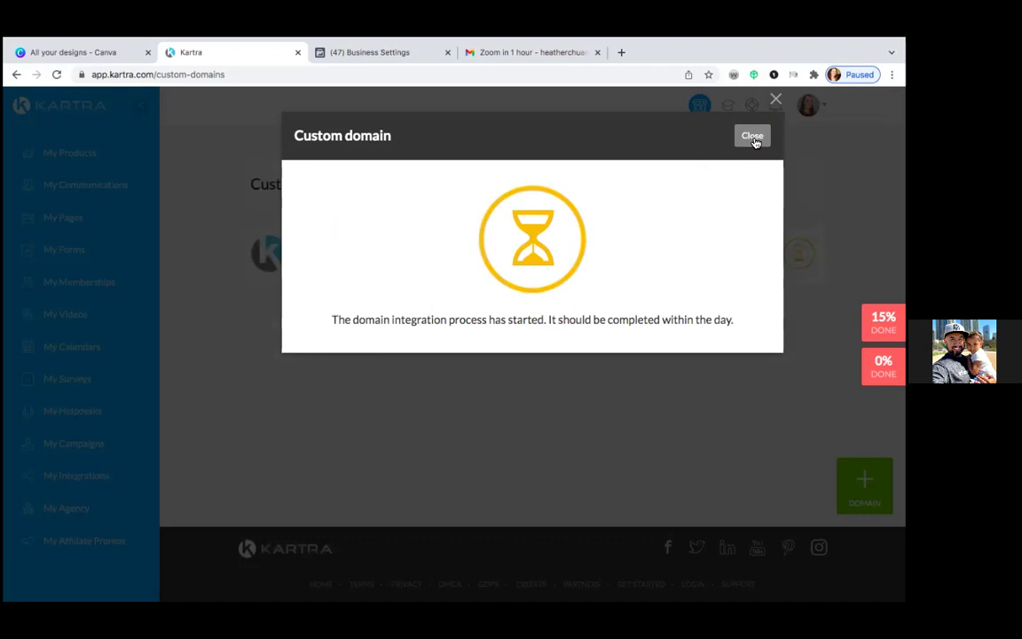
left_click(756, 137)
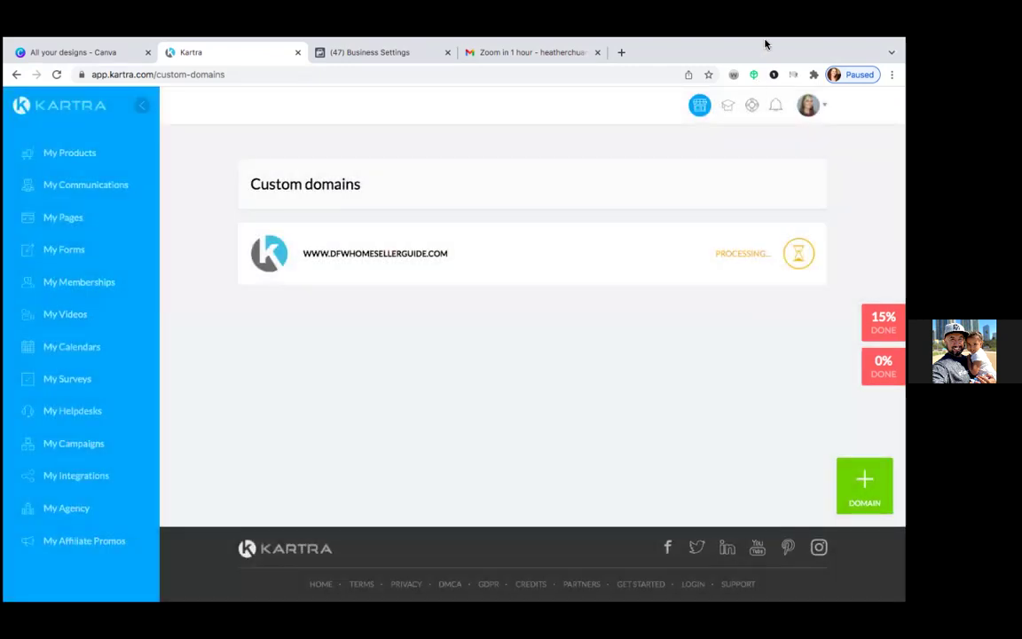
mouse_move(765, 38)
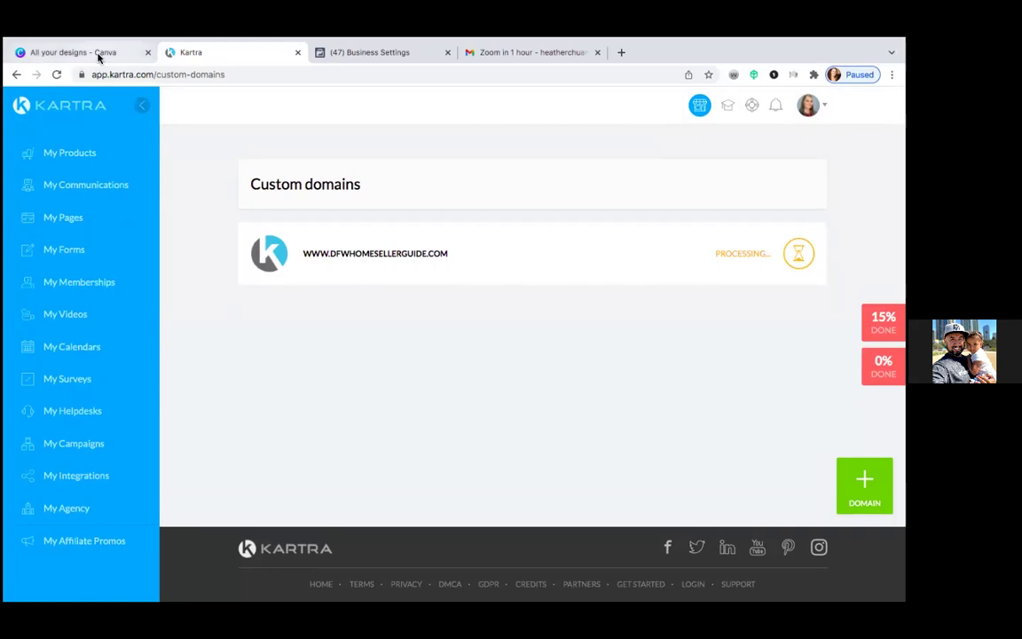
Step: Add the domain dfwhomesellerguide.com, appending .com after the bare name is rejected
left_click(343, 55)
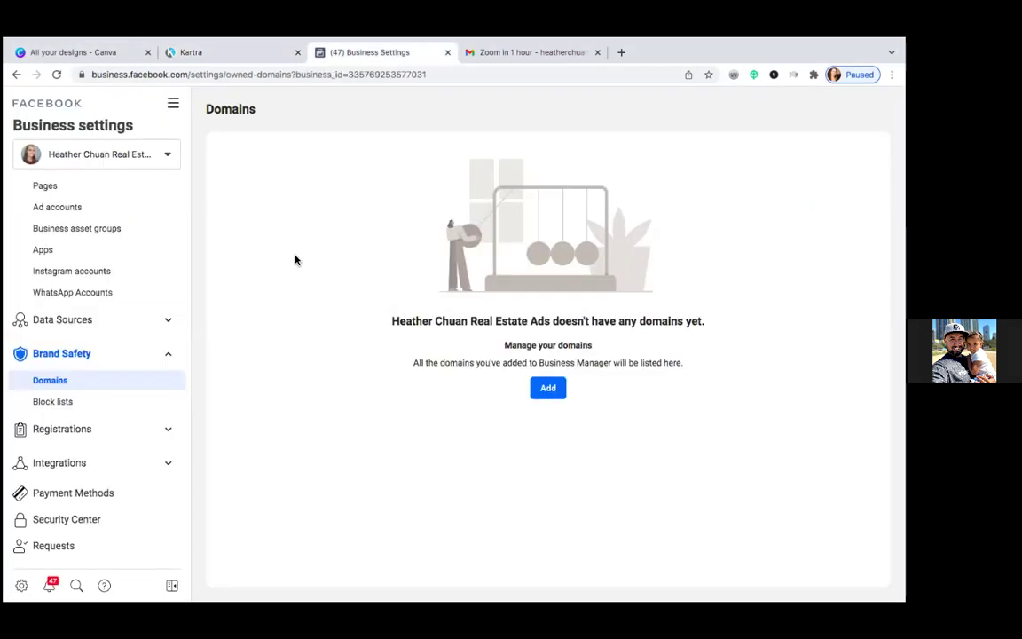
left_click(550, 389)
left_click(406, 307)
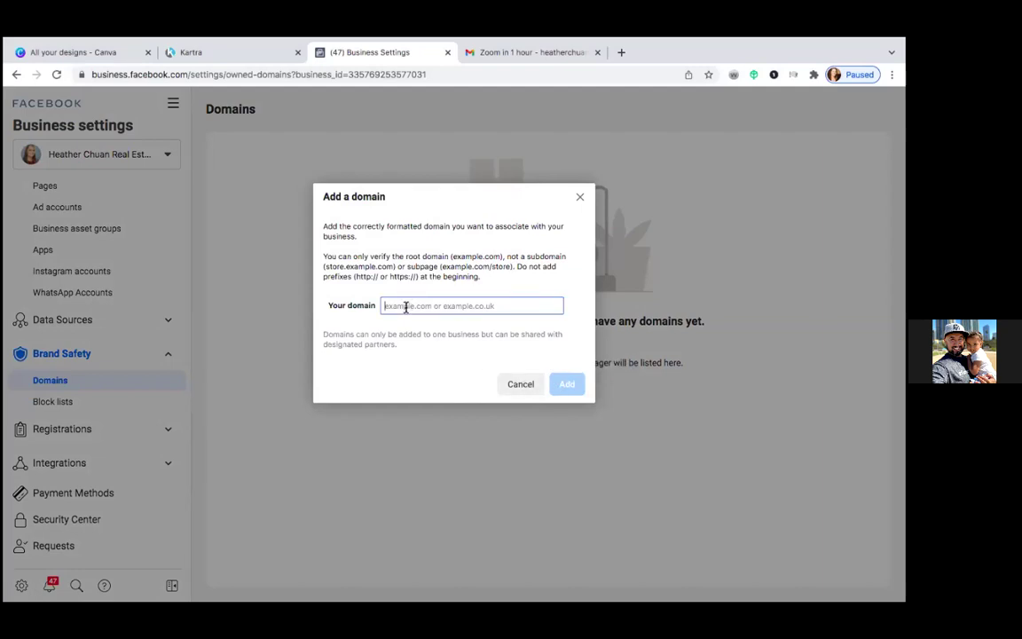
type("d")
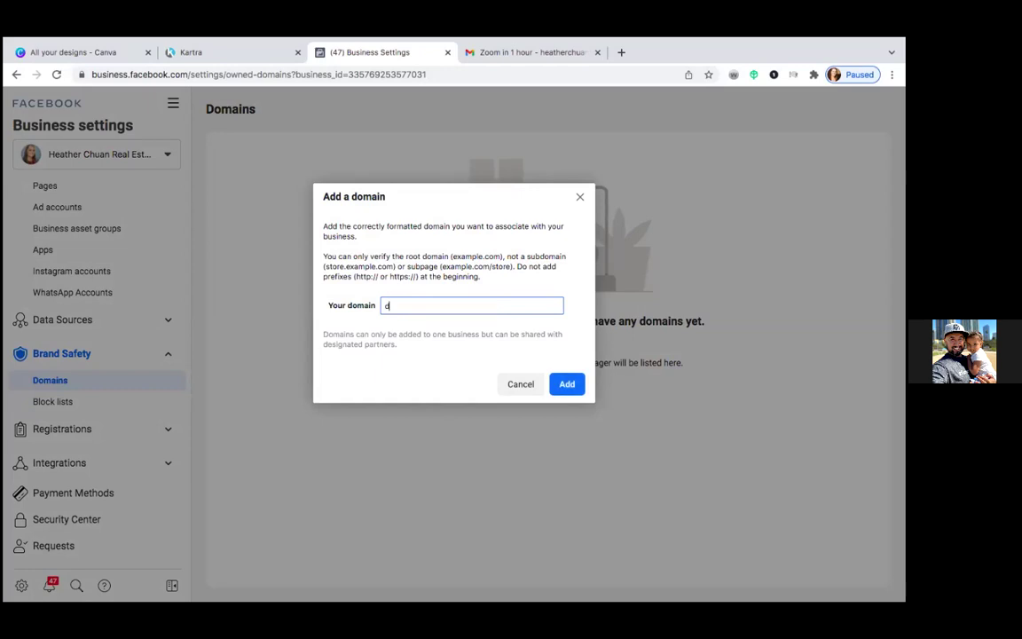
type("fwhomesellerguide")
left_click(568, 384)
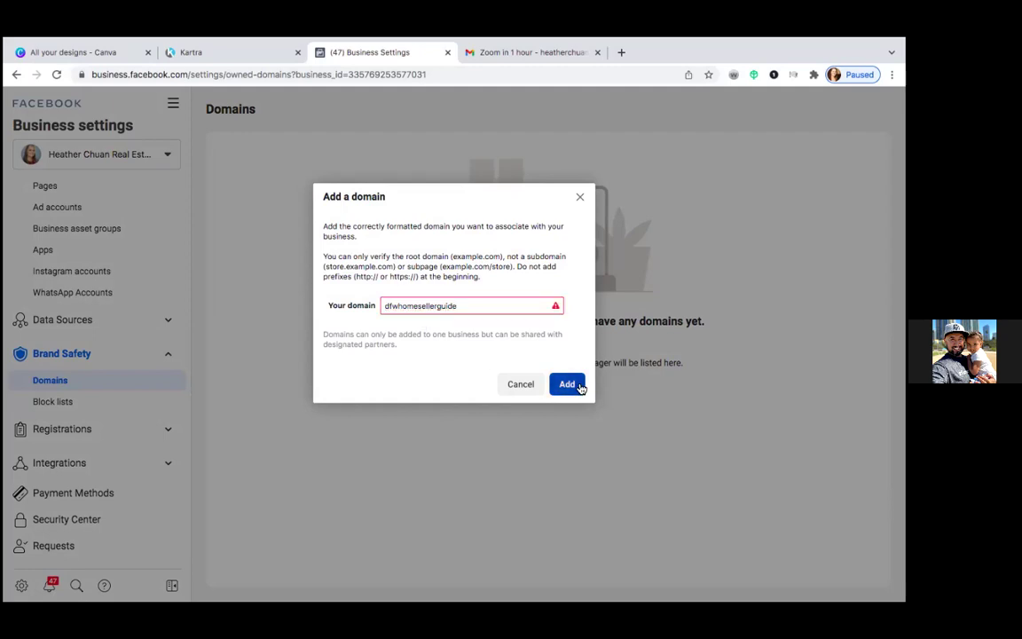
left_click(489, 302)
type(".com")
left_click(564, 384)
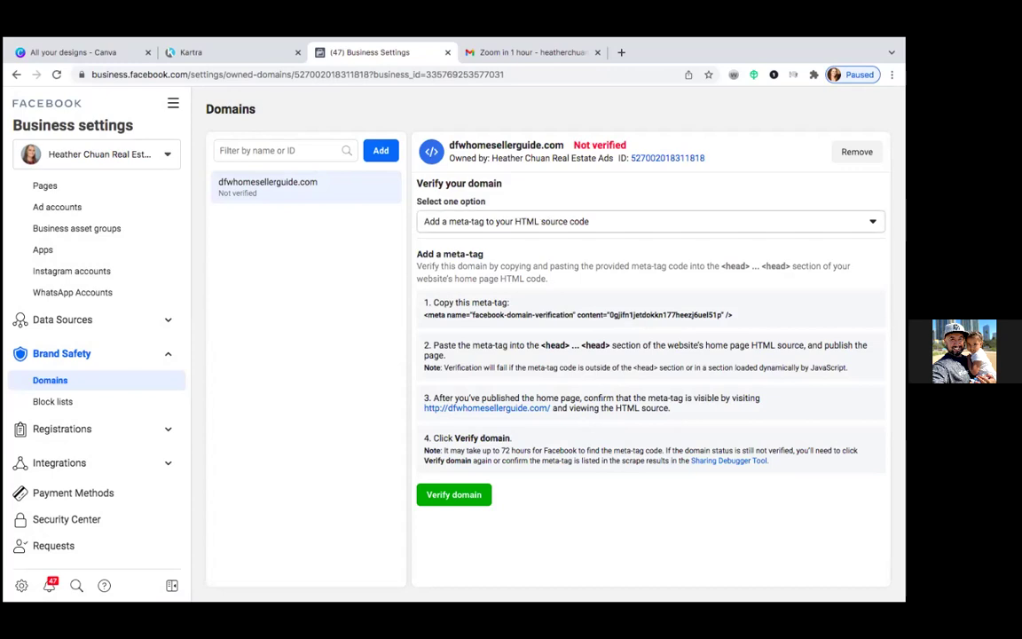
Step: Choose DNS TXT record verification and copy the TXT verification value
left_click(601, 221)
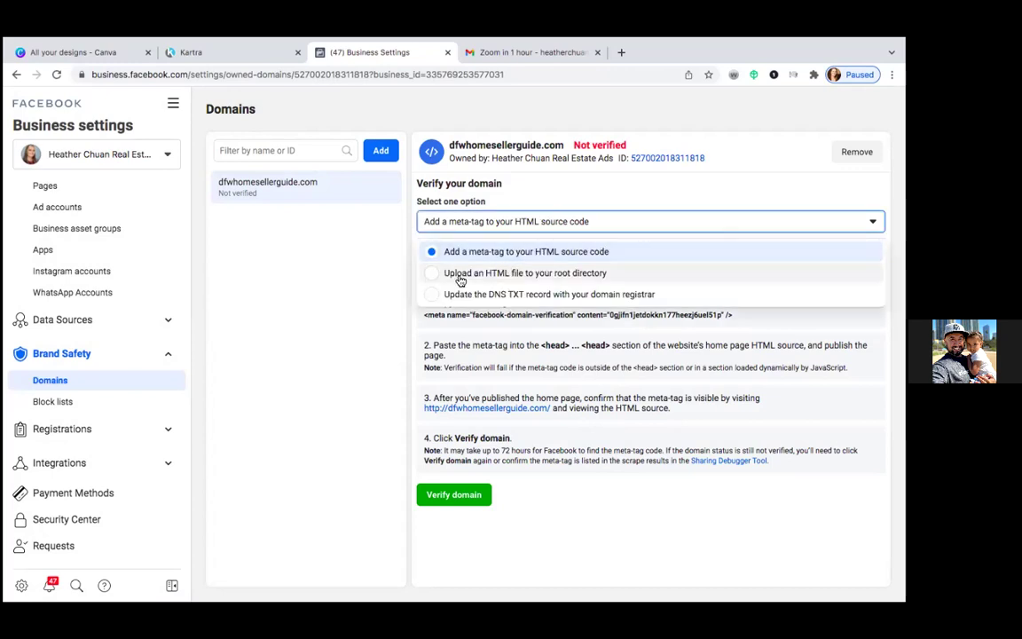
left_click(432, 294)
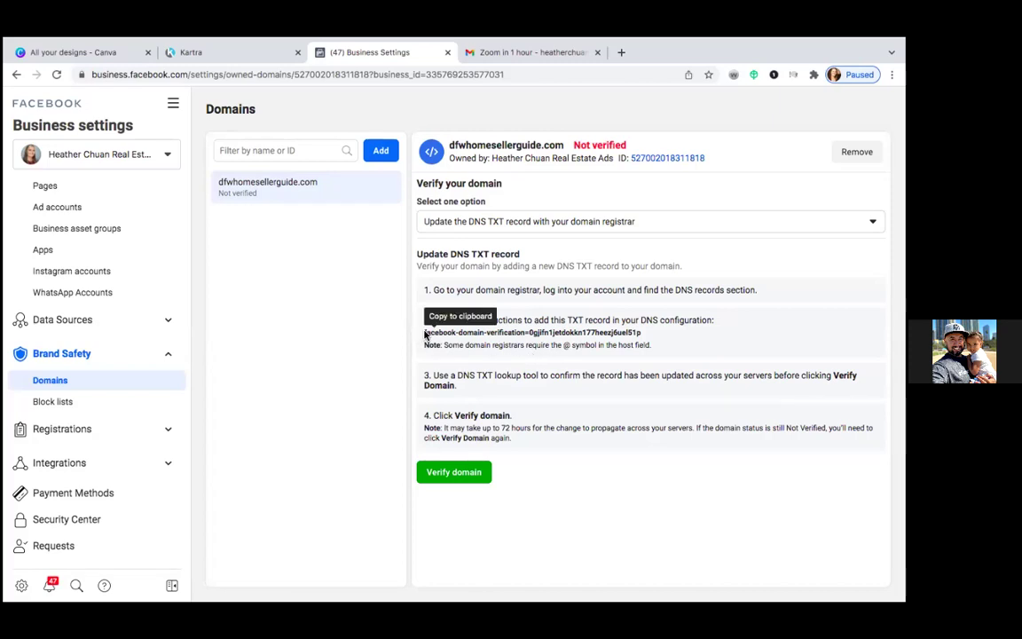
left_click_drag(424, 336, 651, 333)
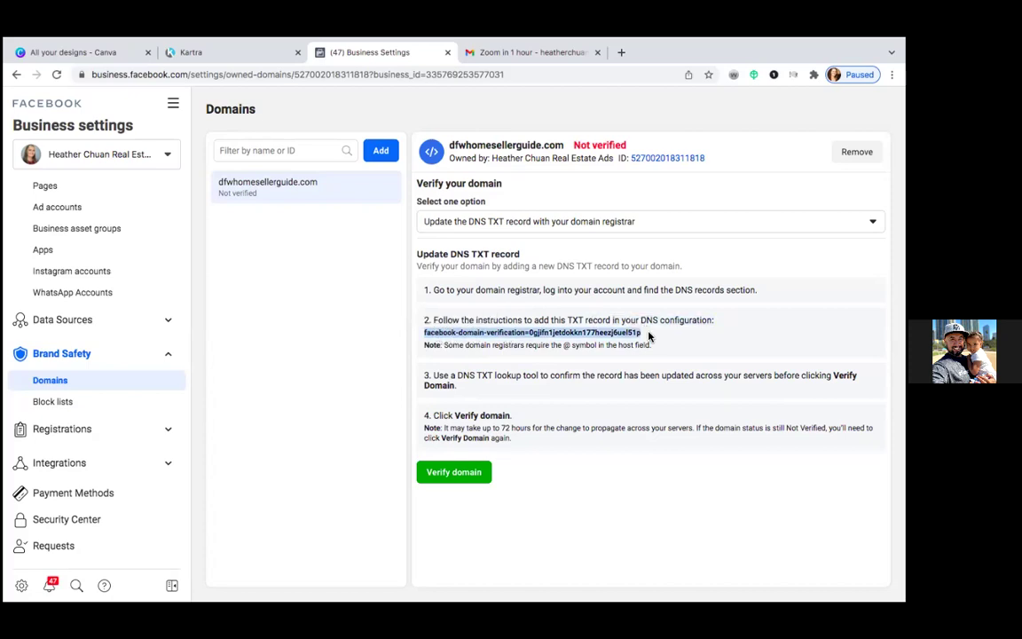
right_click(442, 332)
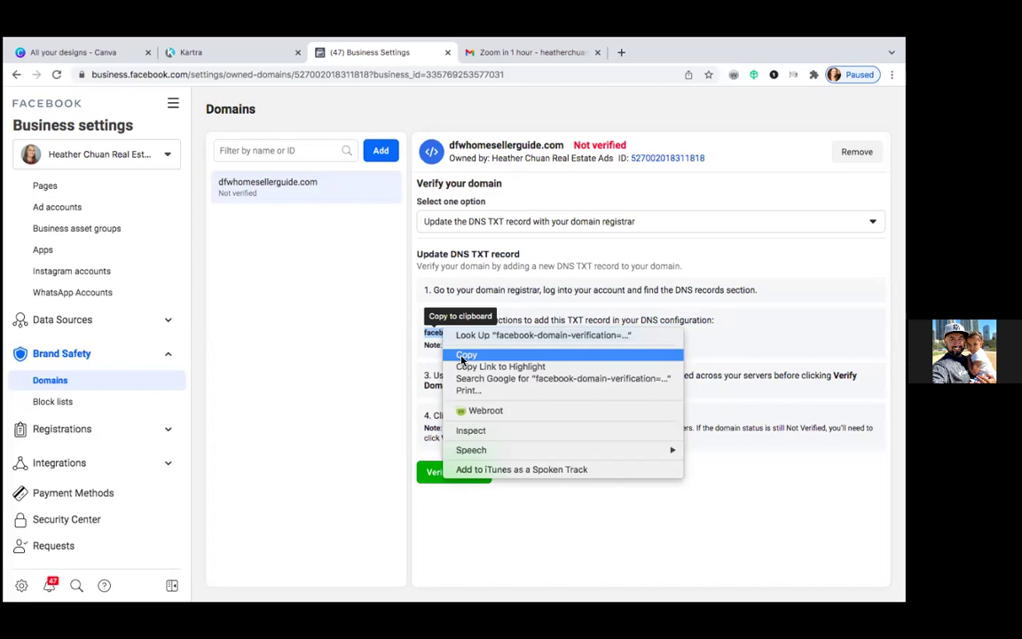
left_click(465, 354)
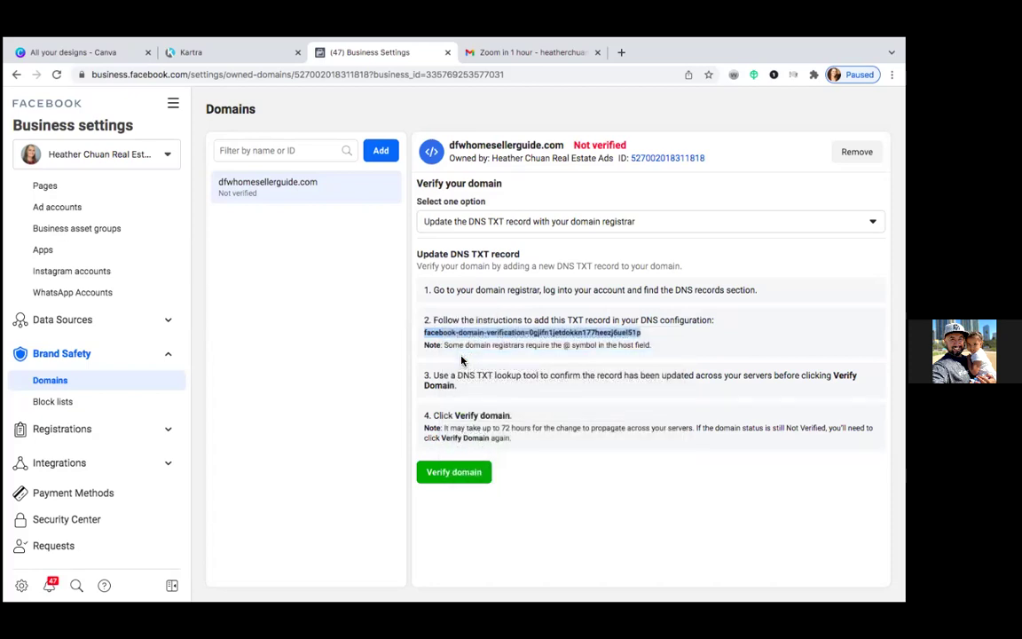
left_click(459, 336)
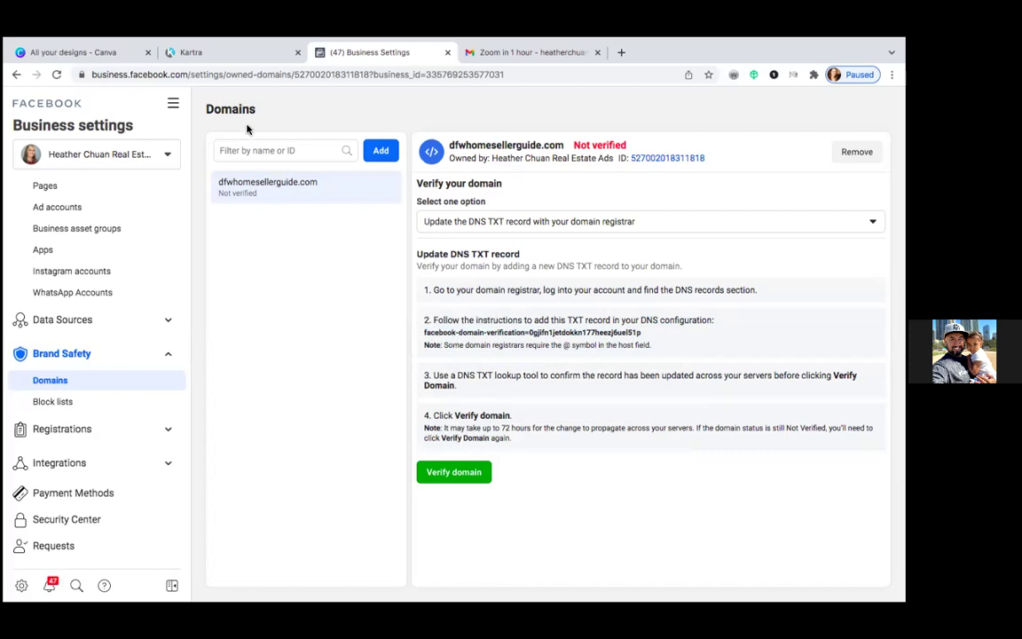
mouse_move(80, 39)
Step: Leave full screen and reload GoDaddy's DNS Management page for dfwhomesellerguide.com
mouse_move(32, 39)
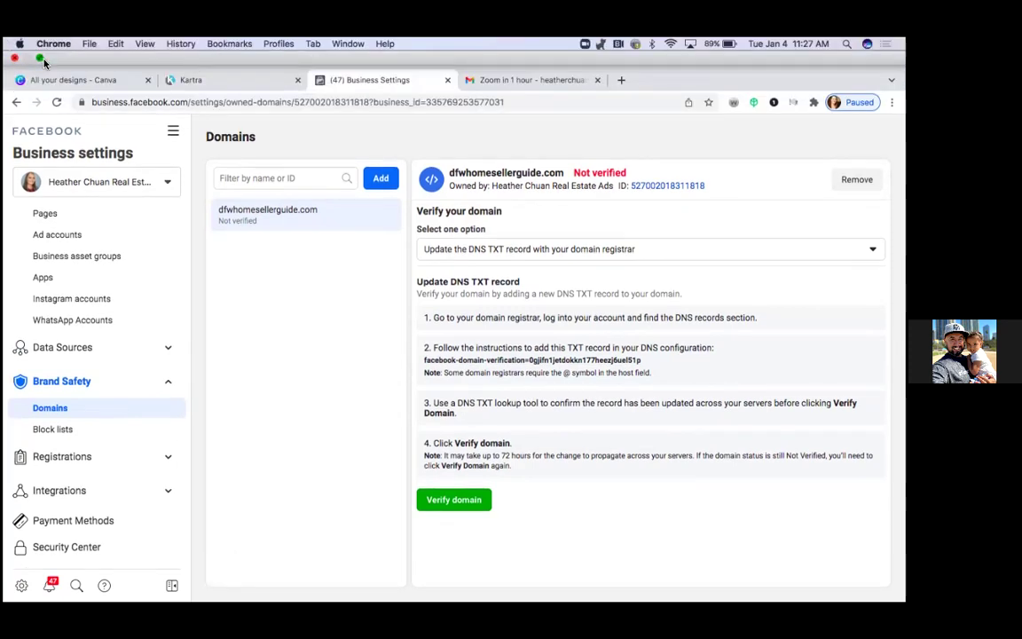
left_click(41, 59)
scroll(565, 215, "up", 8)
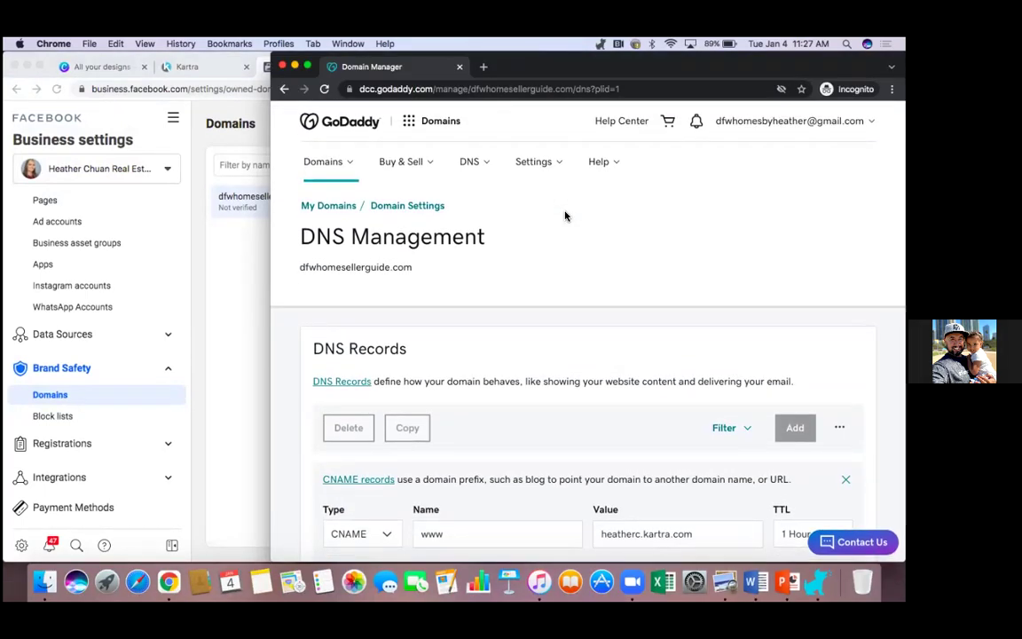
scroll(569, 266, "down", 5)
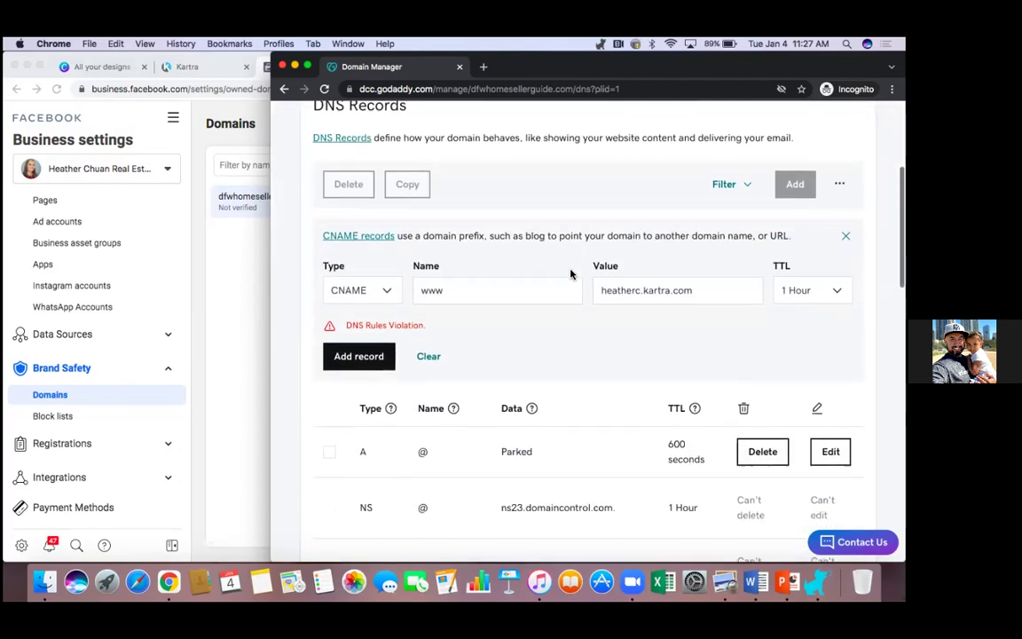
scroll(532, 248, "up", 5)
left_click(324, 88)
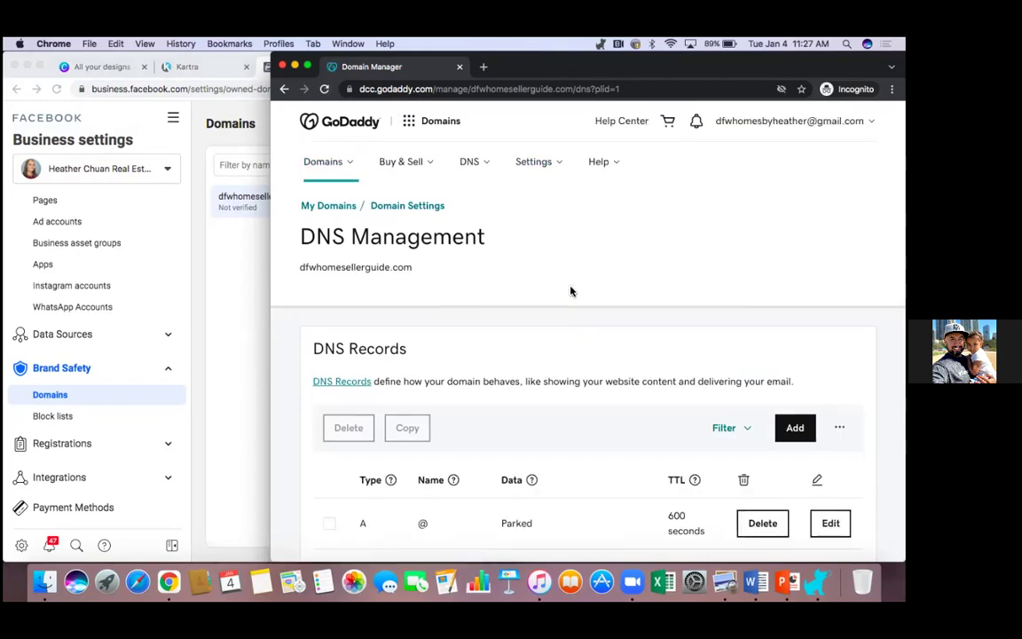
scroll(570, 291, "down", 2)
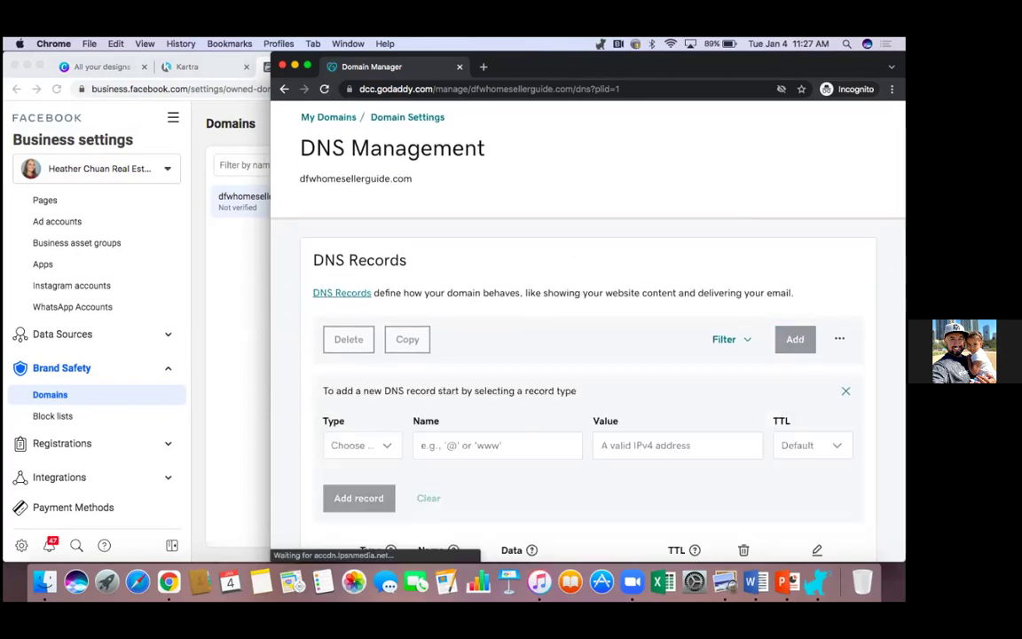
Step: Add a TXT record named @ with the pasted Facebook verification value and 1 Hour TTL
scroll(545, 385, "down", 3)
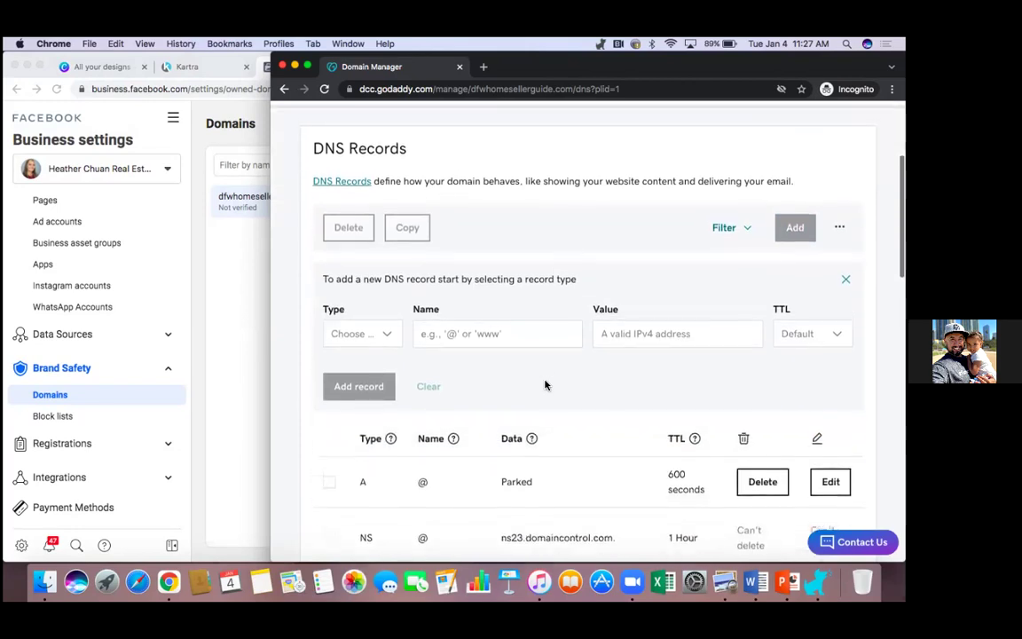
left_click(384, 328)
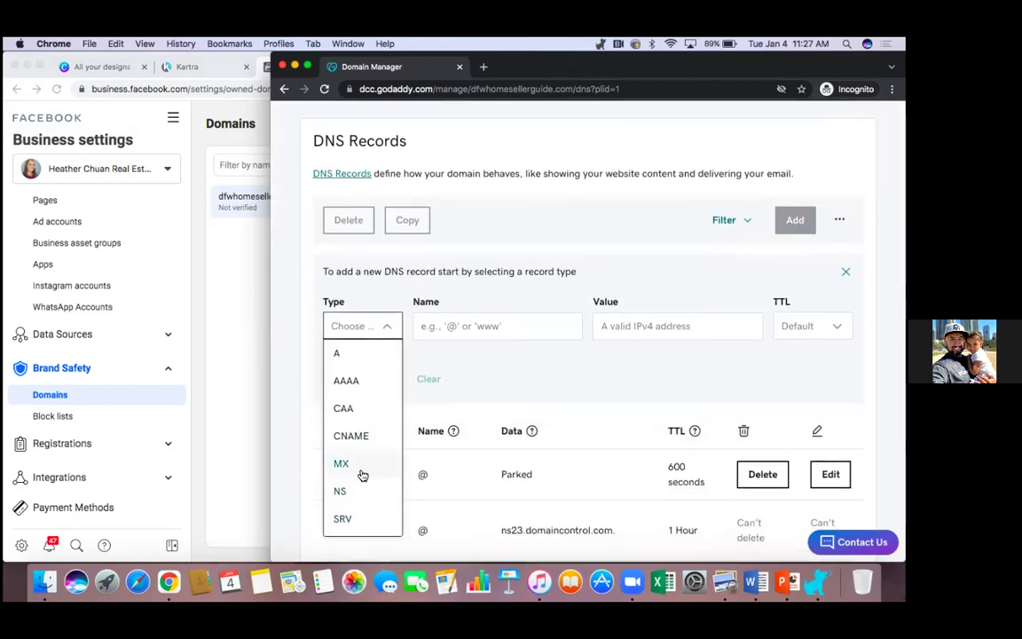
scroll(363, 450, "down", 2)
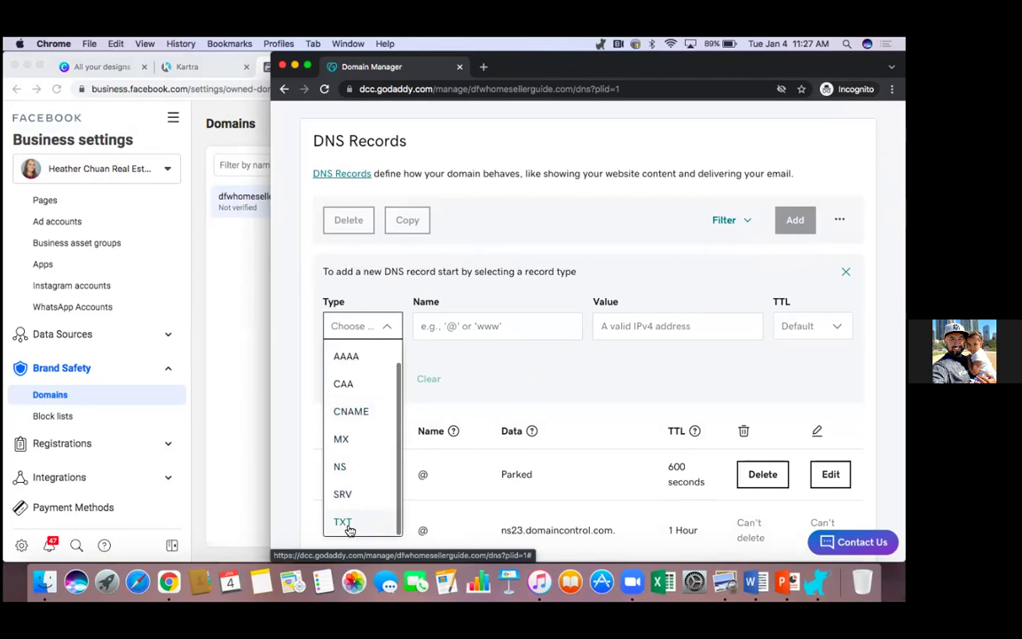
left_click(350, 524)
left_click(476, 326)
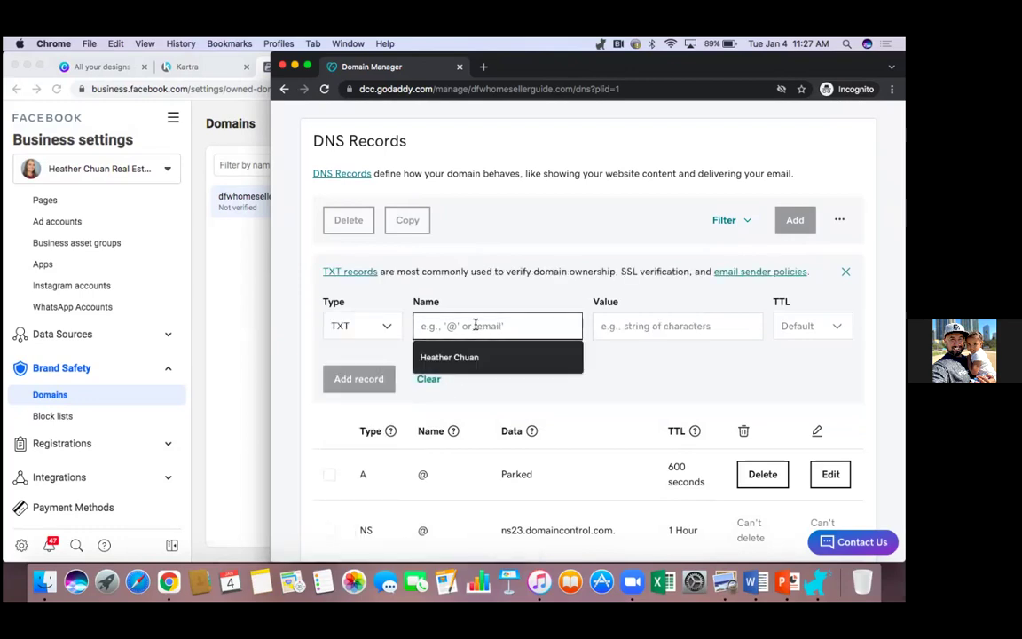
type("@")
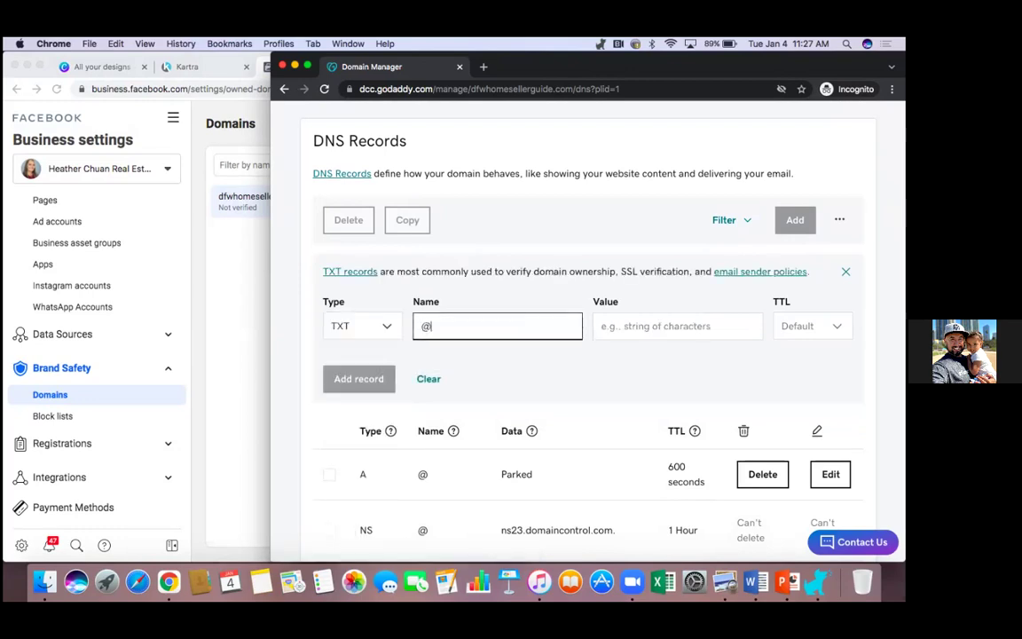
left_click(619, 325)
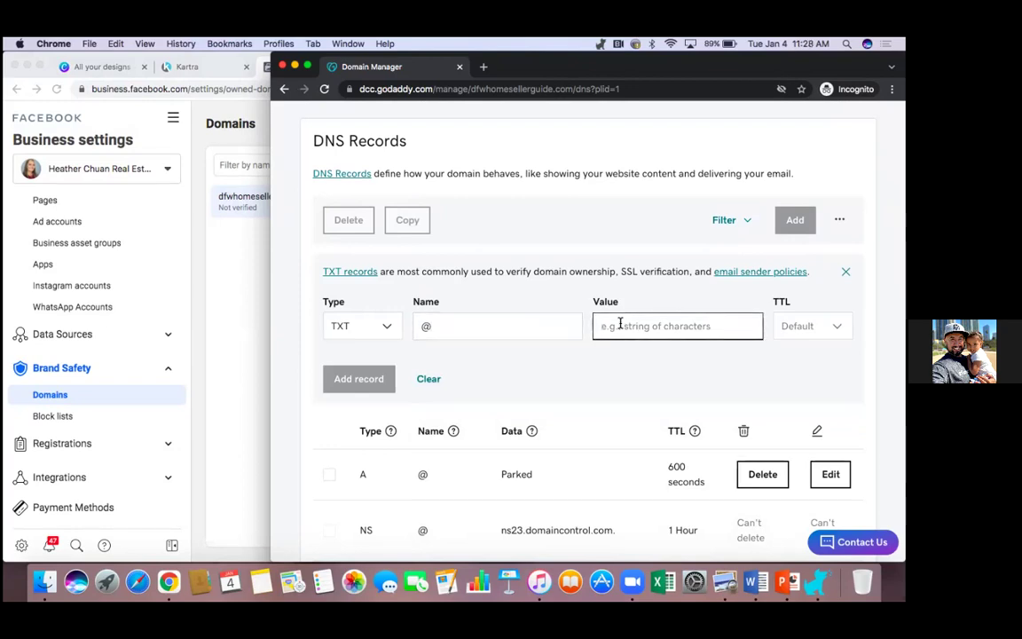
right_click(619, 324)
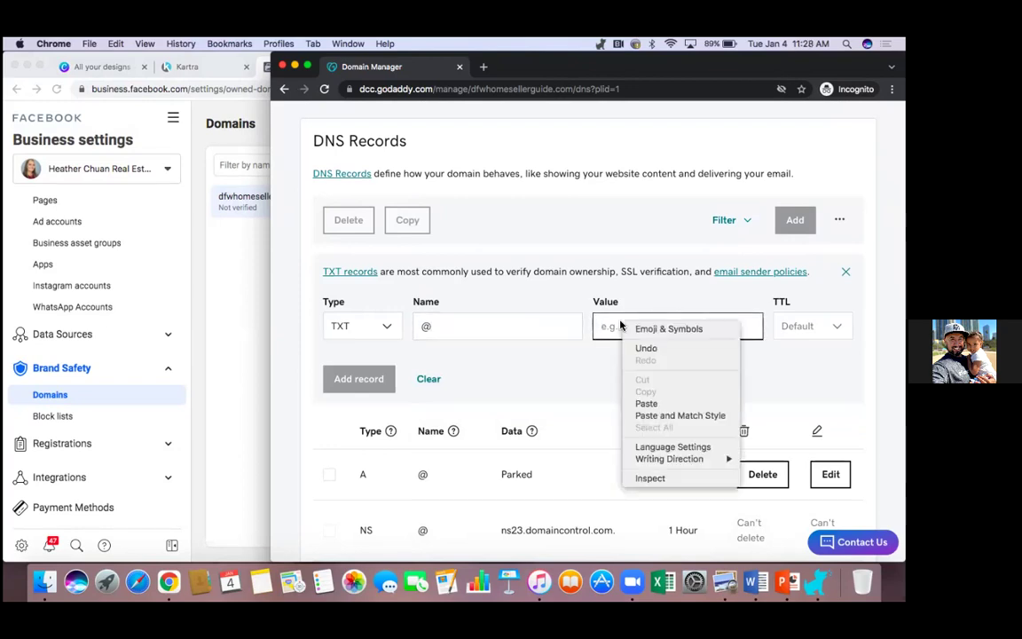
left_click(645, 404)
left_click(812, 325)
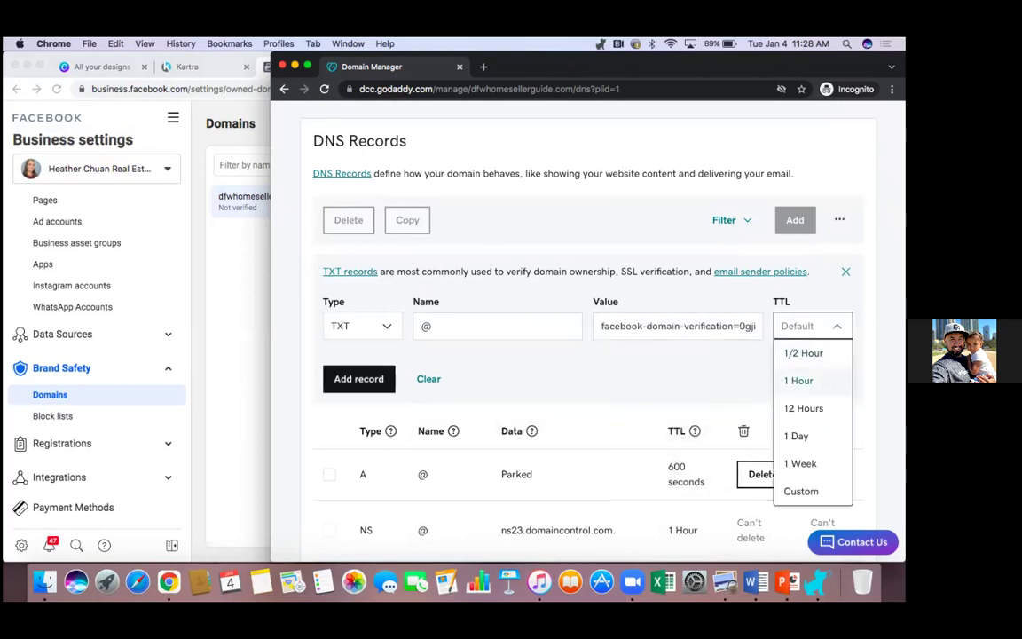
left_click(798, 380)
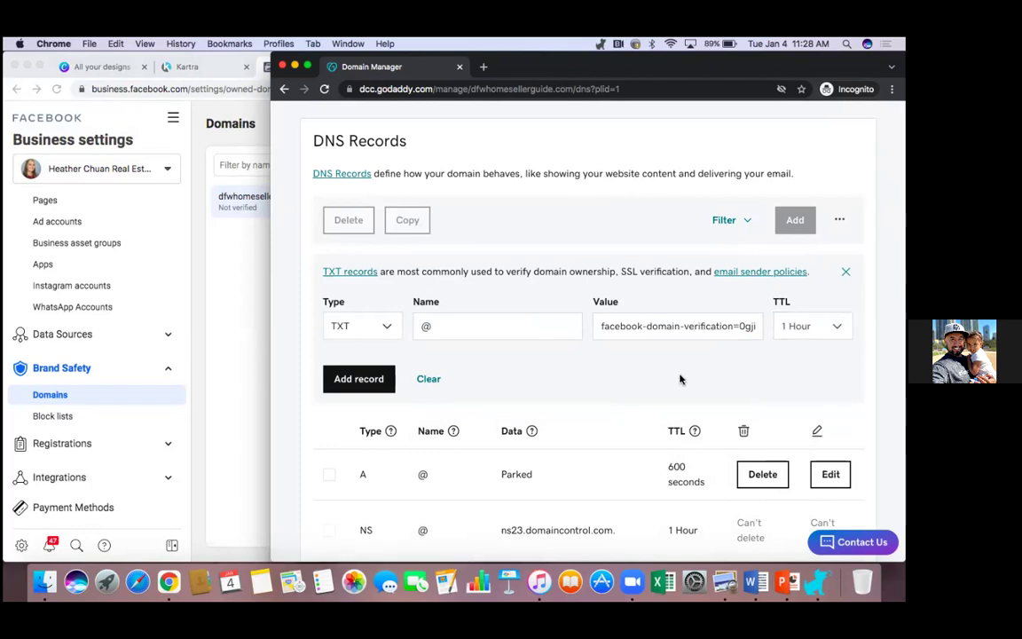
left_click(380, 378)
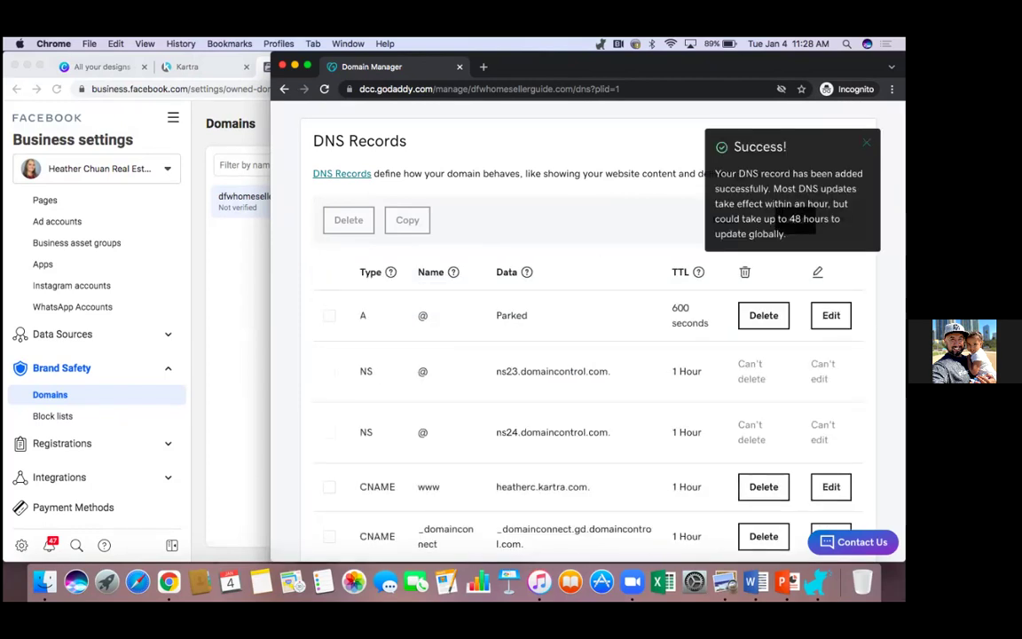
Step: Review the saved DNS records and bring Facebook Business Settings back in front
scroll(608, 358, "down", 1)
scroll(608, 358, "down", 2)
scroll(609, 359, "up", 2)
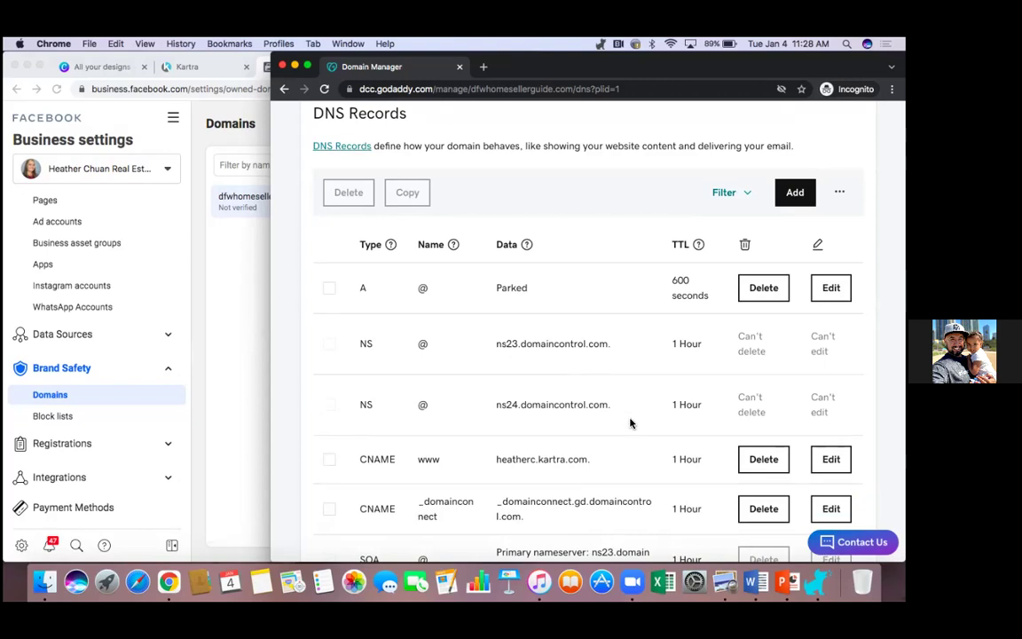
scroll(625, 420, "up", 2)
left_click(225, 295)
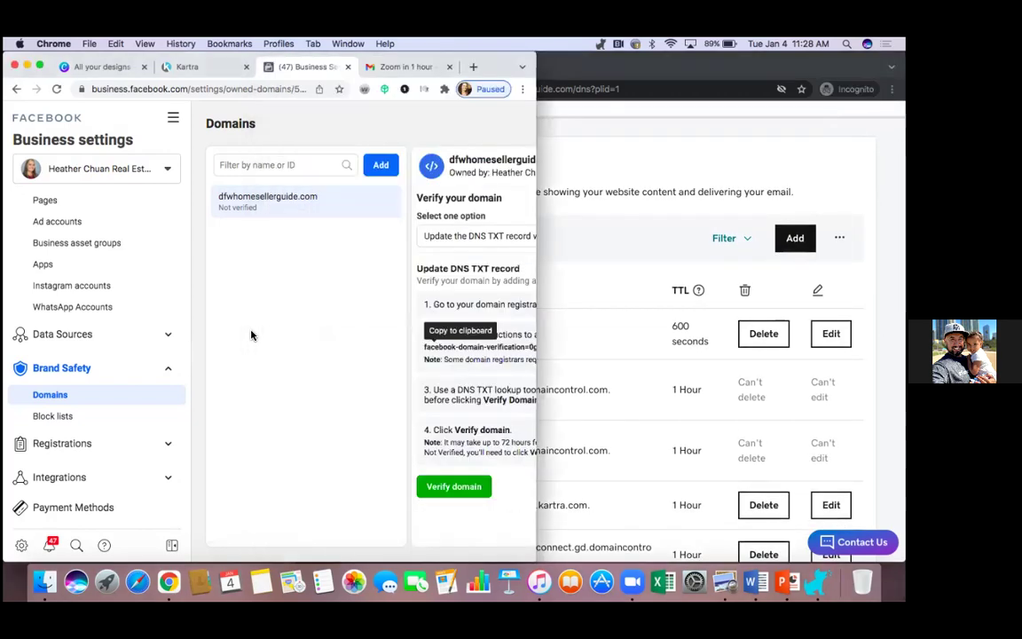
Step: Widen the Facebook window, verify dfwhomesellerguide.com, and dismiss the confirmation
left_click_drag(536, 181, 881, 181)
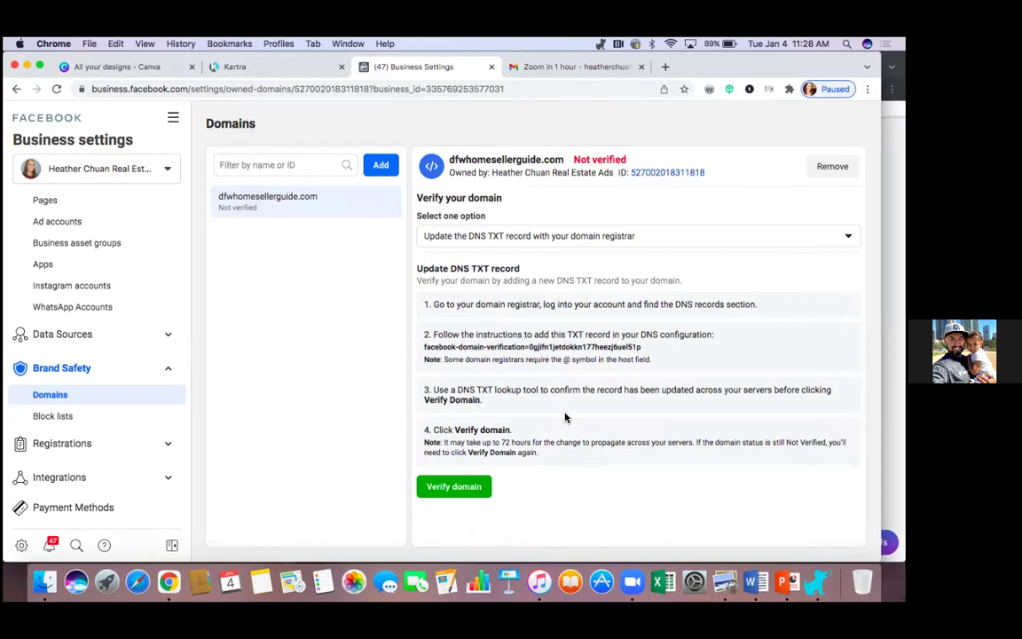
left_click(457, 486)
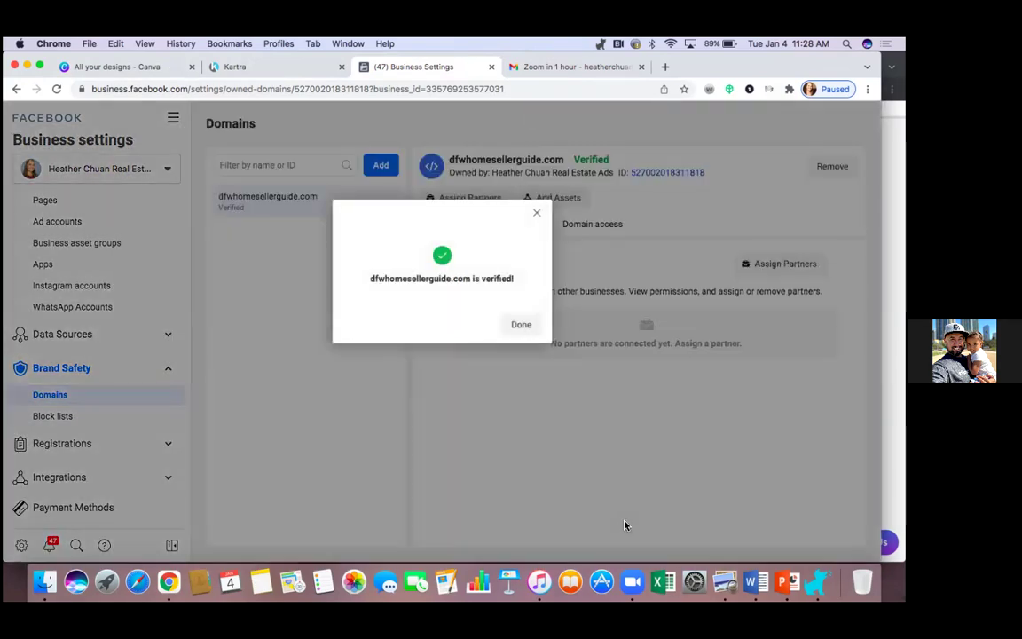
left_click(521, 326)
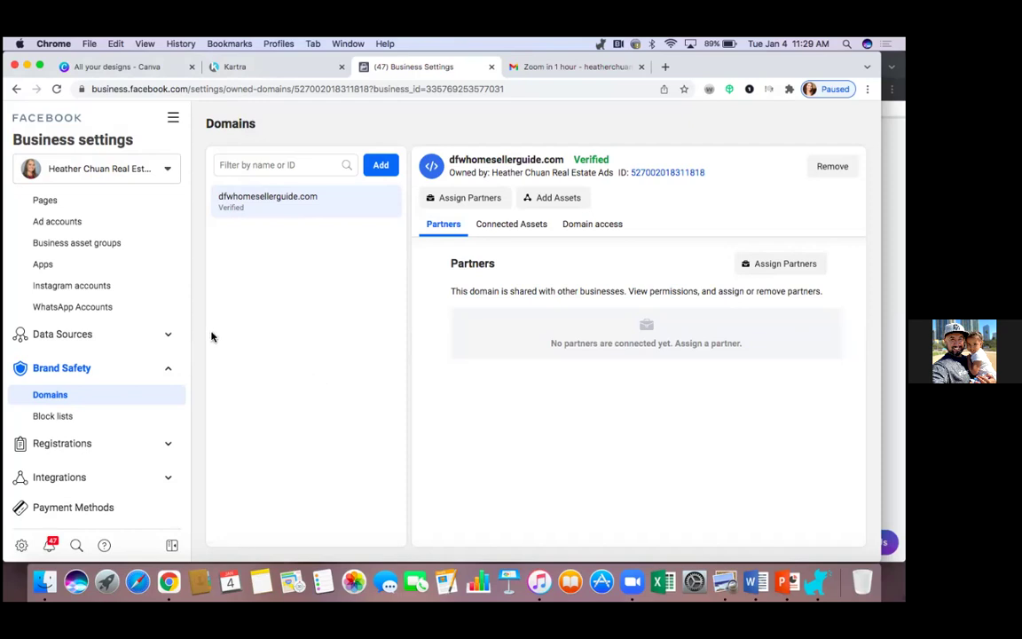
Step: Cancel the Add Assets dialog without linking anything, then return to Kartra's Custom domains page
left_click(566, 205)
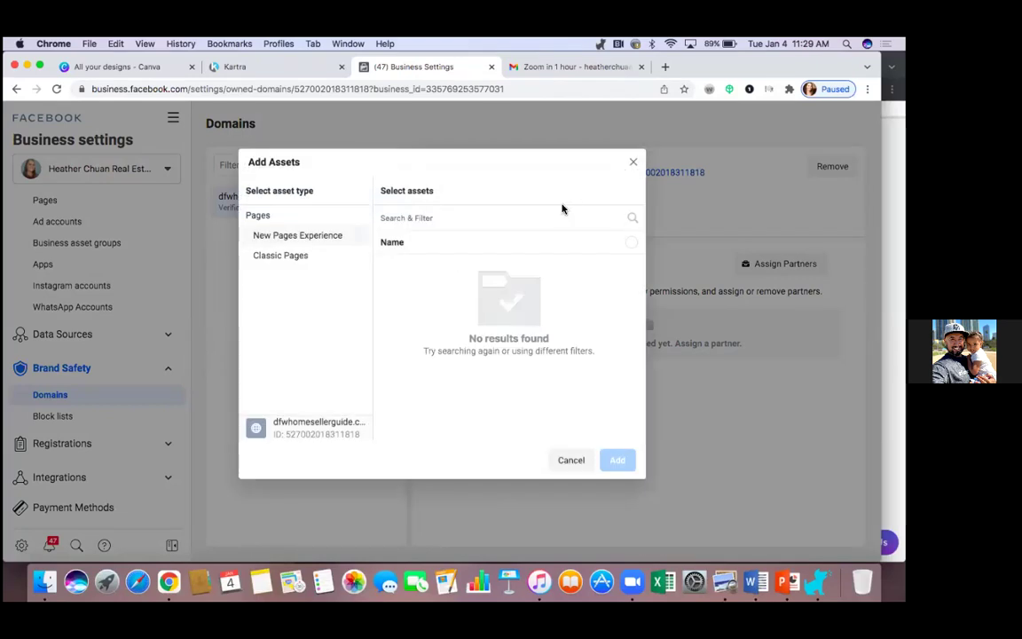
left_click(570, 460)
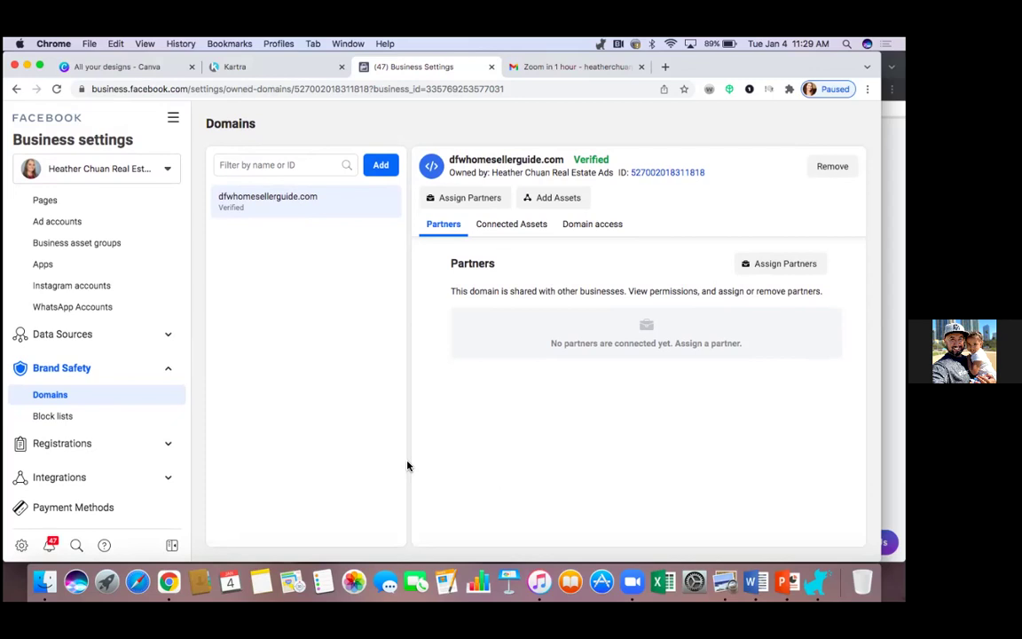
left_click(264, 76)
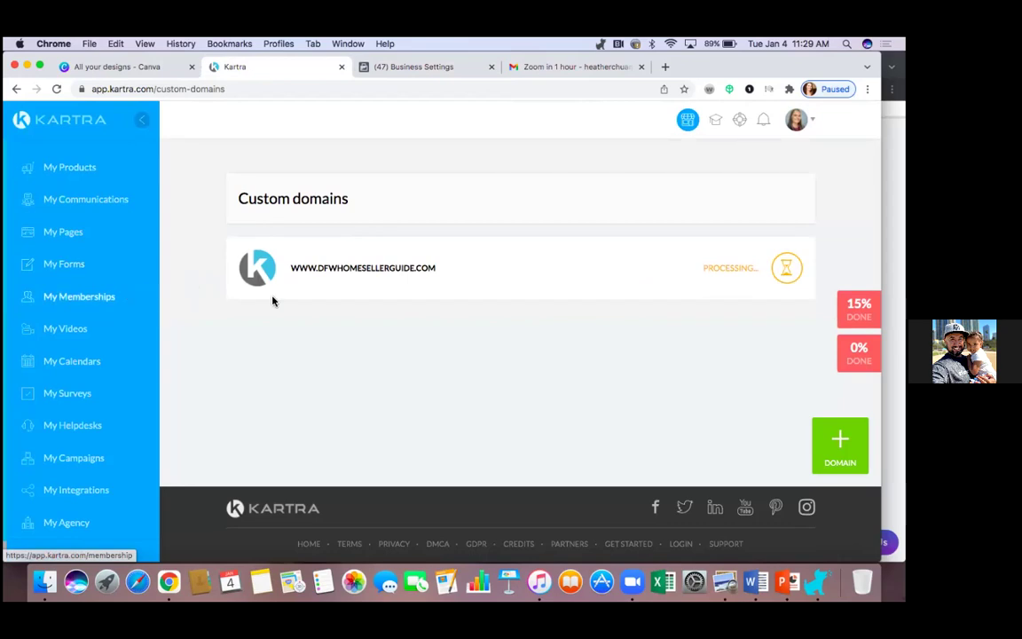
Step: In Kartra's hosted files, delete the old Seller's Packet presentation file
left_click(101, 303)
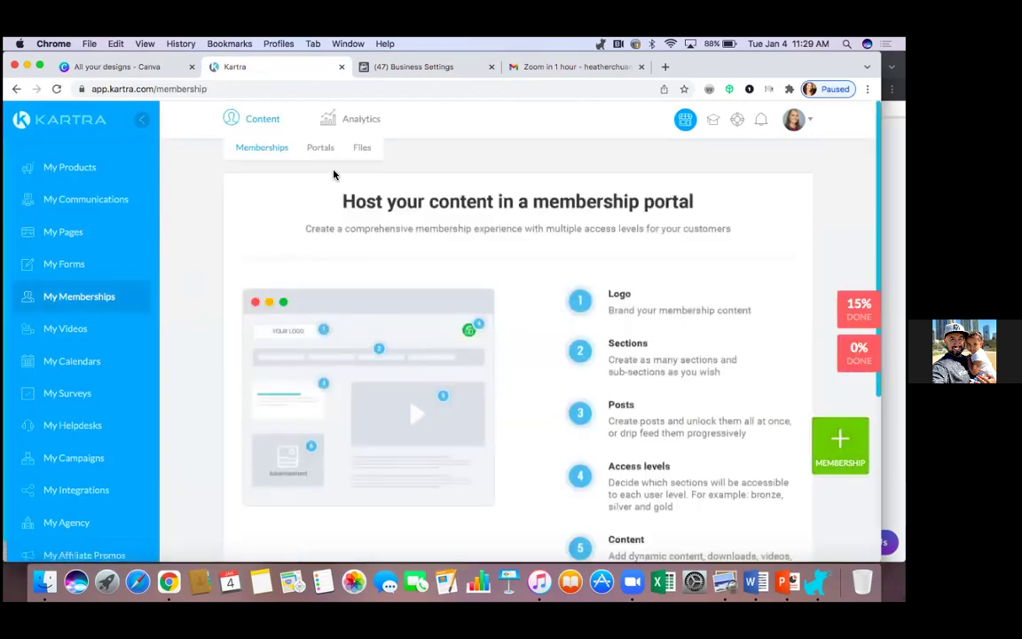
left_click(362, 149)
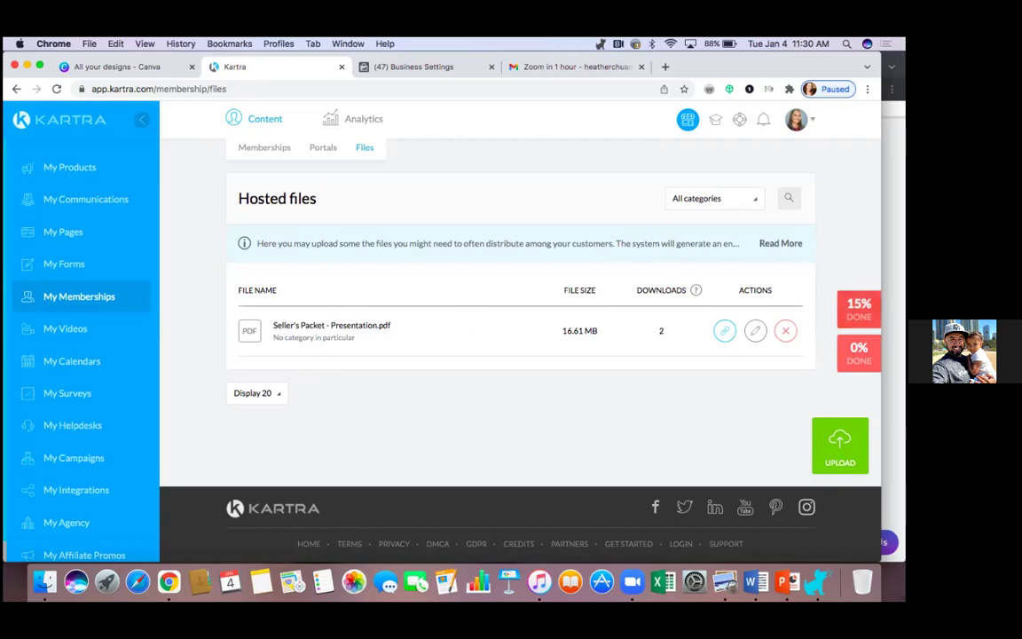
left_click(785, 330)
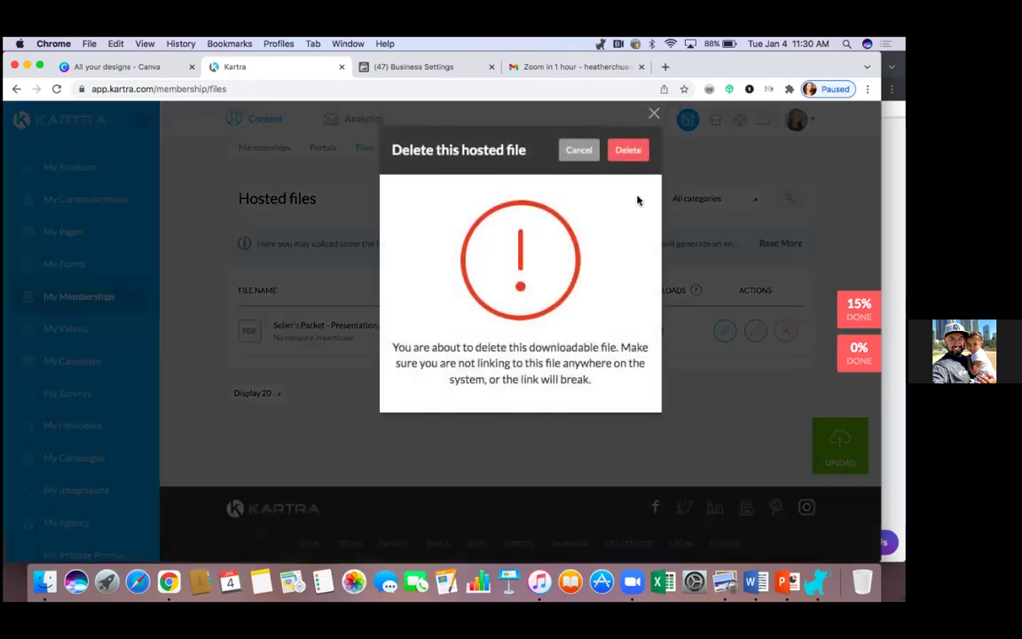
left_click(634, 156)
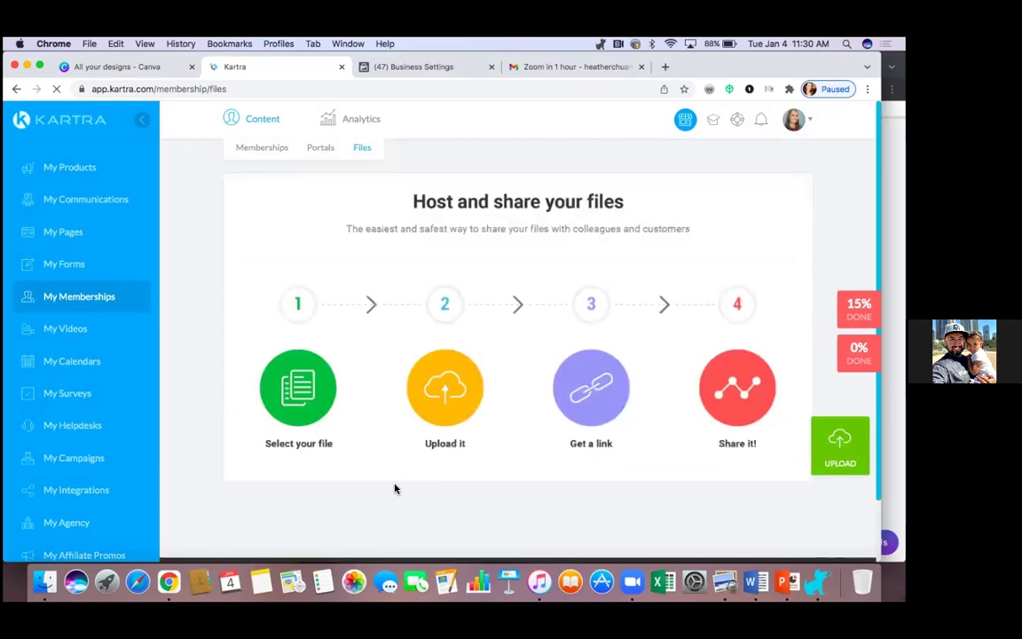
Step: Upload Sellers Packet.pdf from Downloads as the new hosted file
left_click(834, 444)
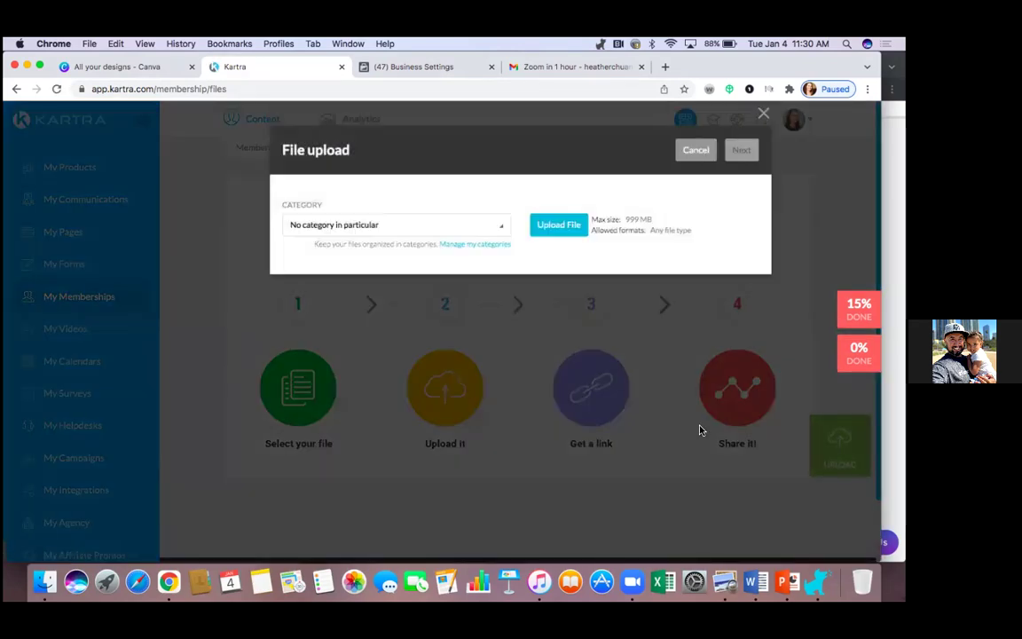
left_click(554, 227)
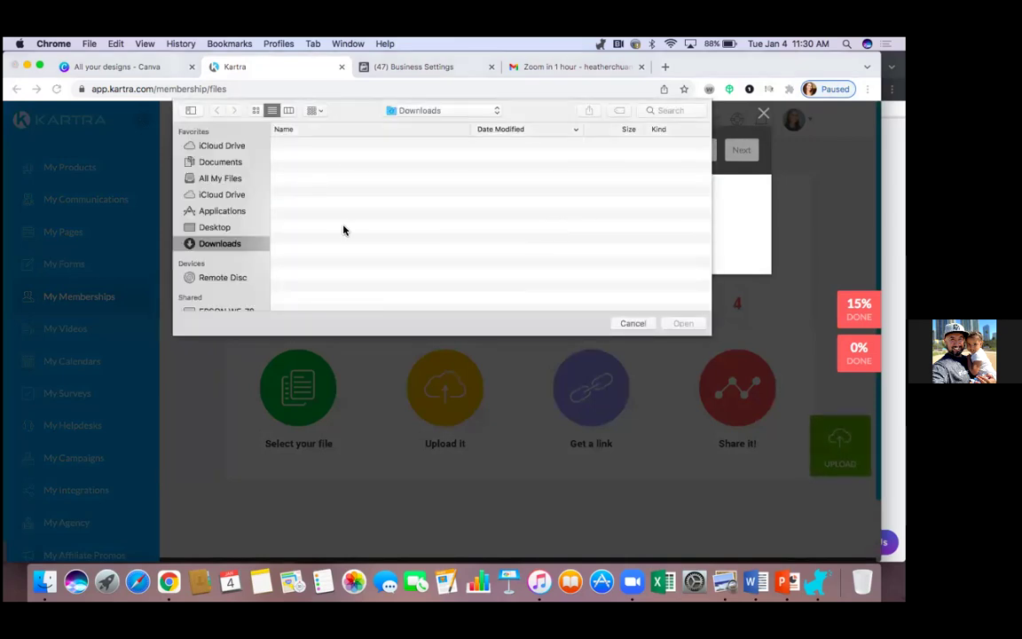
left_click(292, 135)
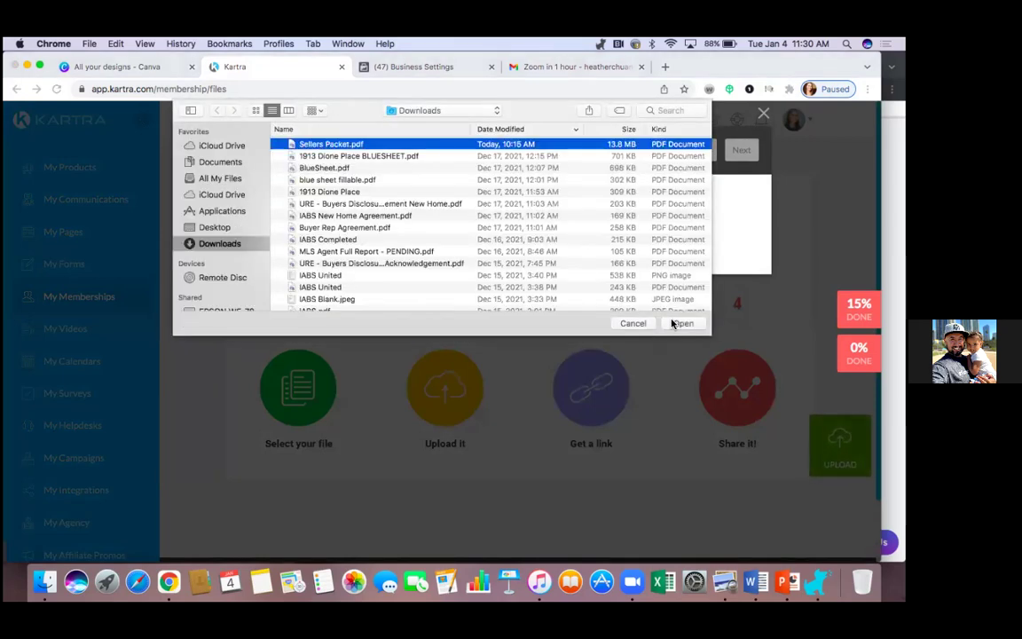
left_click(676, 323)
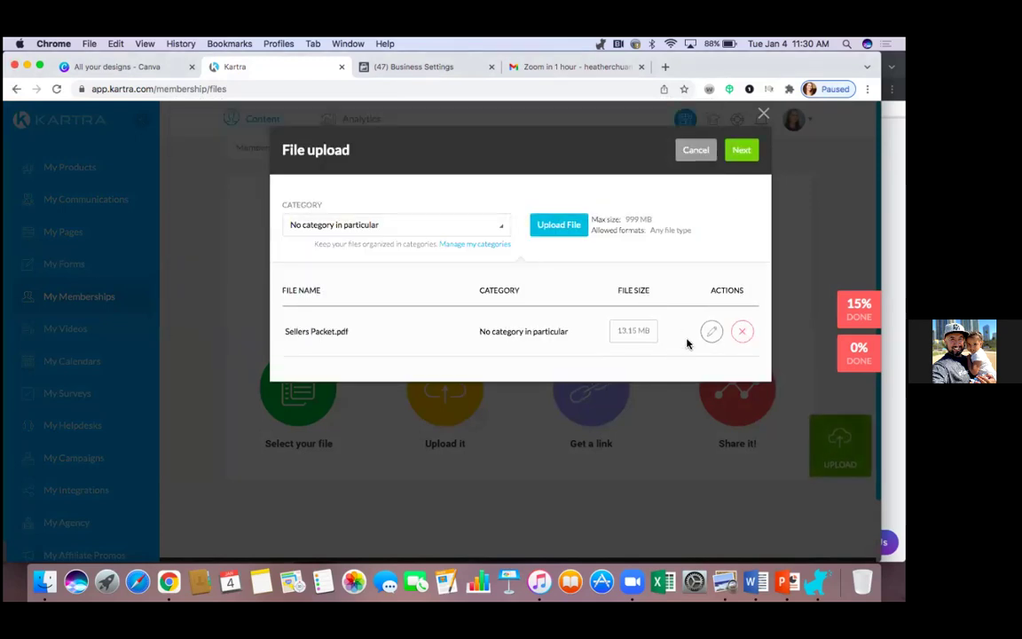
left_click(741, 151)
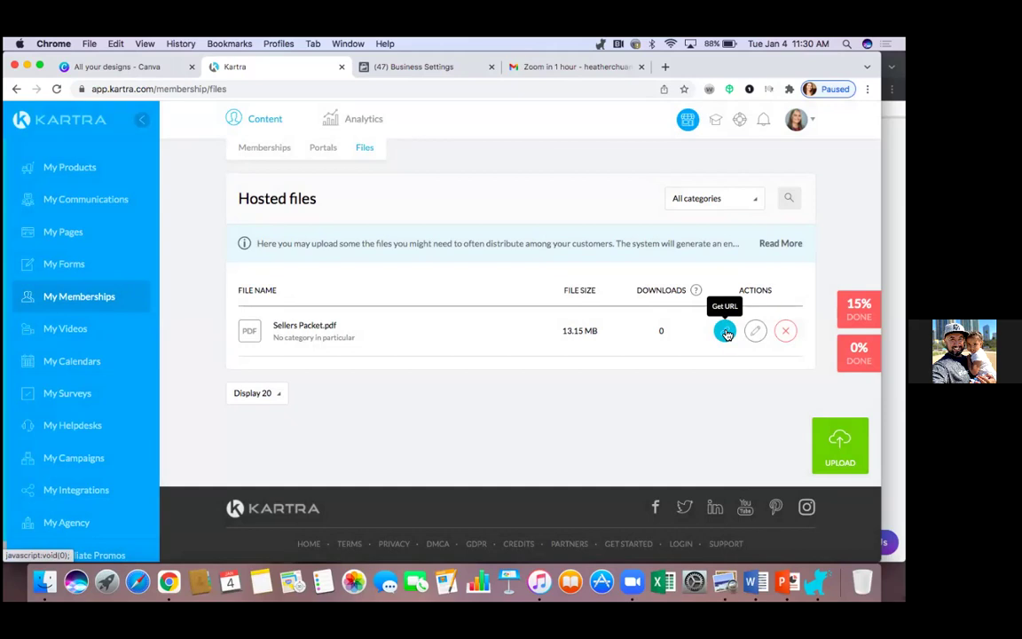
Step: Copy the direct link to the hosted Sellers Packet.pdf
left_click(725, 333)
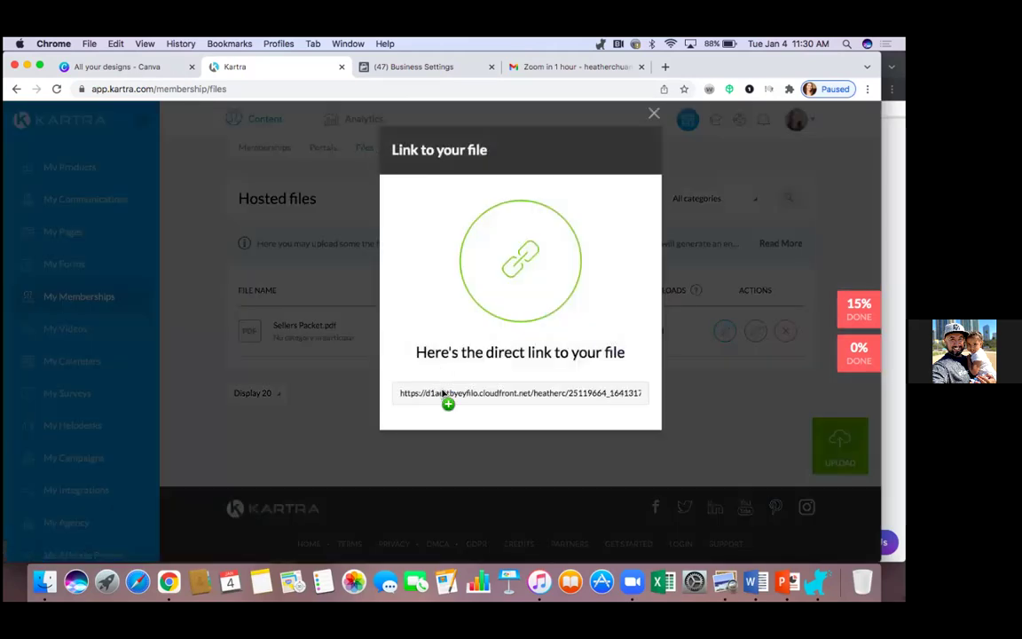
triple_click(443, 393)
right_click(443, 393)
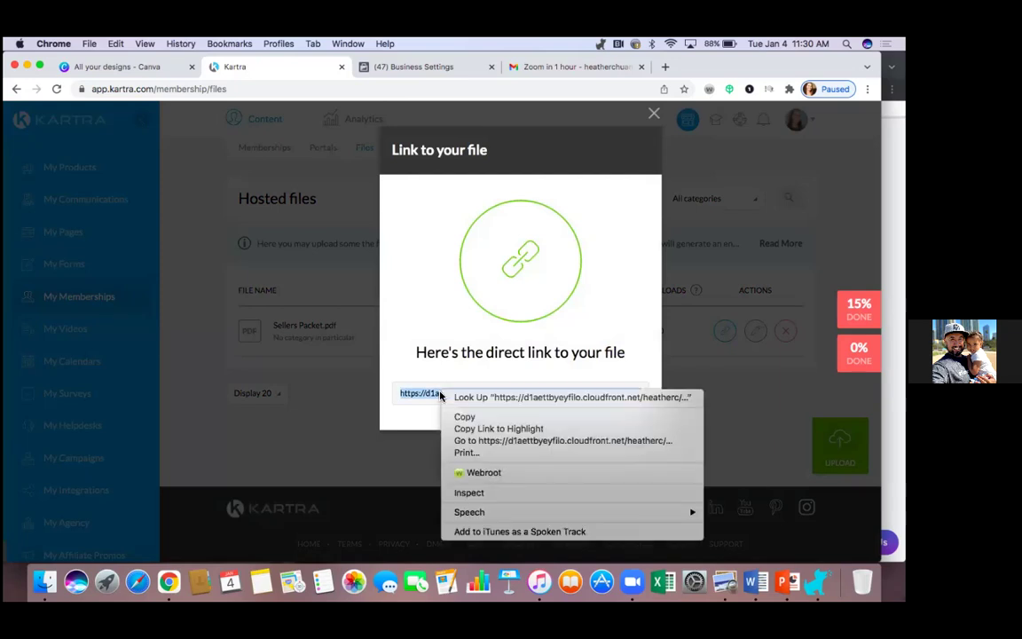
left_click(464, 416)
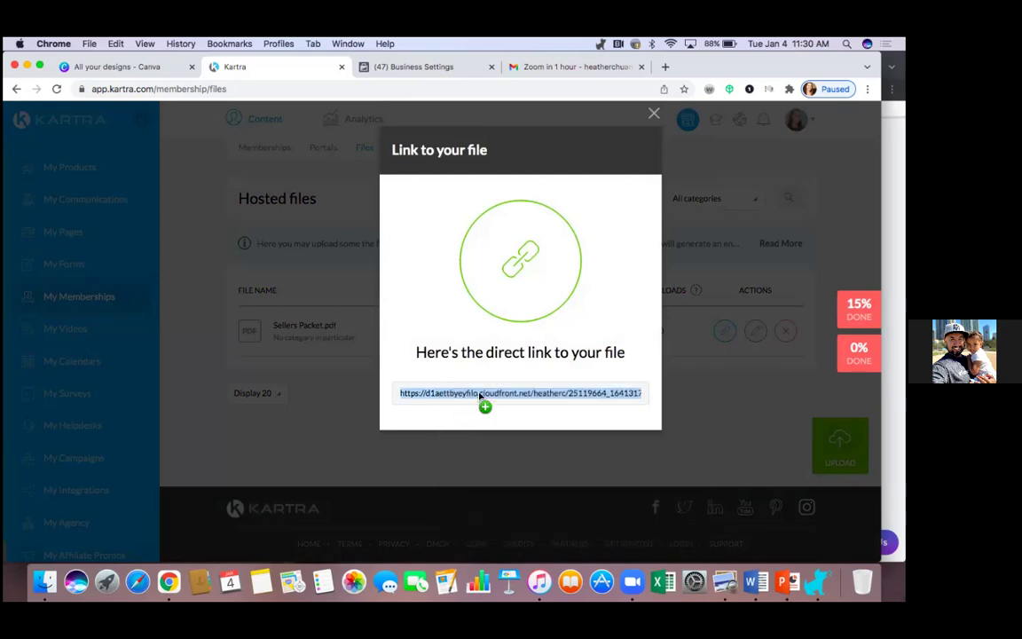
left_click(653, 114)
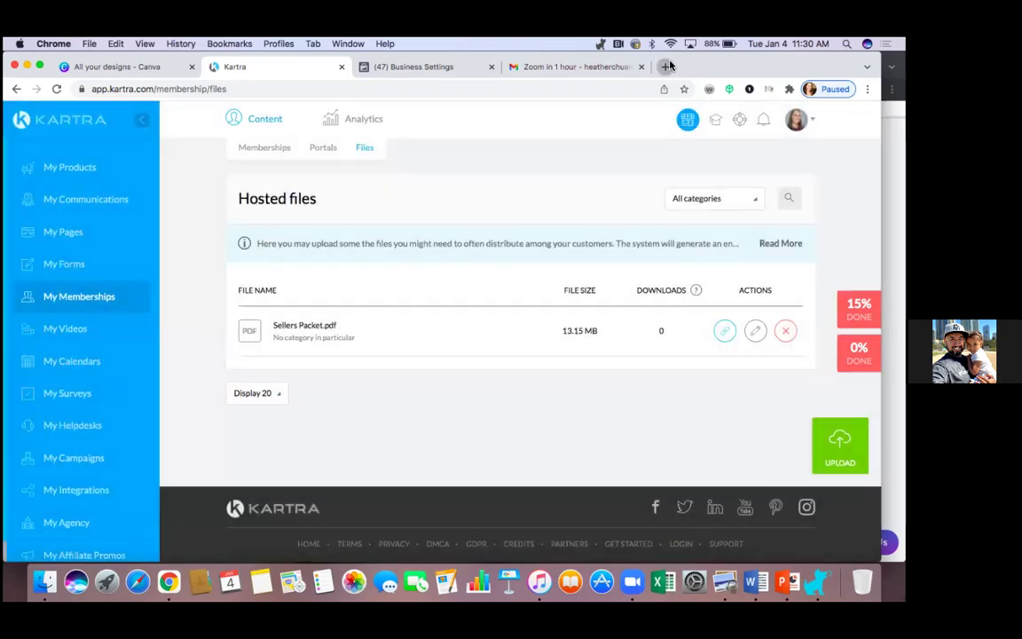
Step: Open the copied link in a new tab, scroll through the 16-page PDF, then close it
left_click(666, 66)
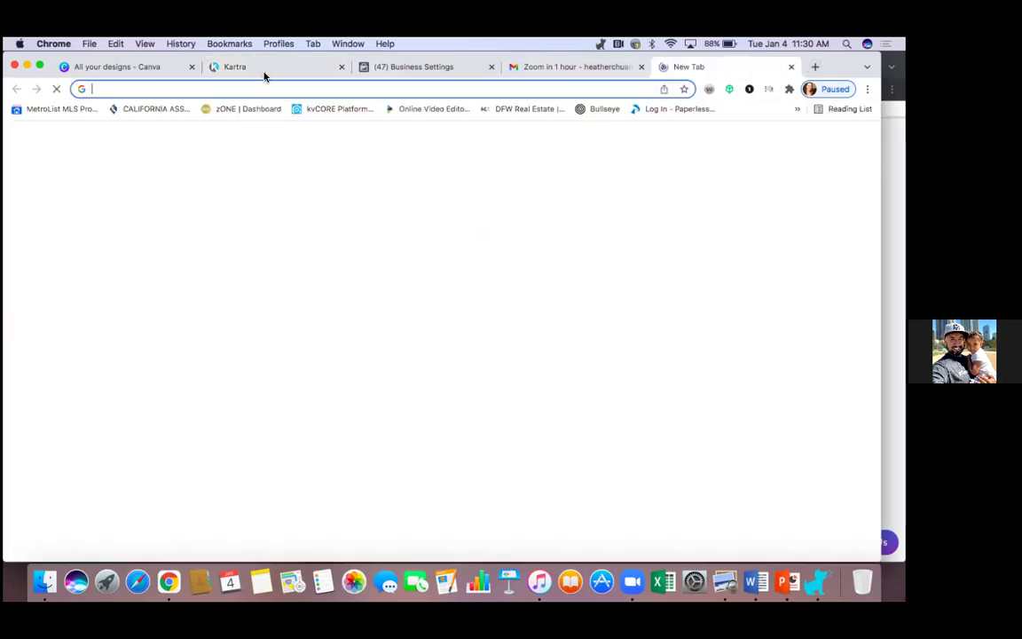
right_click(103, 90)
left_click(133, 158)
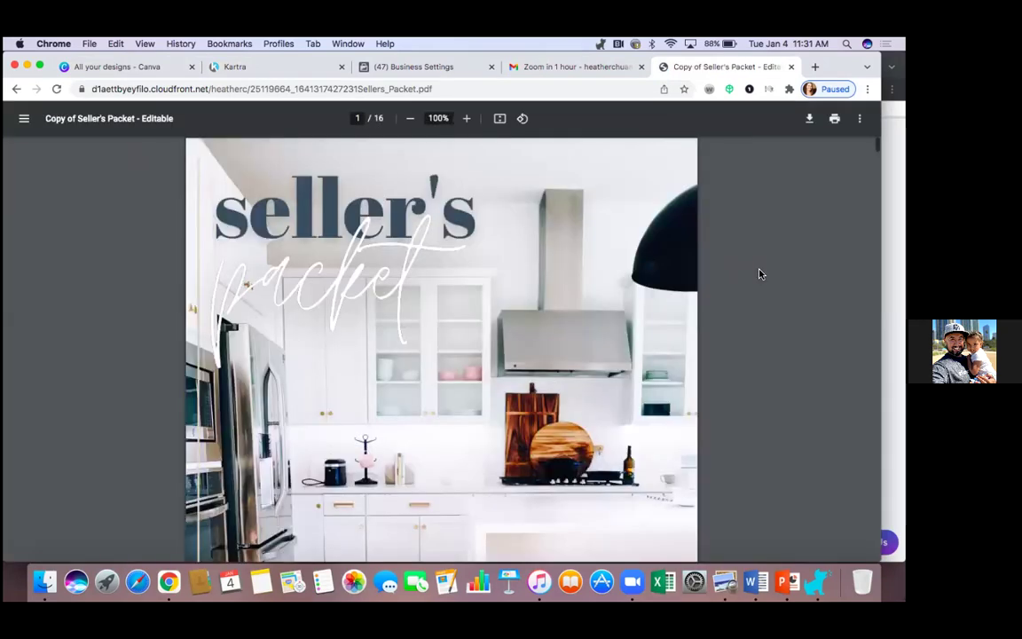
scroll(726, 329, "down", 5)
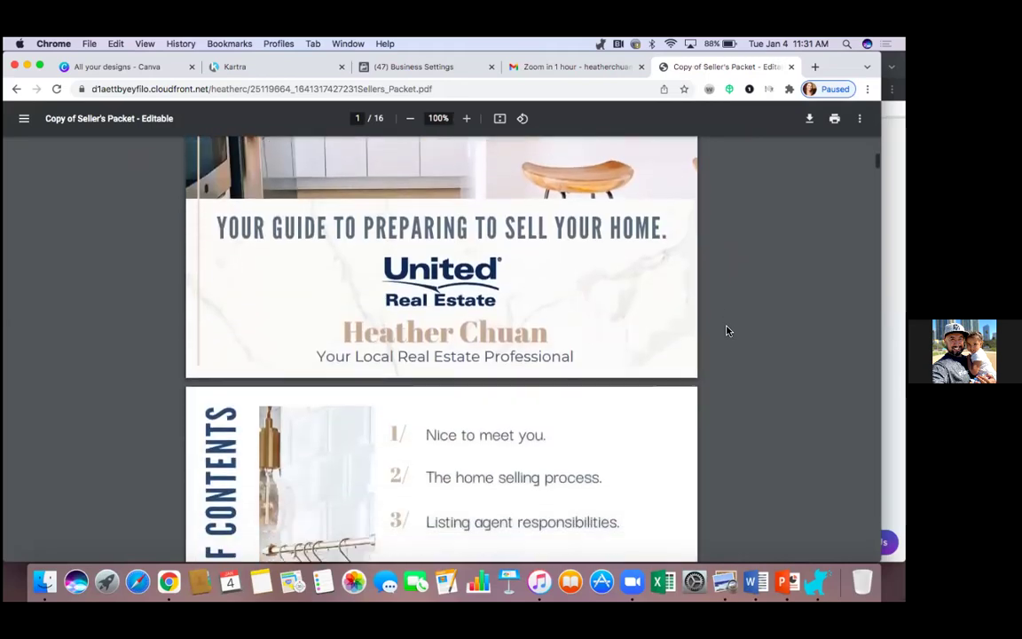
scroll(726, 331, "down", 5)
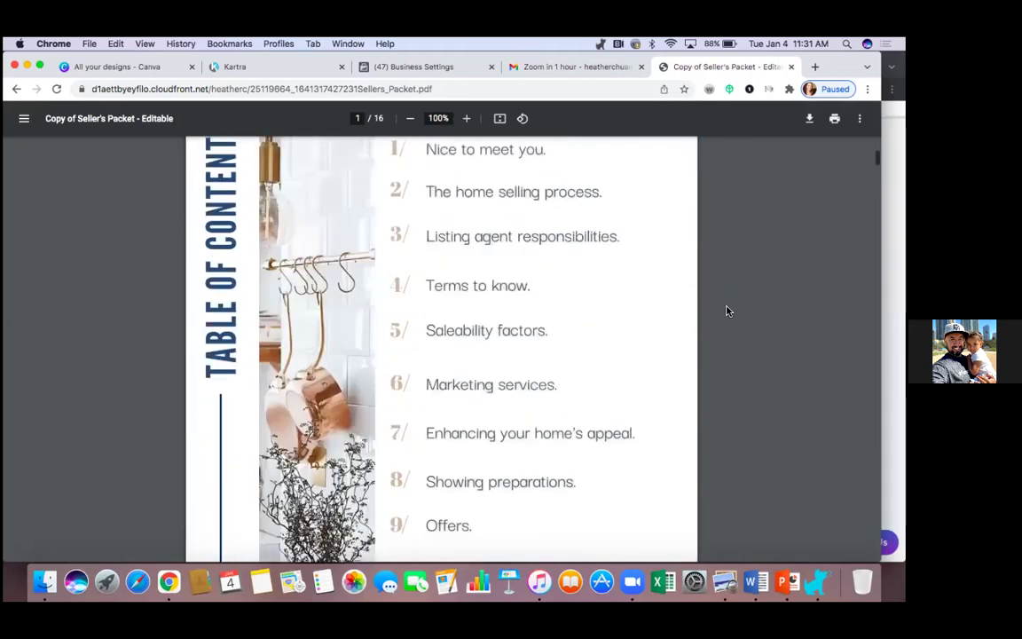
scroll(726, 310, "up", 10)
scroll(726, 310, "down", 3)
scroll(725, 310, "up", 1)
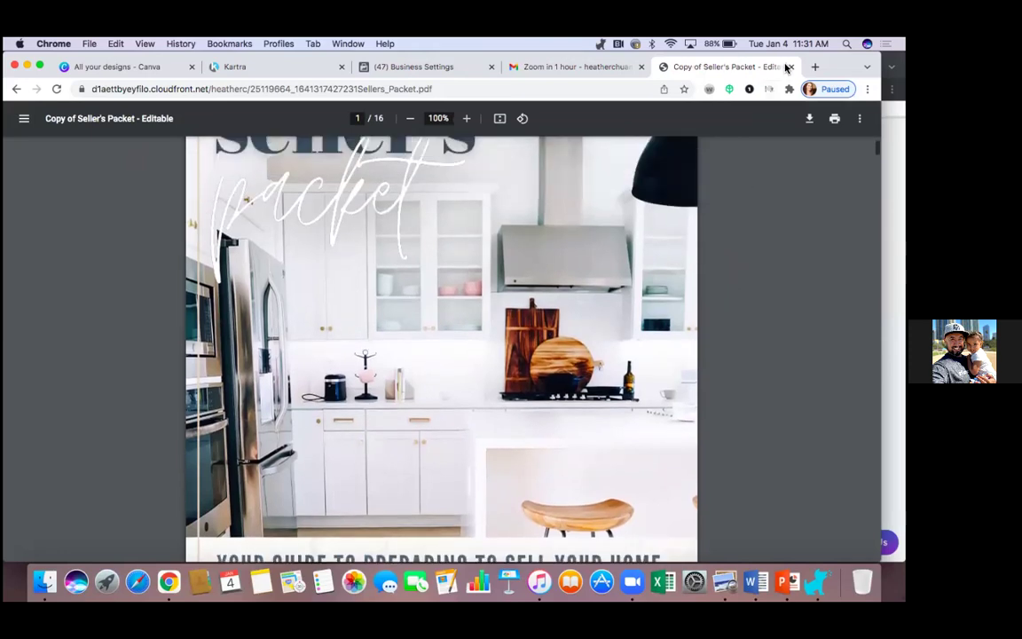
left_click(792, 66)
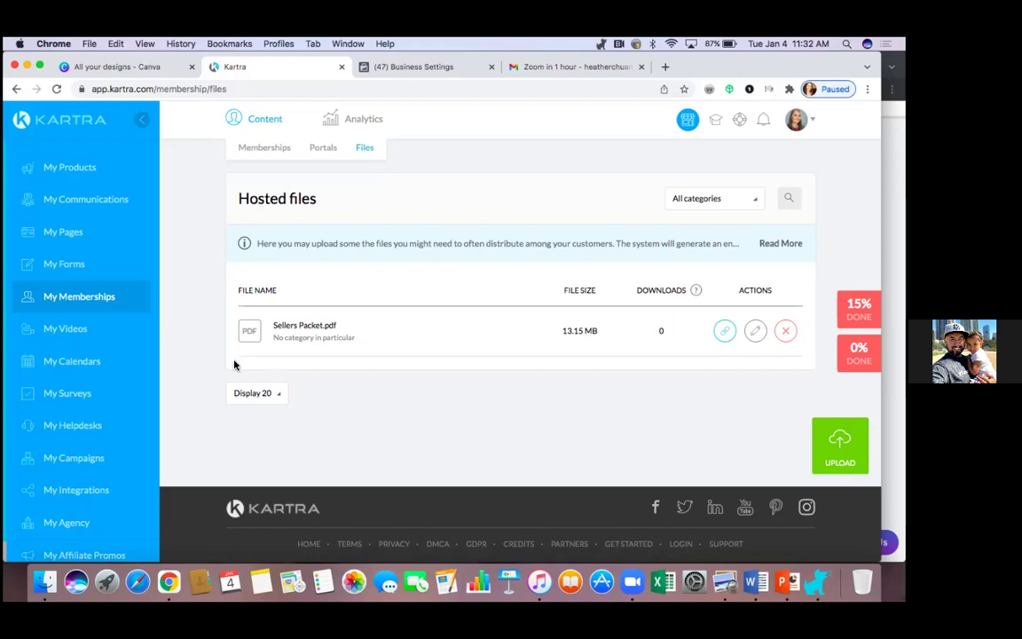
Step: Return to the Kartra My Pages list showing the HC Seller Guide pages
left_click(74, 234)
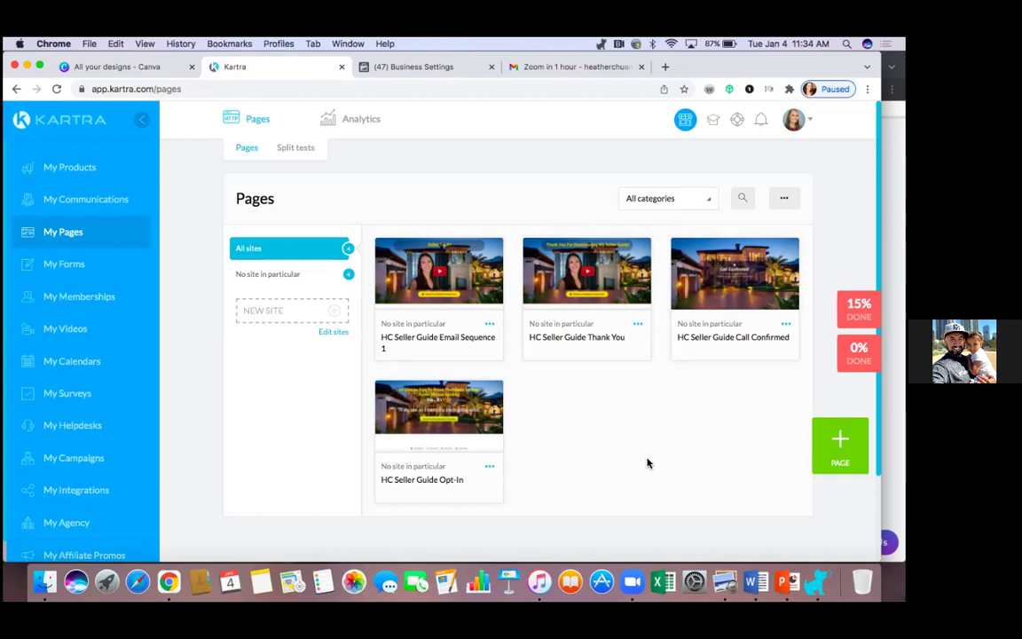
Step: Preview the HC Seller Guide Opt-In page
left_click(446, 412)
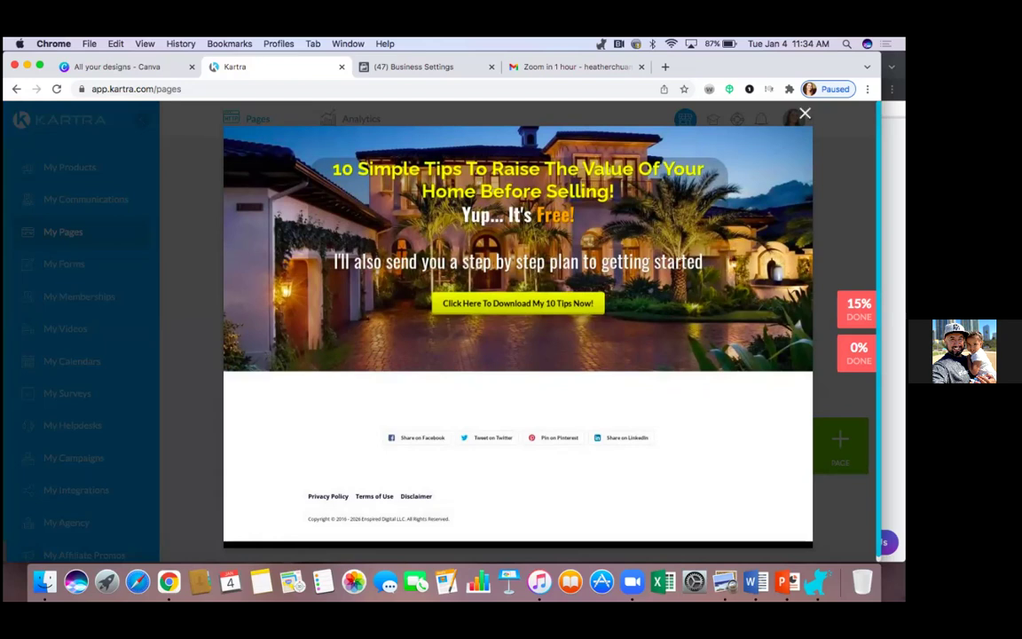
left_click(804, 113)
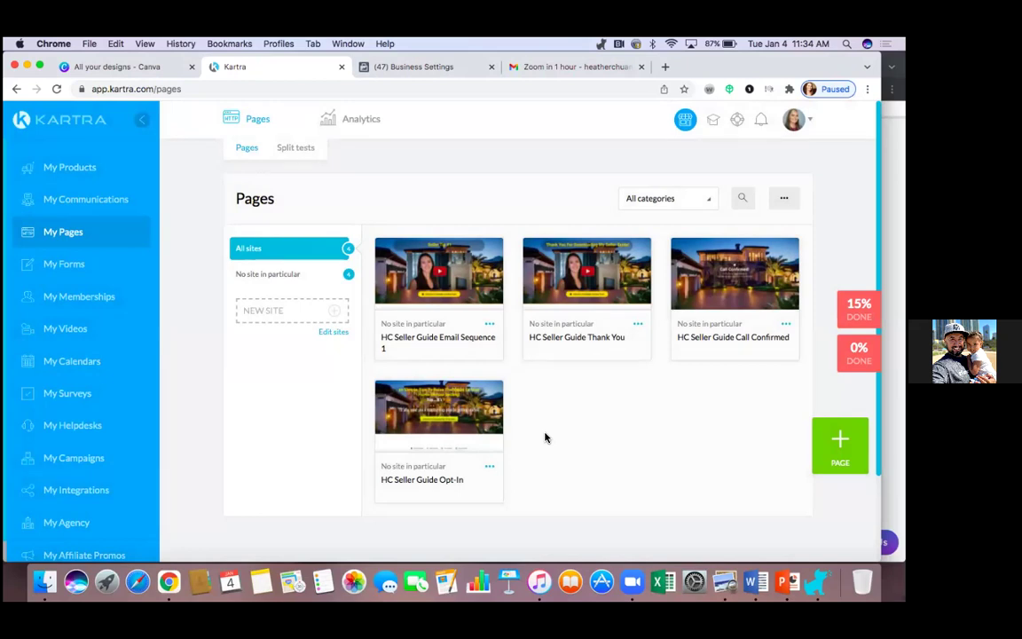
left_click(587, 273)
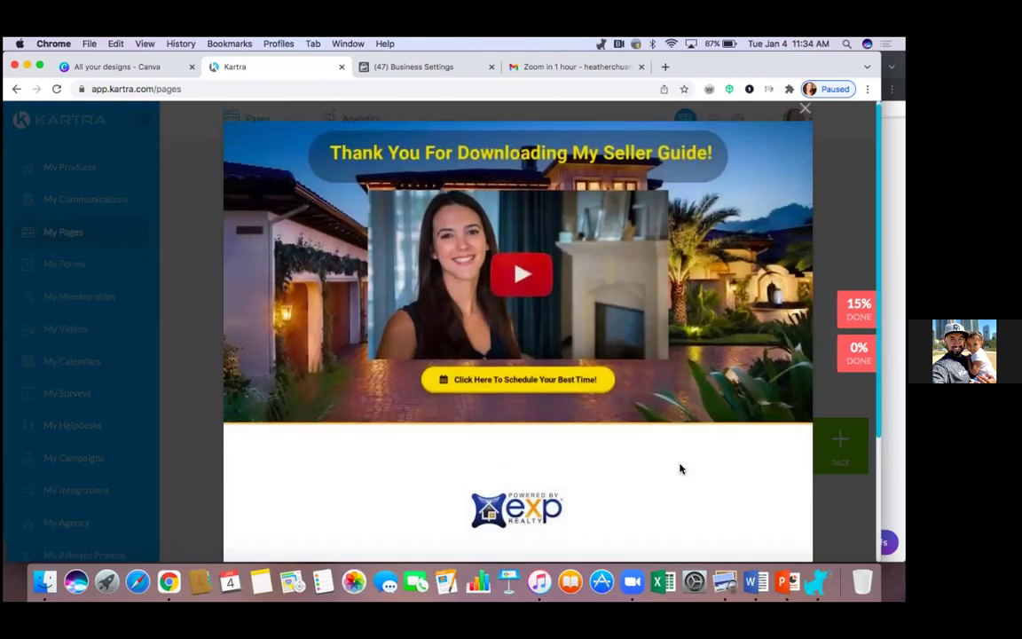
Step: Review the HC Seller Guide Thank You preview, then close it to return to My Pages
scroll(681, 468, "down", 3)
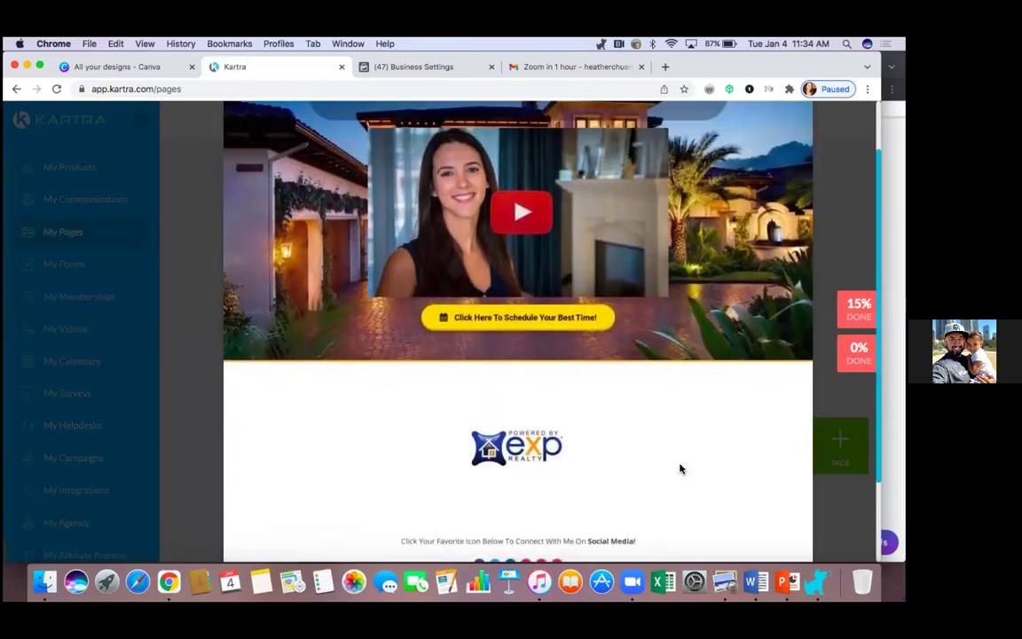
scroll(680, 468, "up", 3)
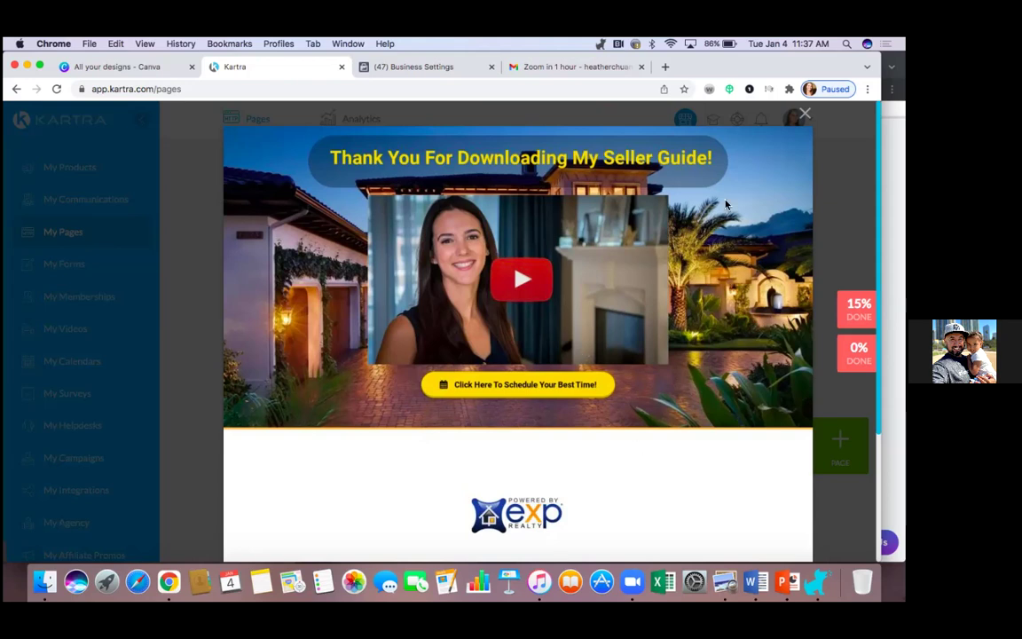
scroll(717, 348, "down", 3)
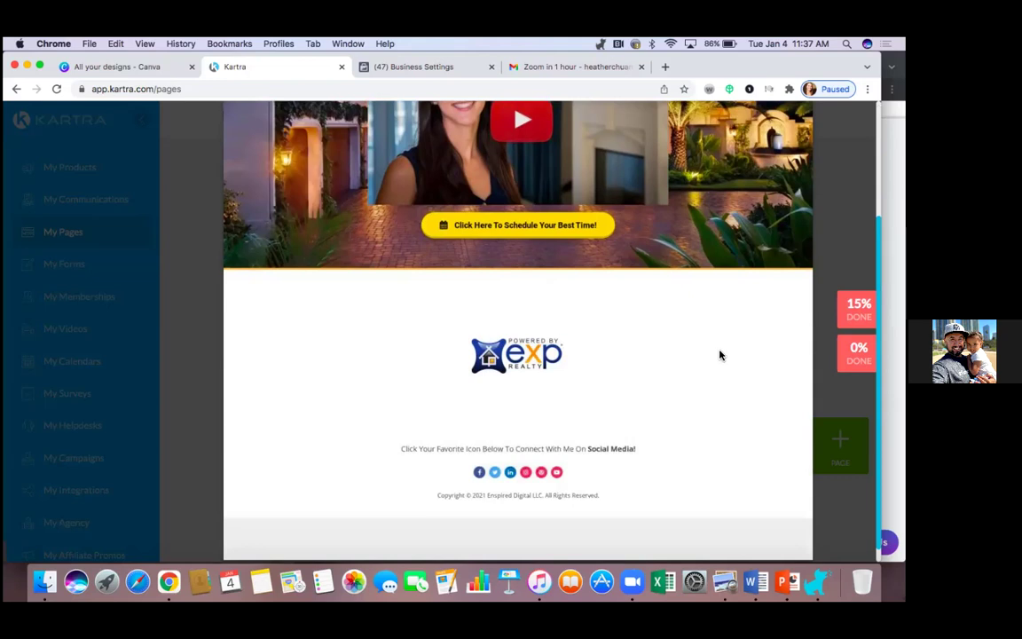
scroll(719, 355, "up", 3)
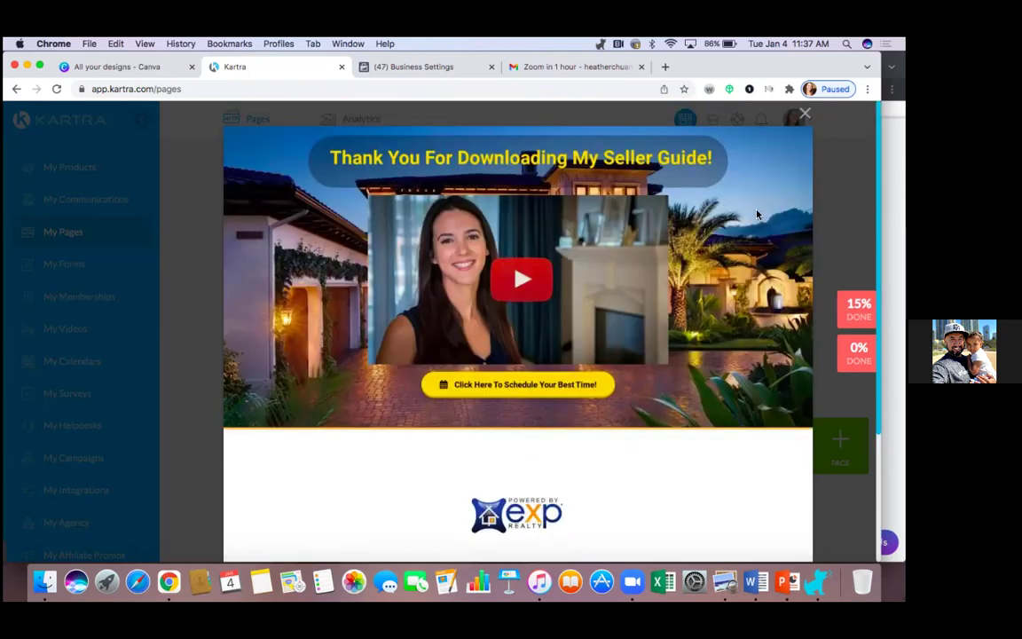
left_click(805, 112)
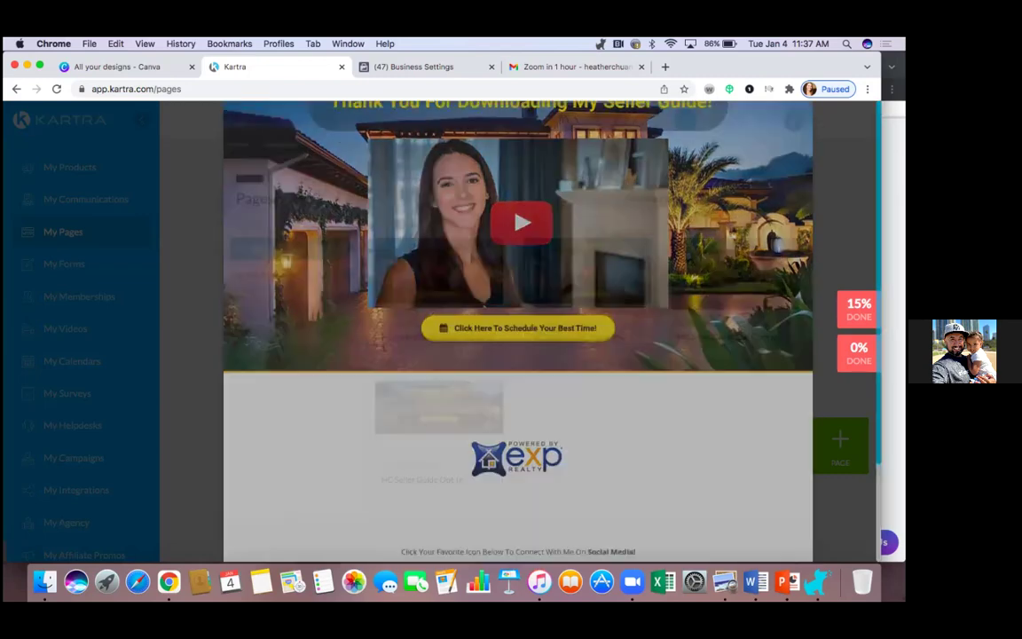
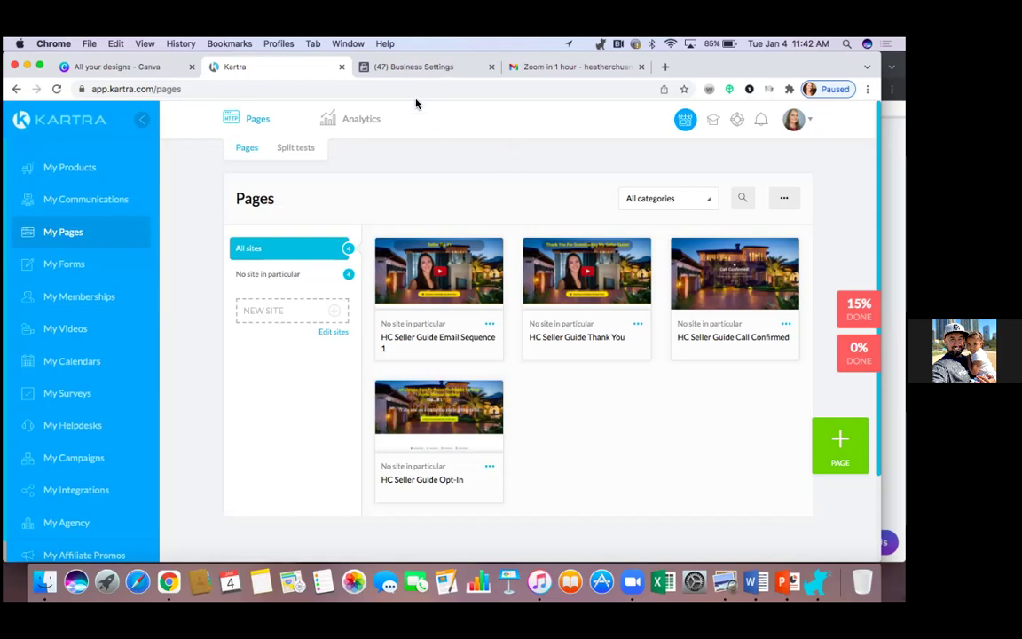
Step: Open the profile avatar's account menu above the four HC Seller Guide pages
scroll(495, 176, "down", 3)
scroll(495, 177, "up", 3)
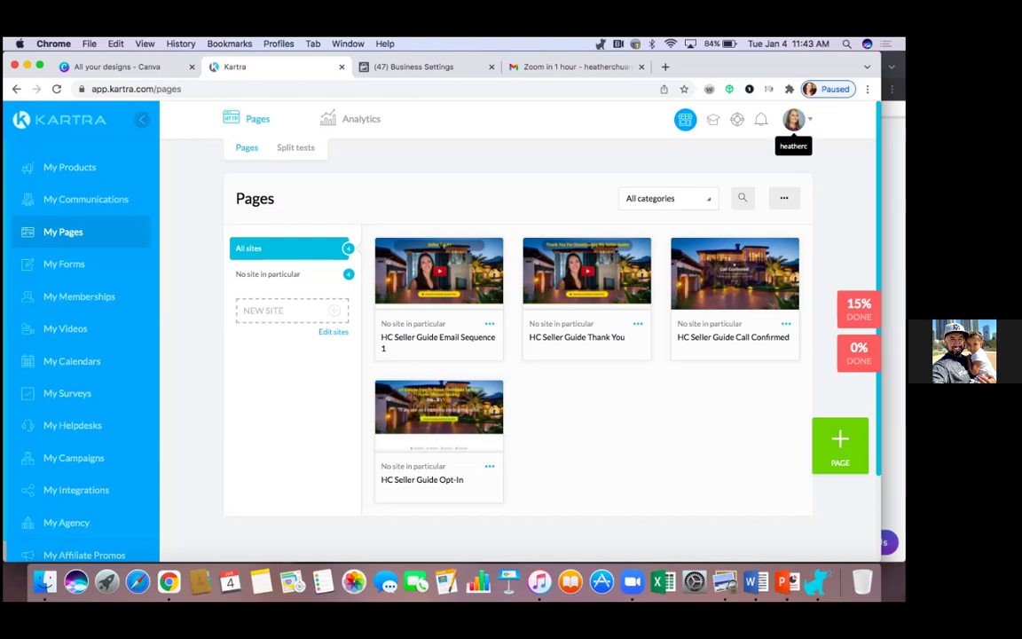
left_click(794, 119)
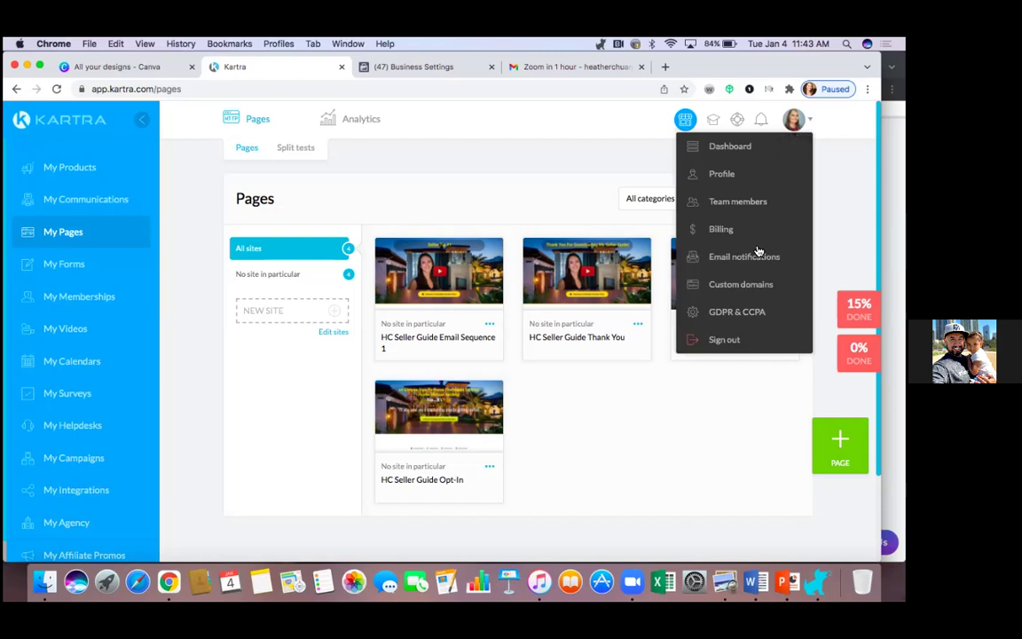
left_click(755, 283)
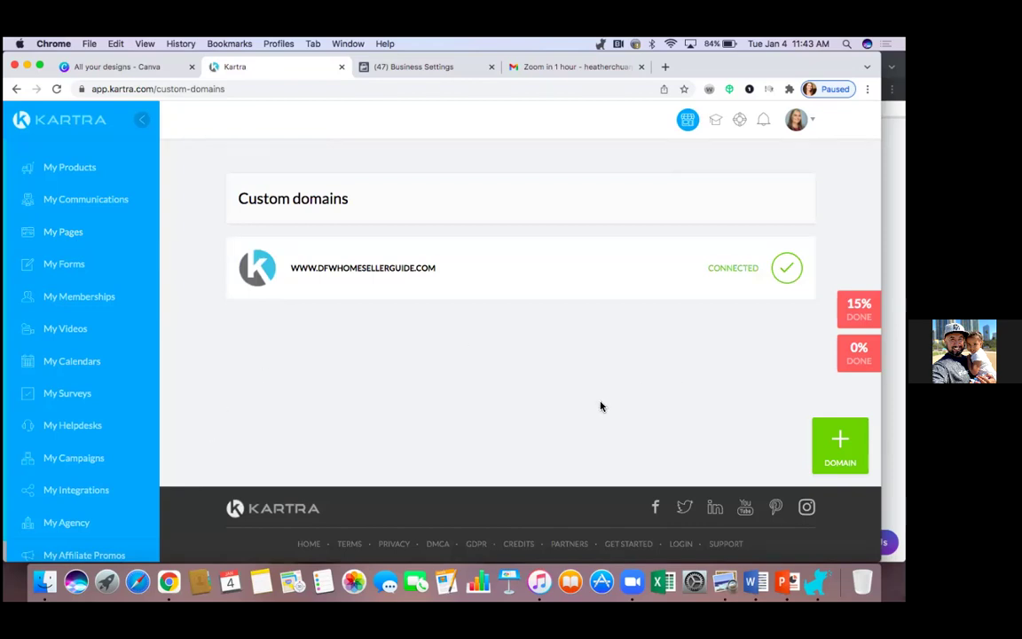
left_click(68, 237)
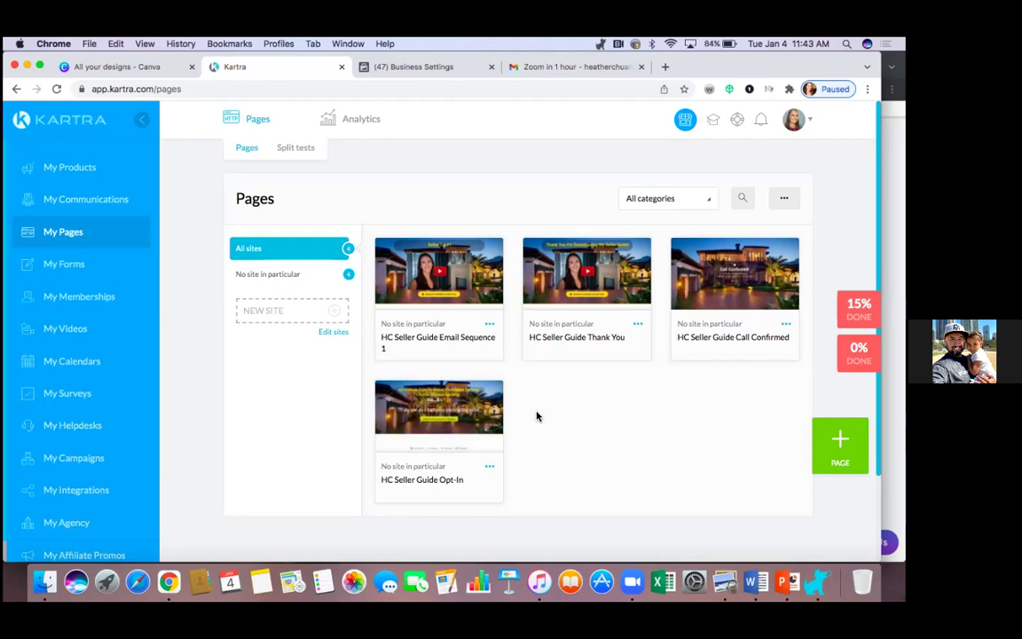
scroll(538, 413, "down", 1)
scroll(536, 414, "up", 1)
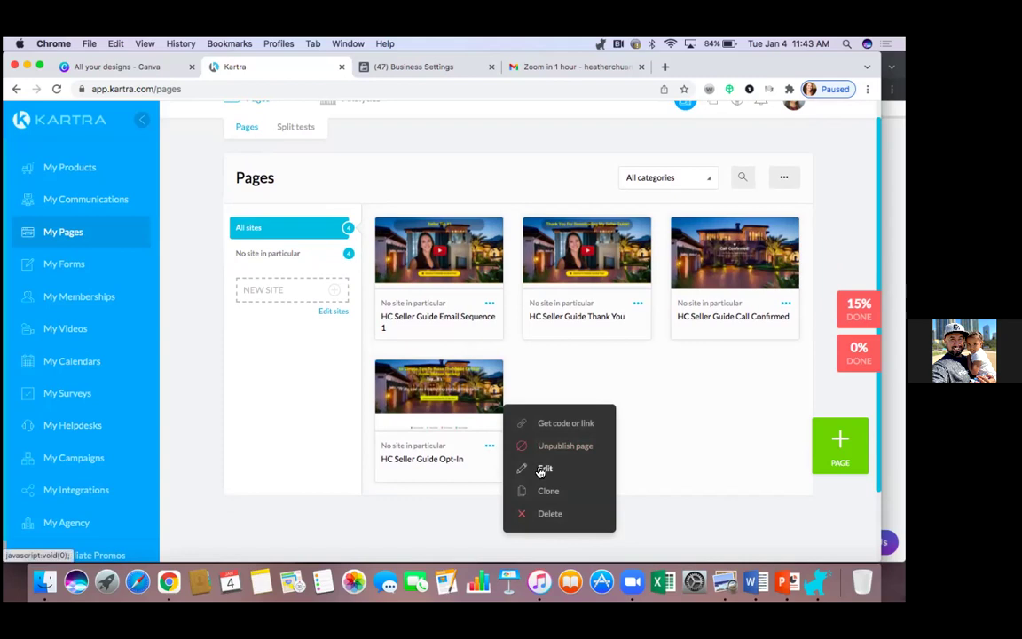
Step: Move the Opt-In page link to dfwhomesellerguide.com with slug downloadnow and save it
right_click(565, 427)
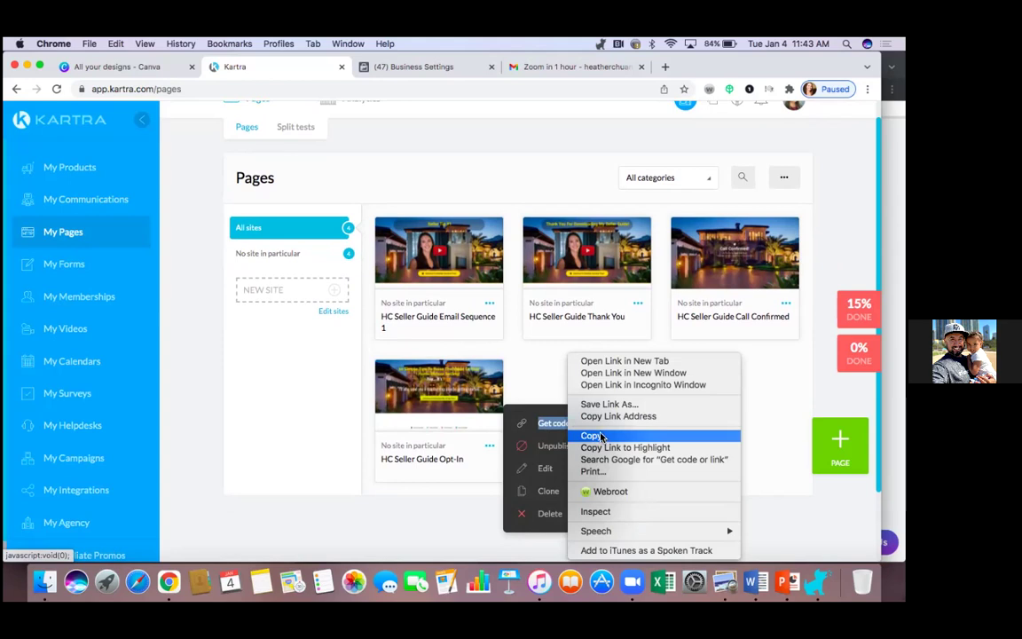
left_click(537, 423)
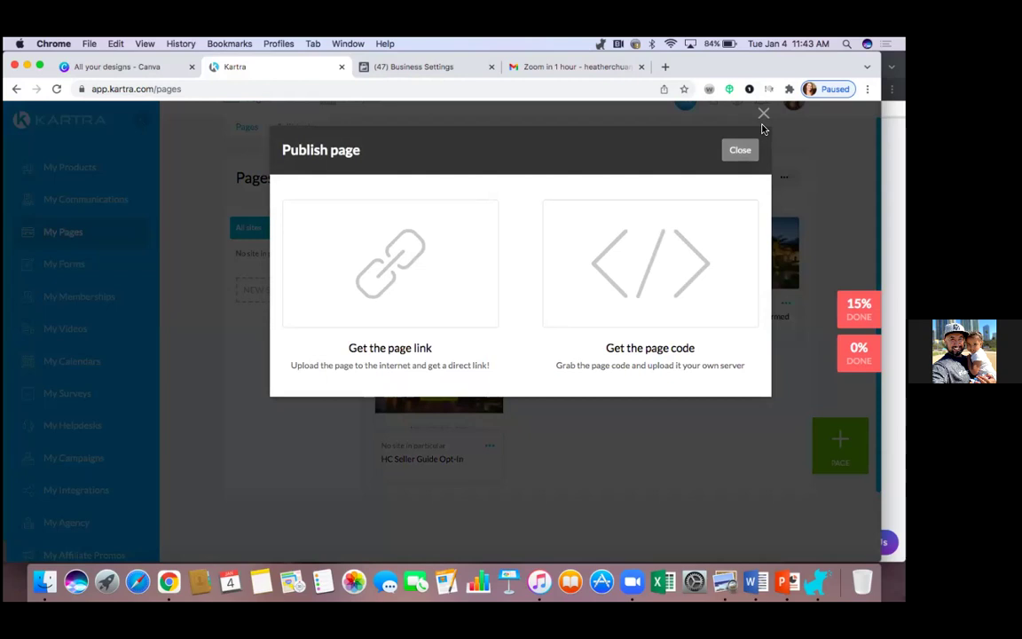
left_click(446, 263)
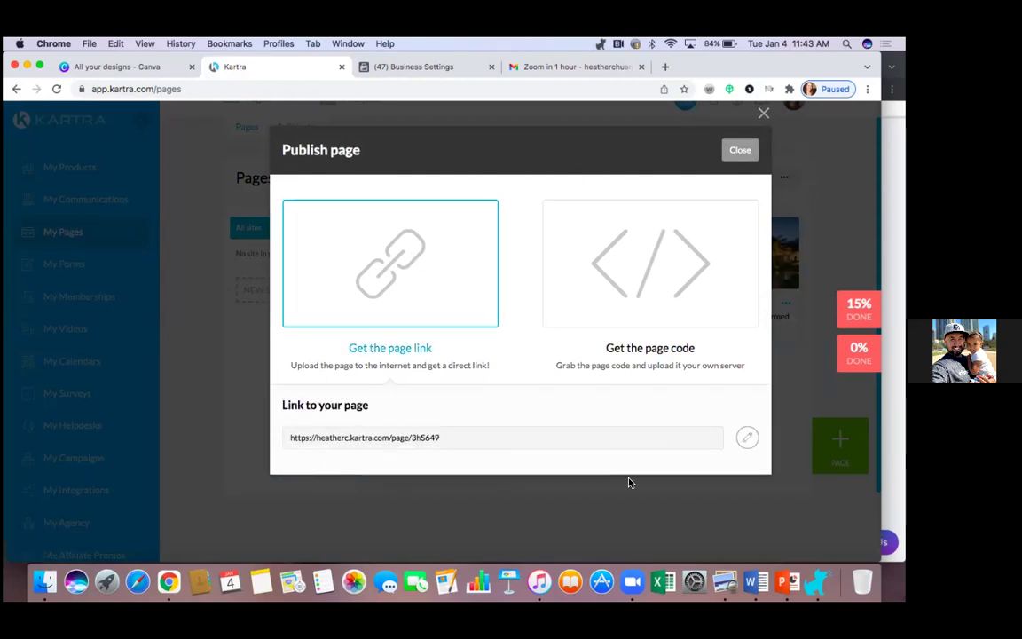
left_click(746, 437)
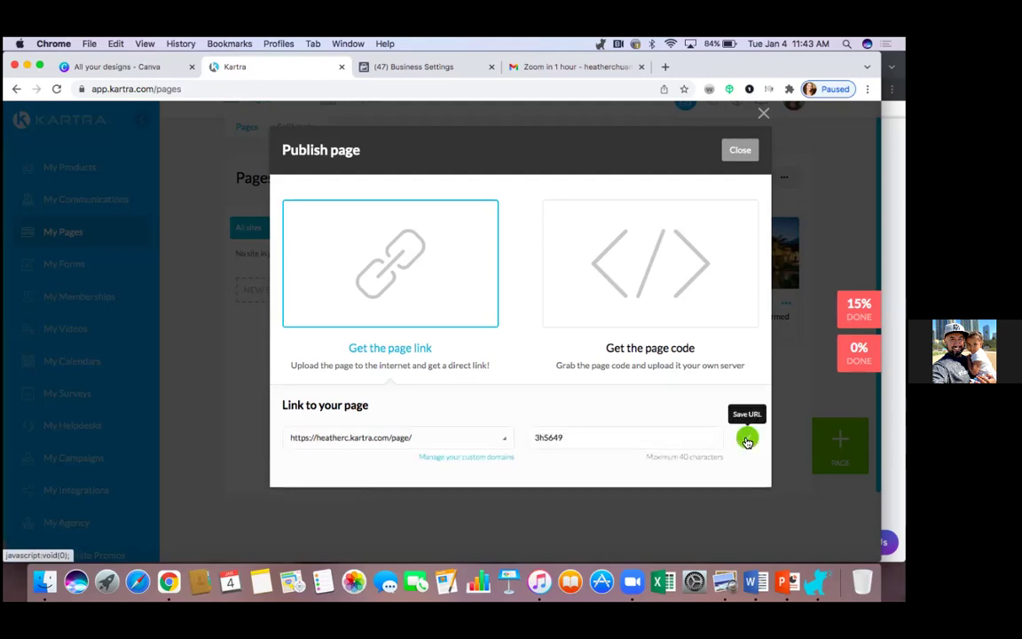
left_click(502, 439)
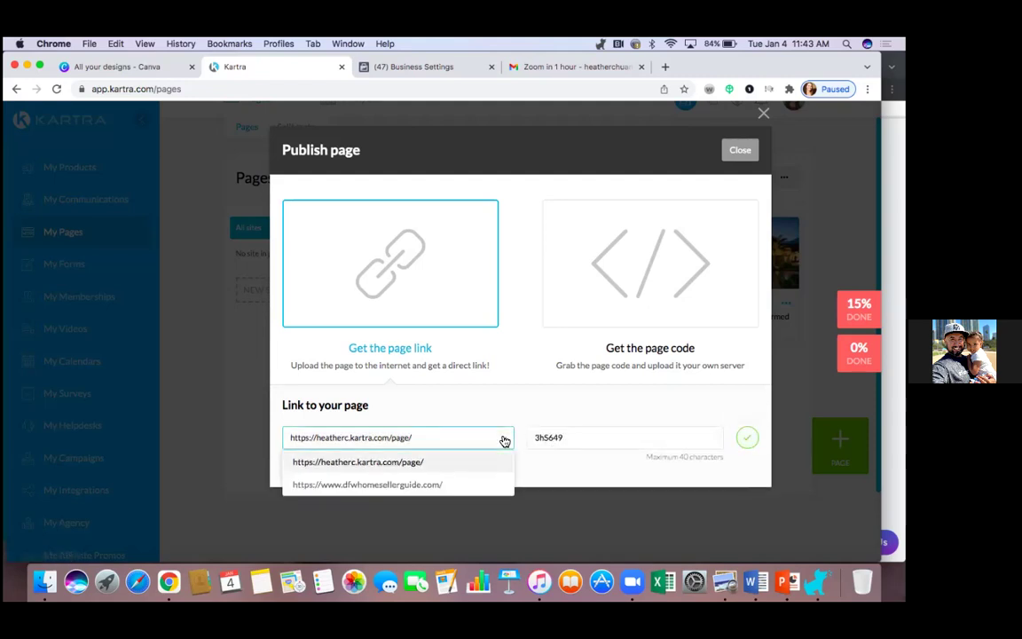
left_click(435, 488)
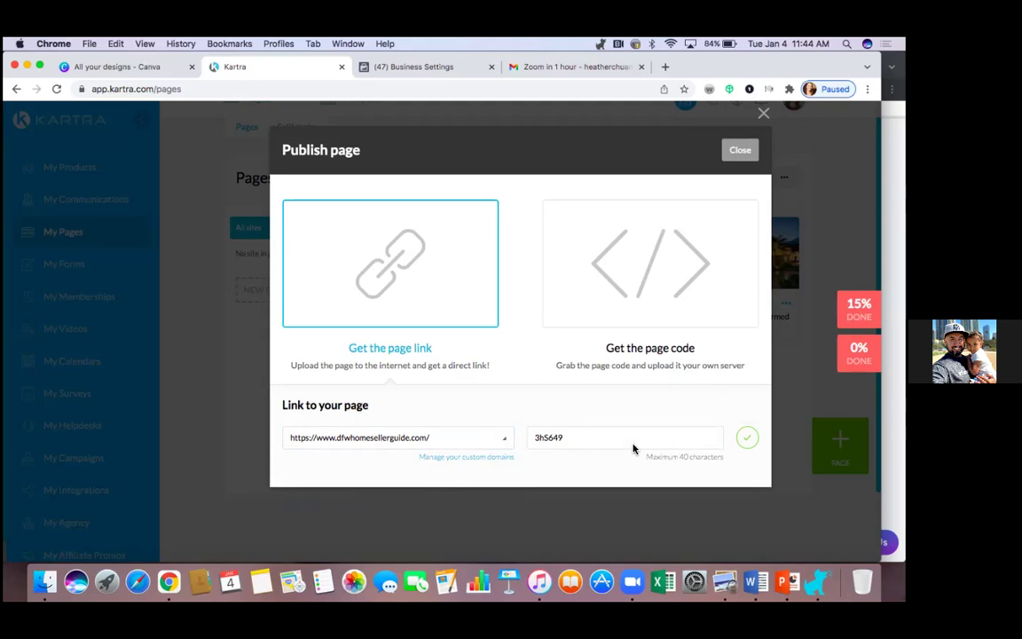
left_click(577, 435)
key("BackSpace")
key("BackSpace")
key("BackSpace")
key("BackSpace")
key("BackSpace")
key("BackSpace")
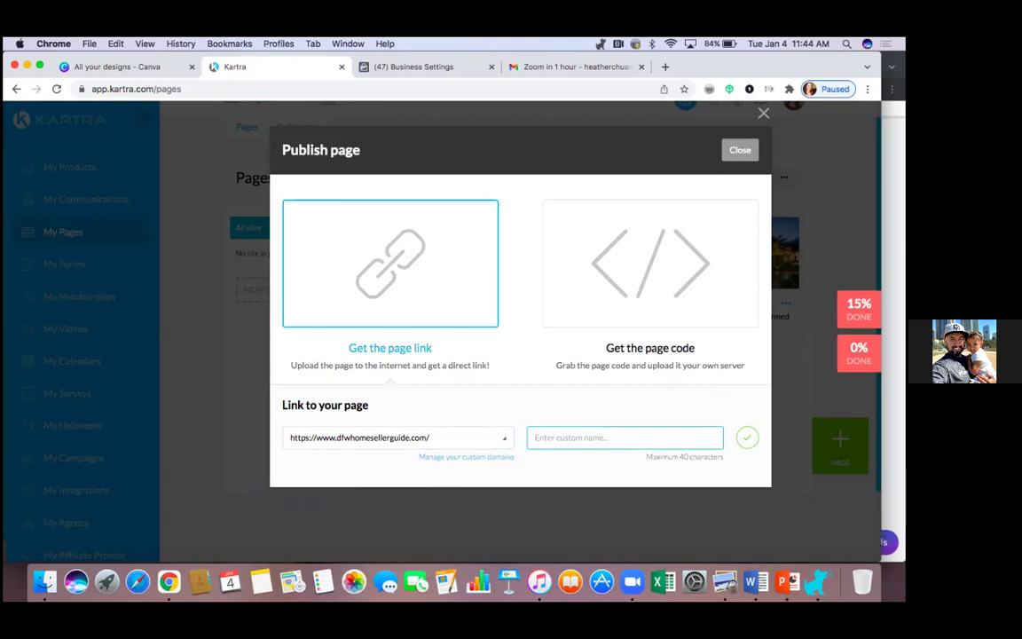
type("downloadnow")
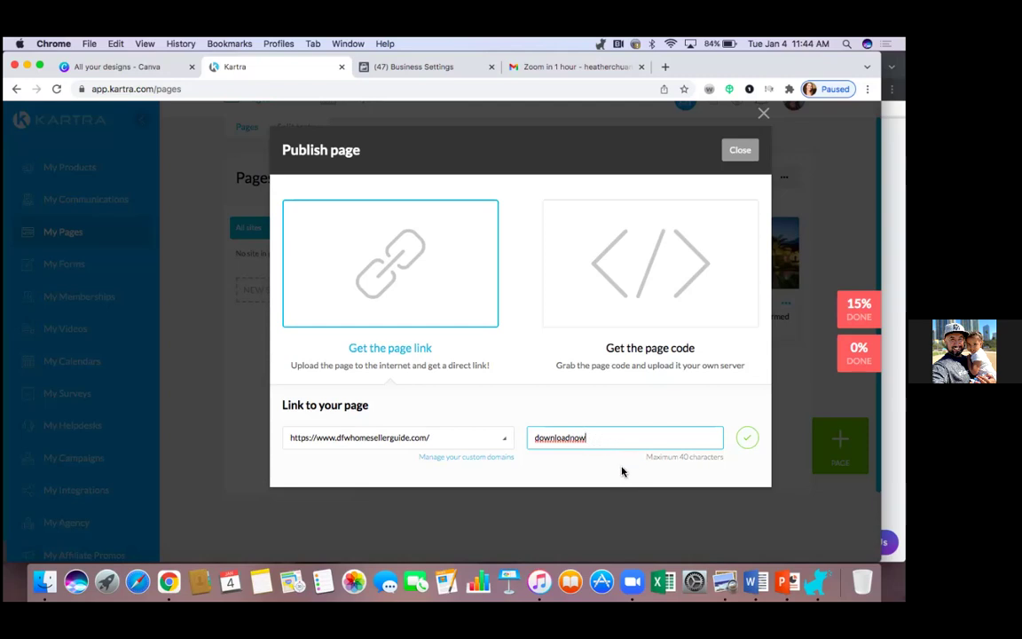
left_click(751, 439)
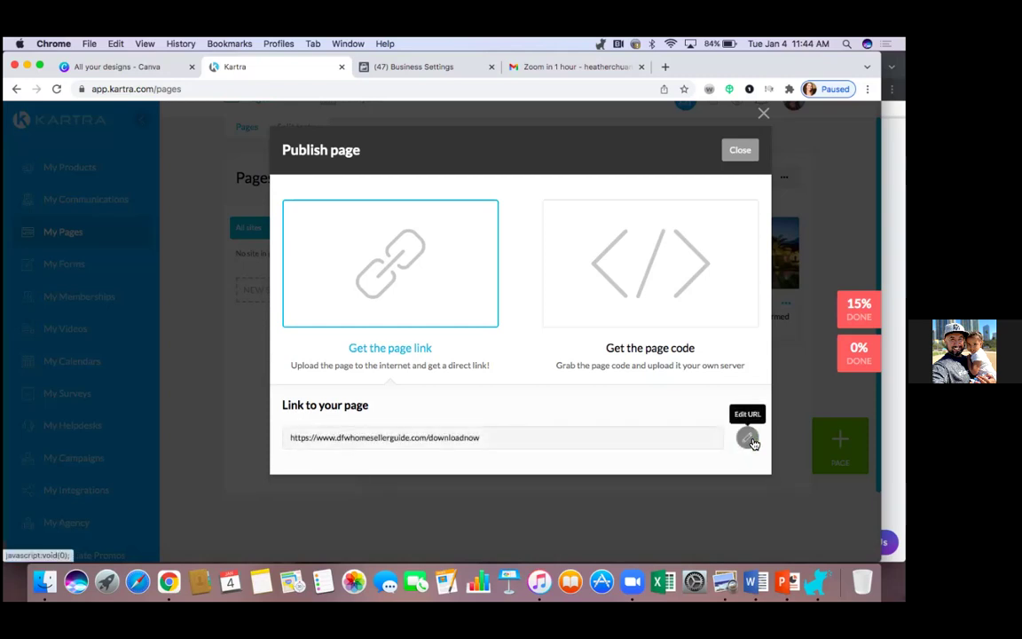
double_click(440, 438)
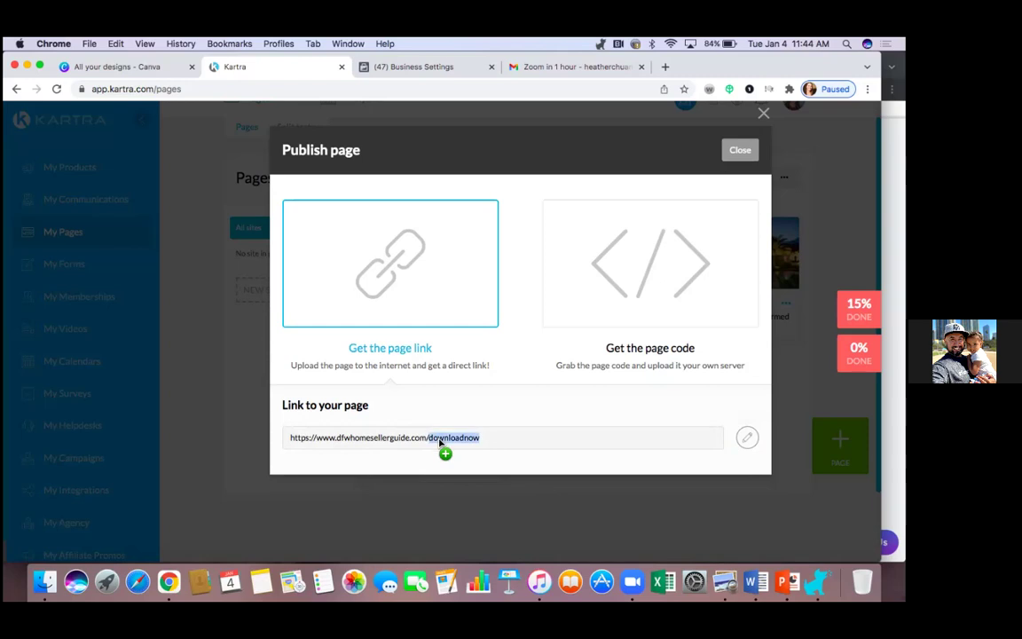
triple_click(440, 437)
right_click(440, 437)
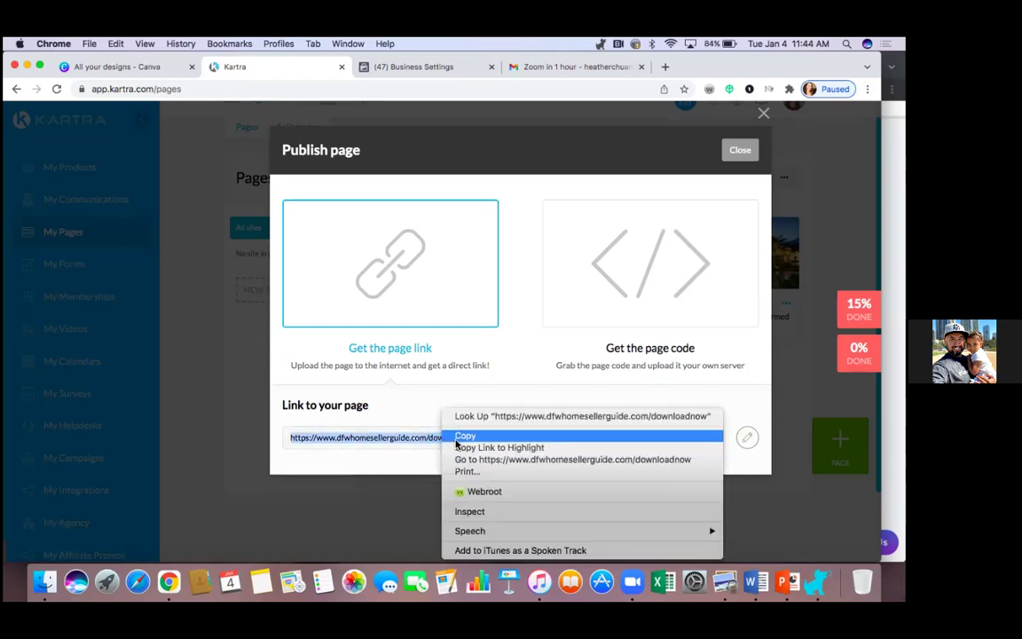
left_click(410, 396)
left_click(664, 67)
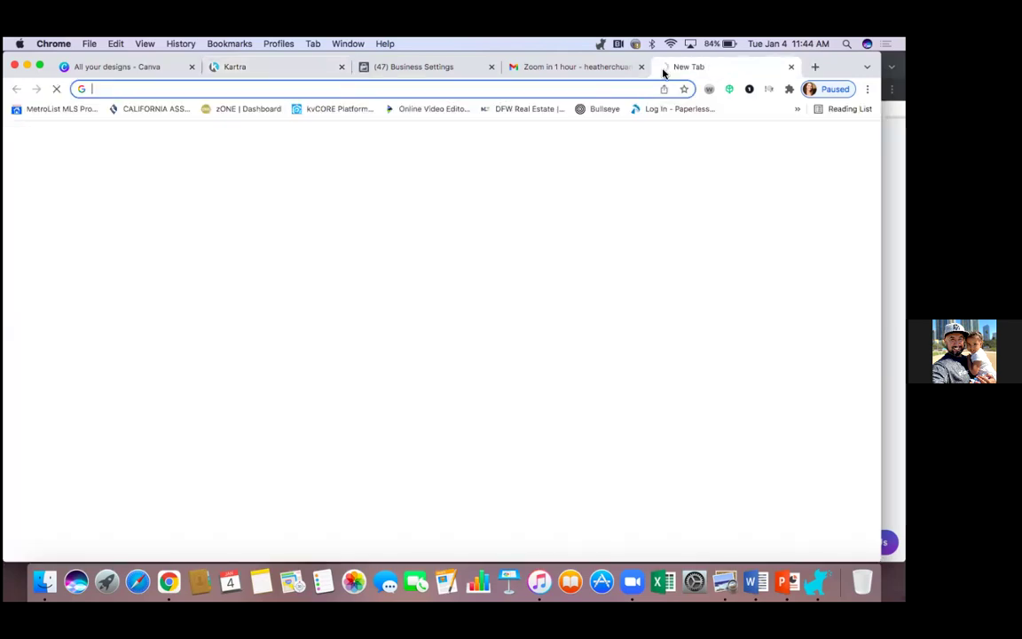
Step: Load the copied downloadnow URL, scroll through the live landing page, then close that tab
right_click(115, 91)
left_click(151, 158)
key("Return")
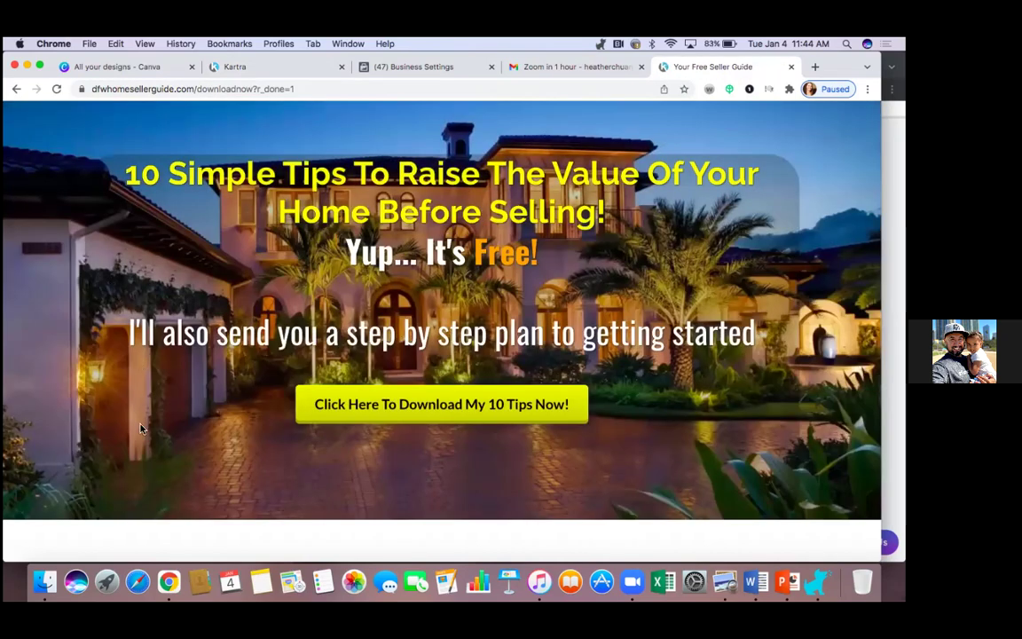
scroll(140, 429, "down", 5)
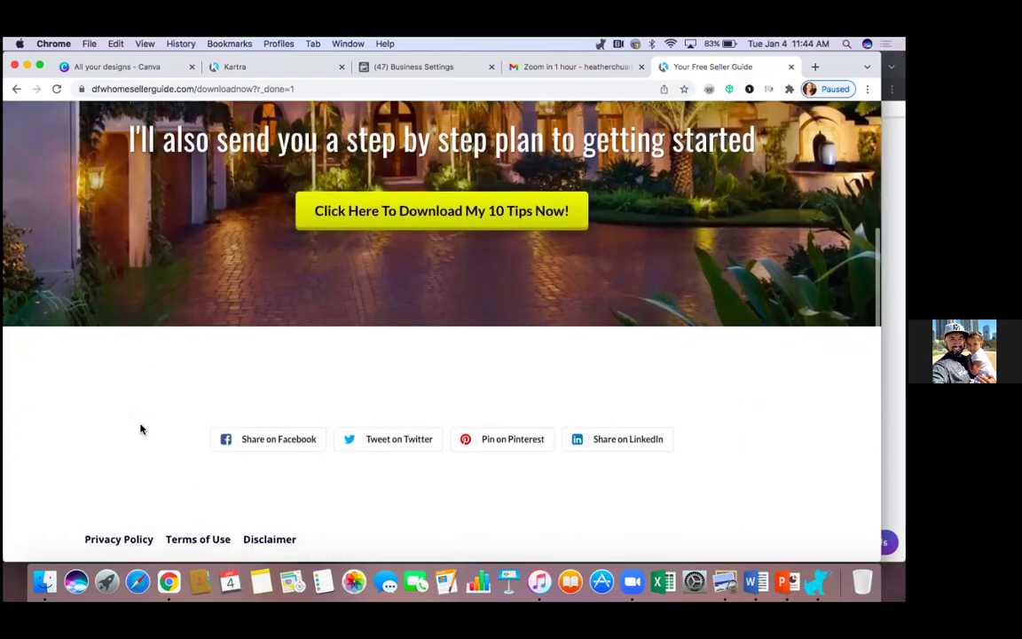
scroll(141, 429, "up", 4)
scroll(140, 428, "up", 2)
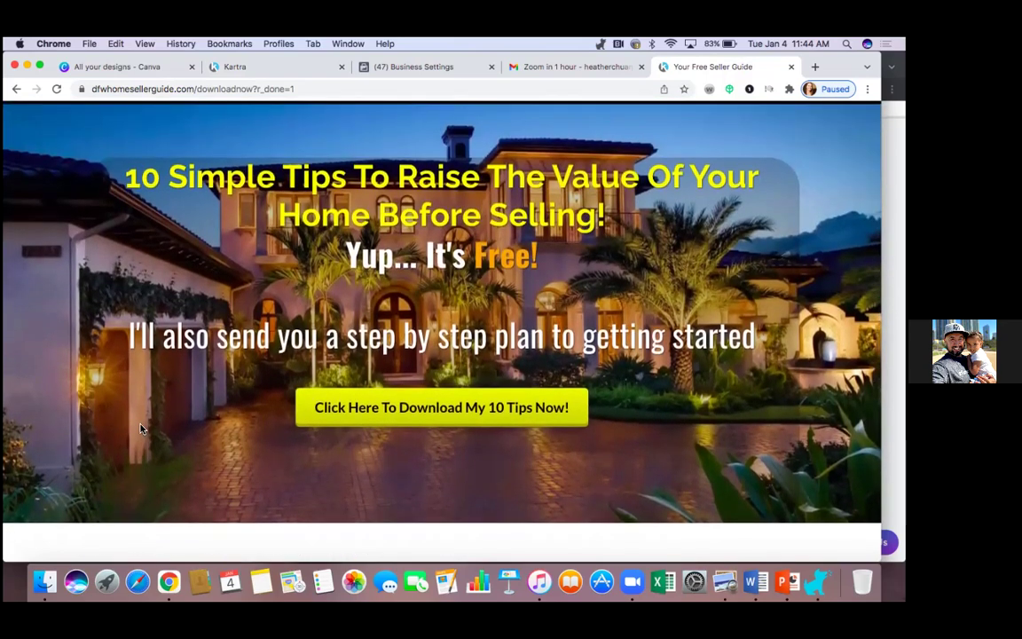
scroll(140, 428, "down", 5)
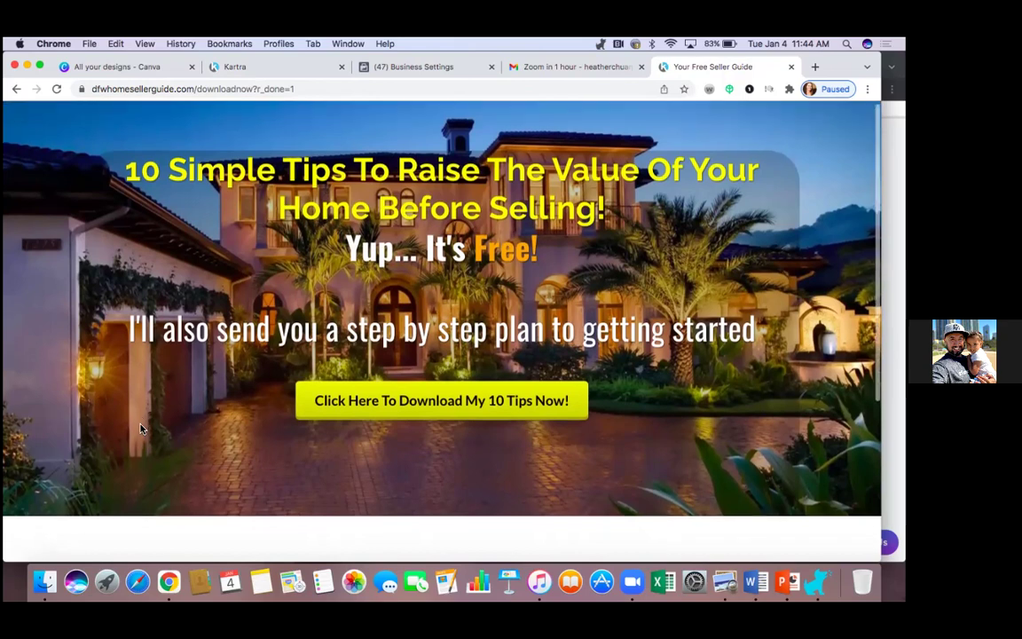
scroll(140, 428, "up", 5)
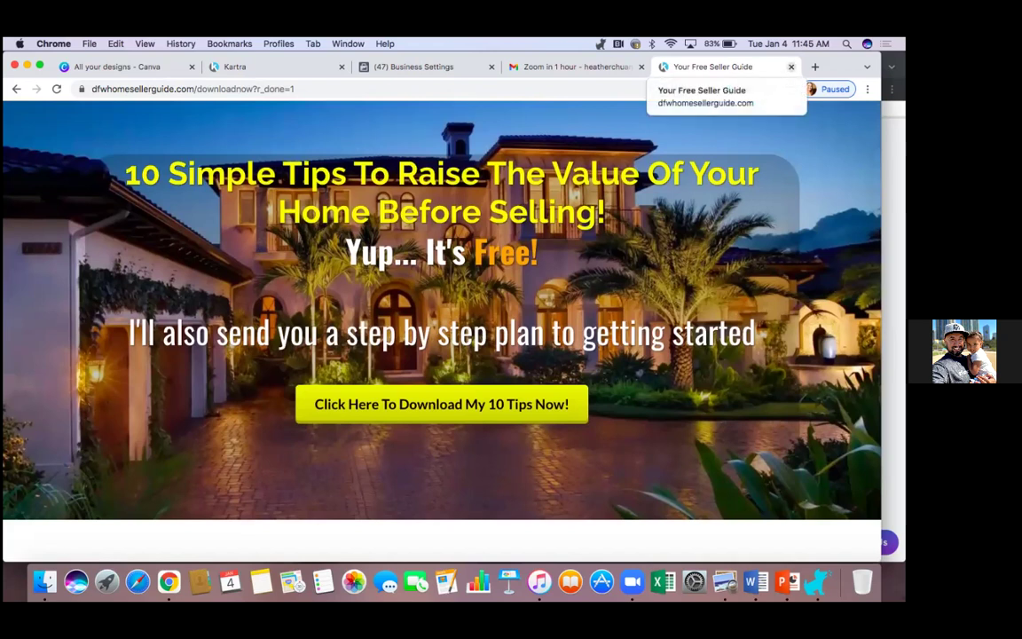
key("super+w")
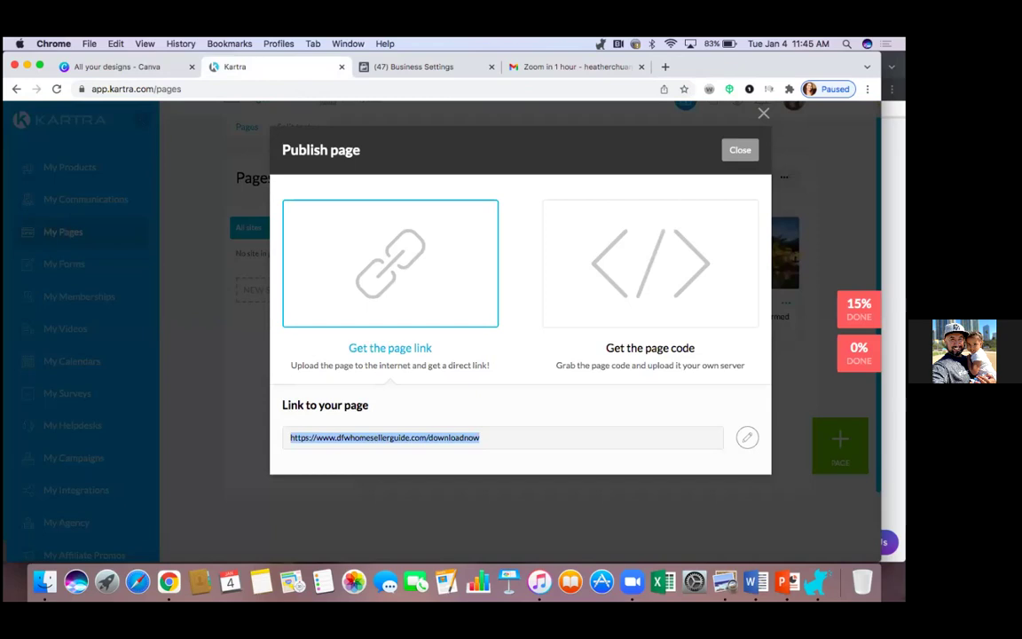
Step: Bring GoDaddy forward, widen it, and reload DNS Management down to the Forwarding section
key("super+grave")
scroll(518, 213, "up", 4)
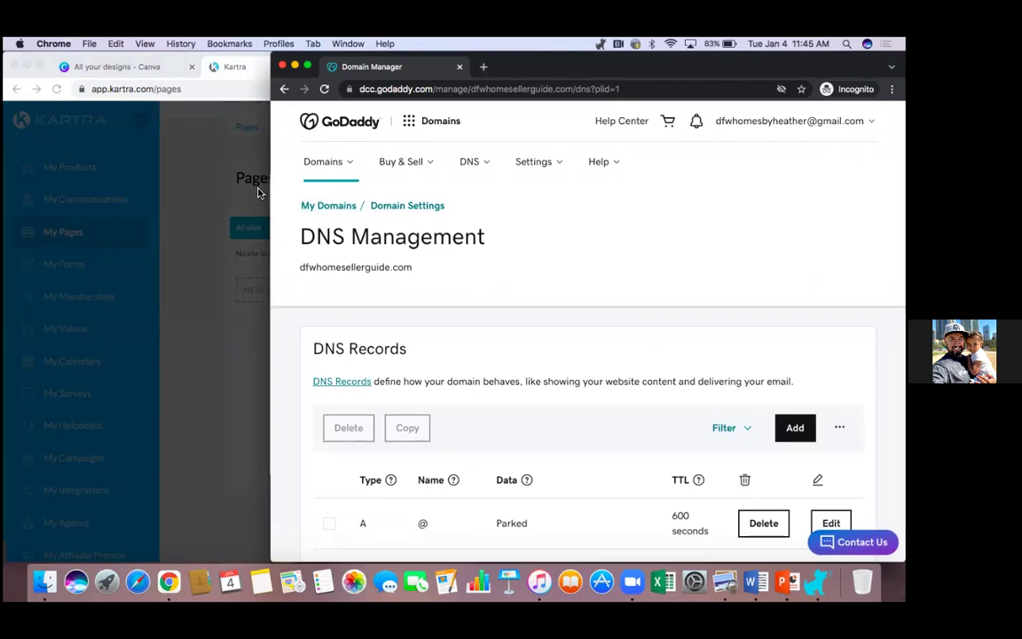
left_click_drag(270, 195, 18, 219)
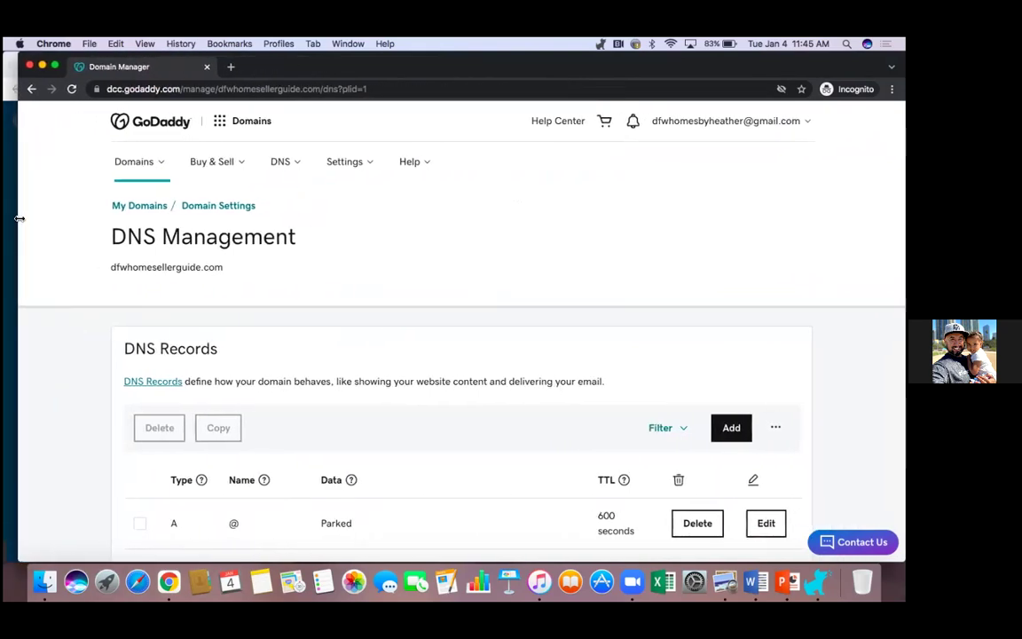
left_click(72, 89)
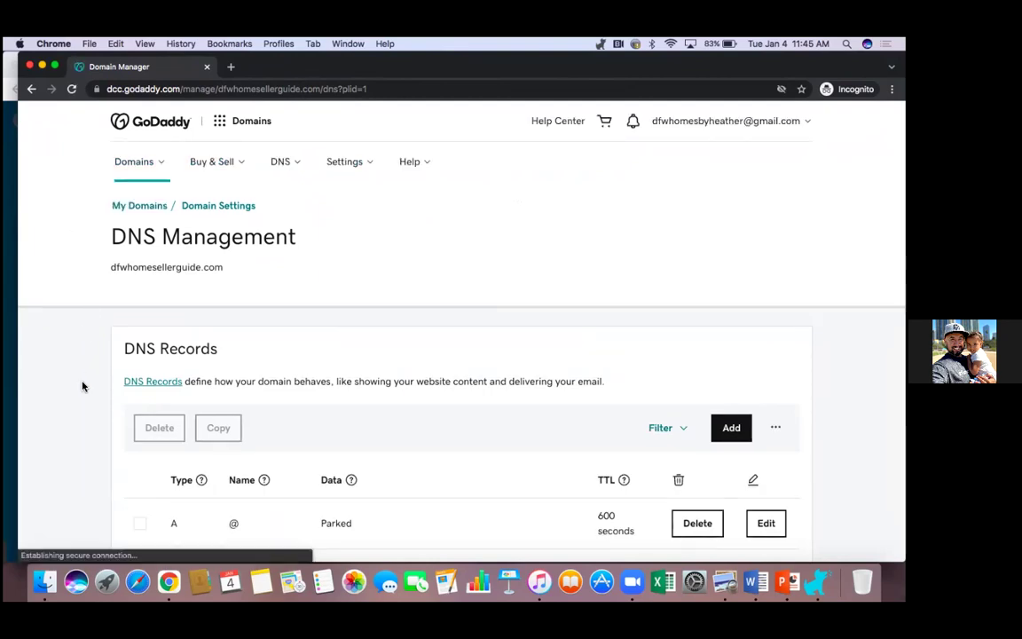
scroll(82, 386, "down", 1)
scroll(83, 385, "down", 8)
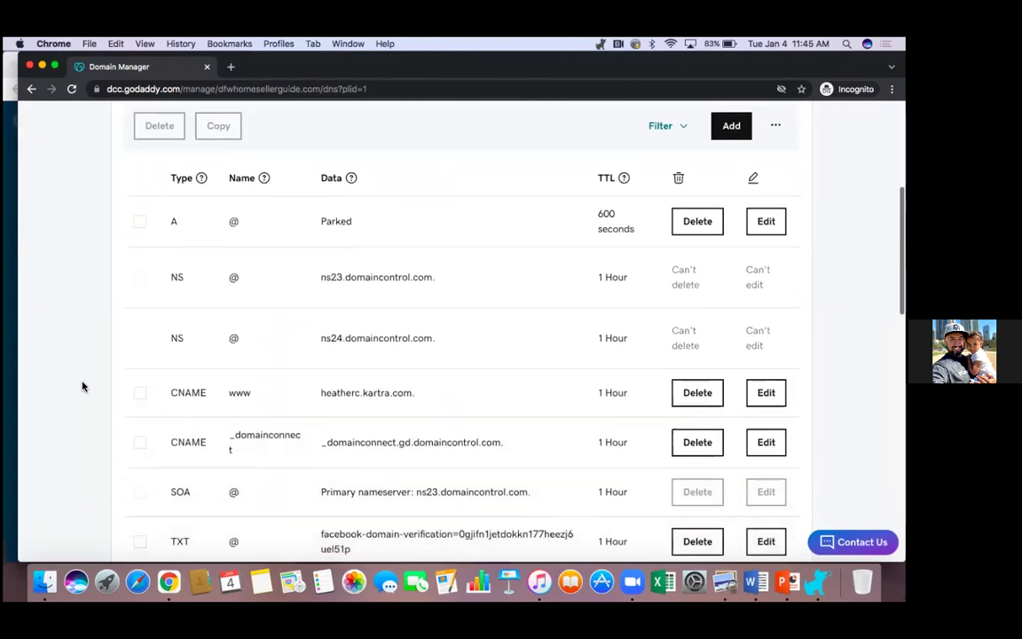
scroll(83, 386, "down", 1)
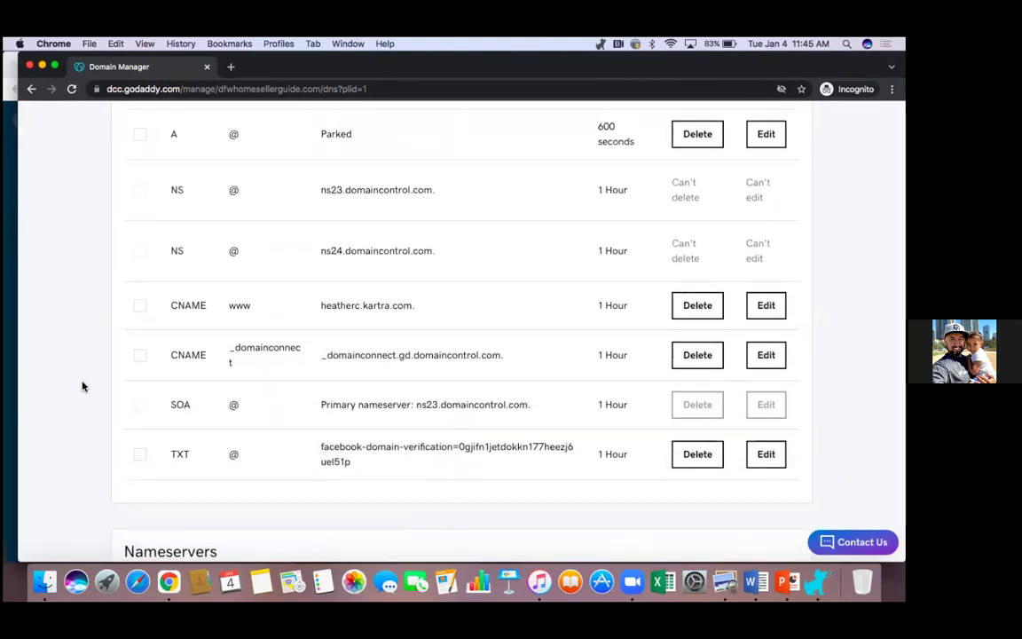
scroll(82, 386, "down", 12)
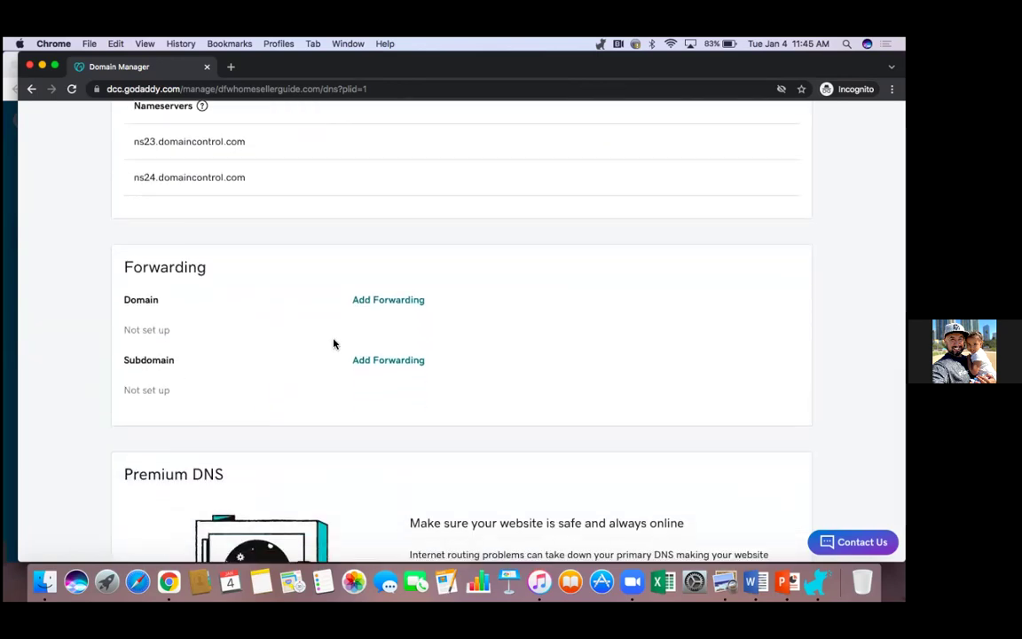
left_click(388, 302)
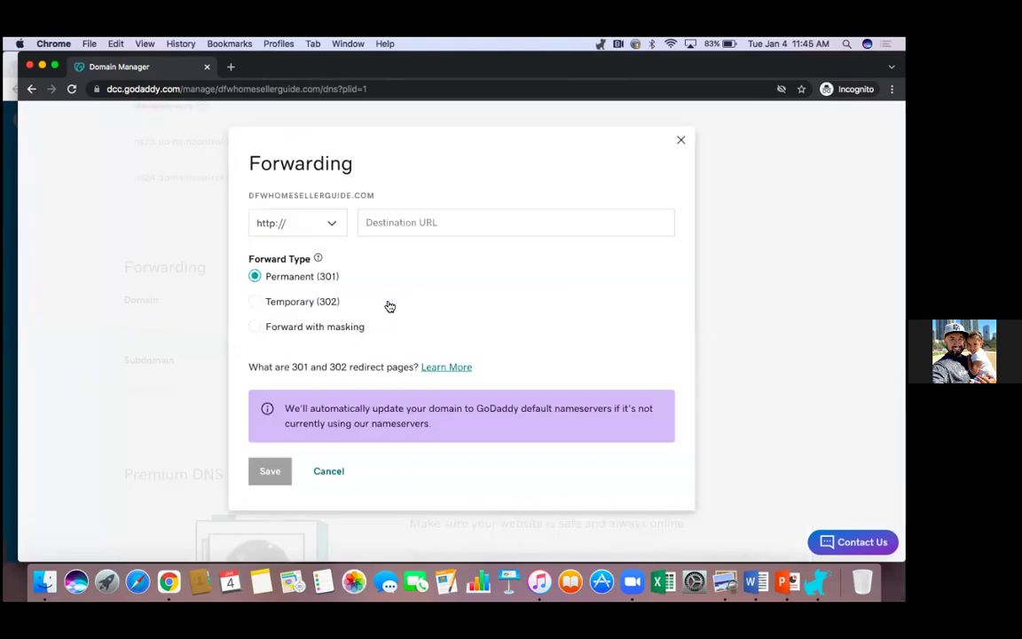
left_click(377, 223)
right_click(375, 224)
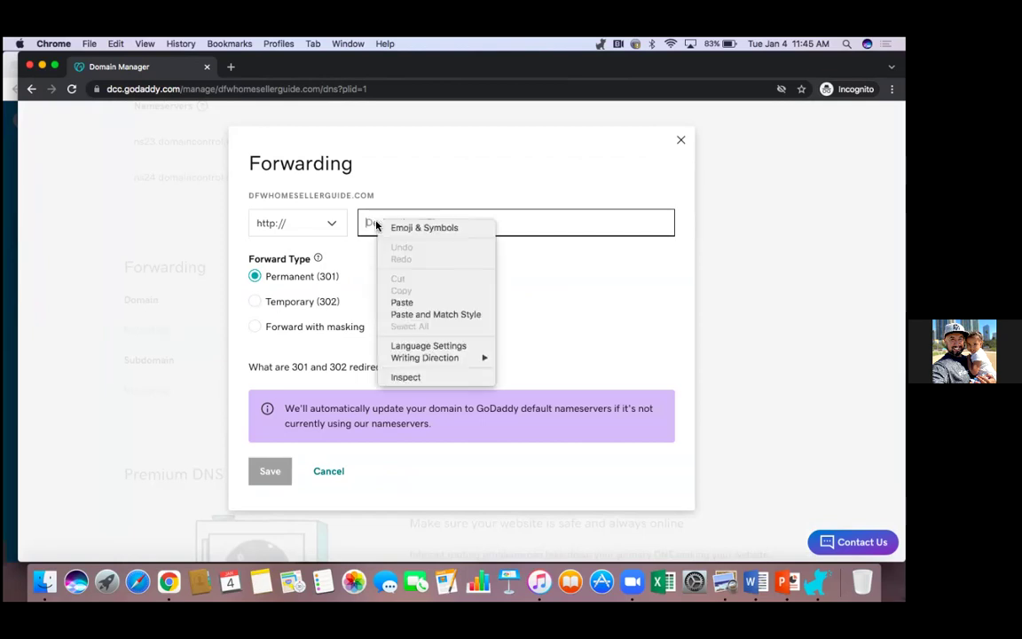
left_click(405, 302)
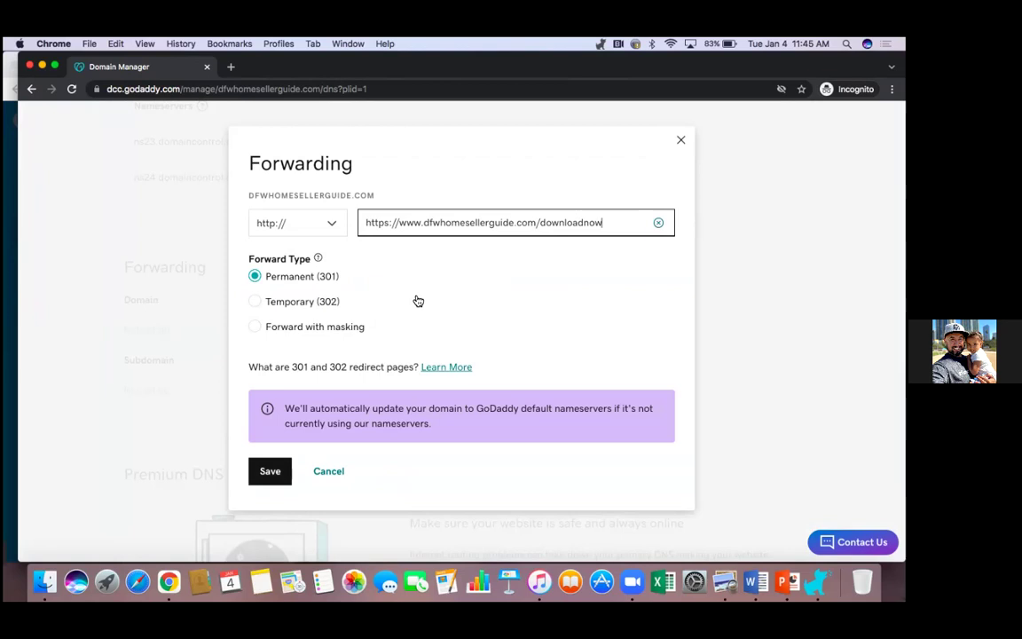
left_click(397, 224)
key("BackSpace")
key("BackSpace")
key("BackSpace")
key("BackSpace")
key("BackSpace")
key("BackSpace")
key("BackSpace")
key("BackSpace")
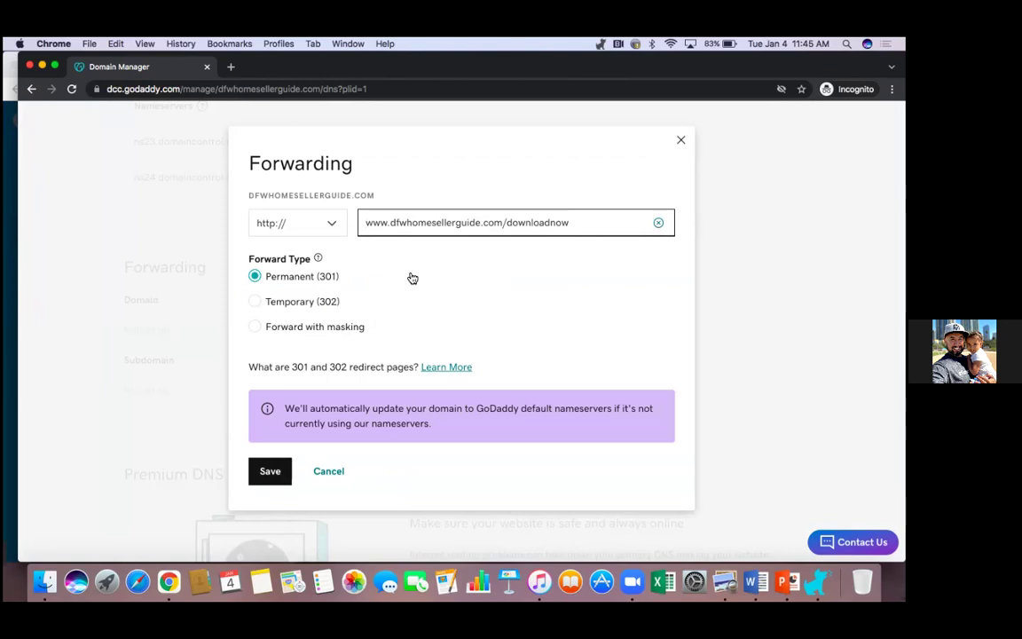
left_click(307, 215)
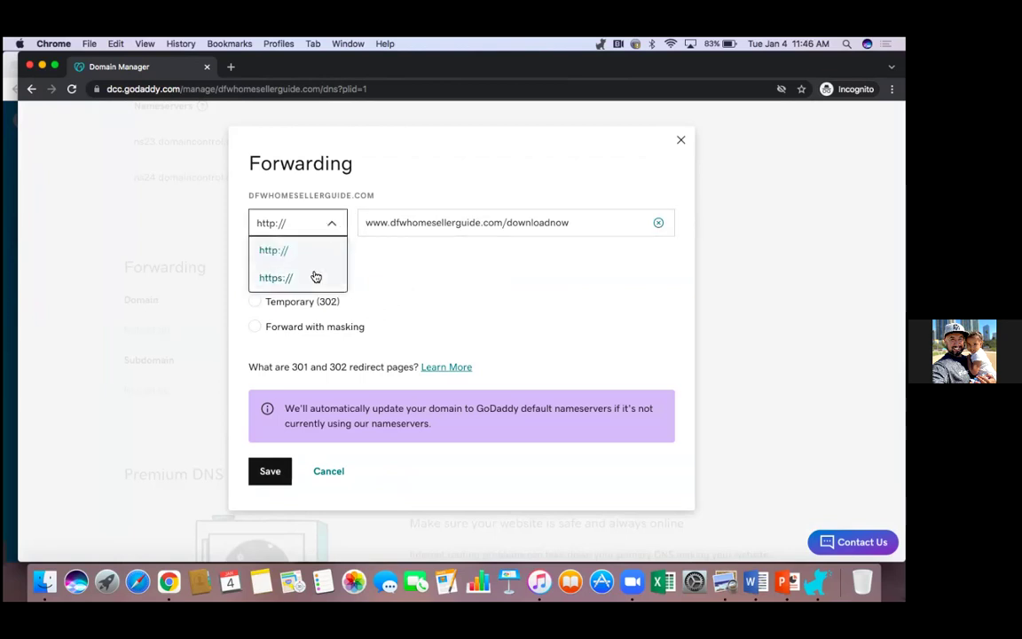
left_click(316, 278)
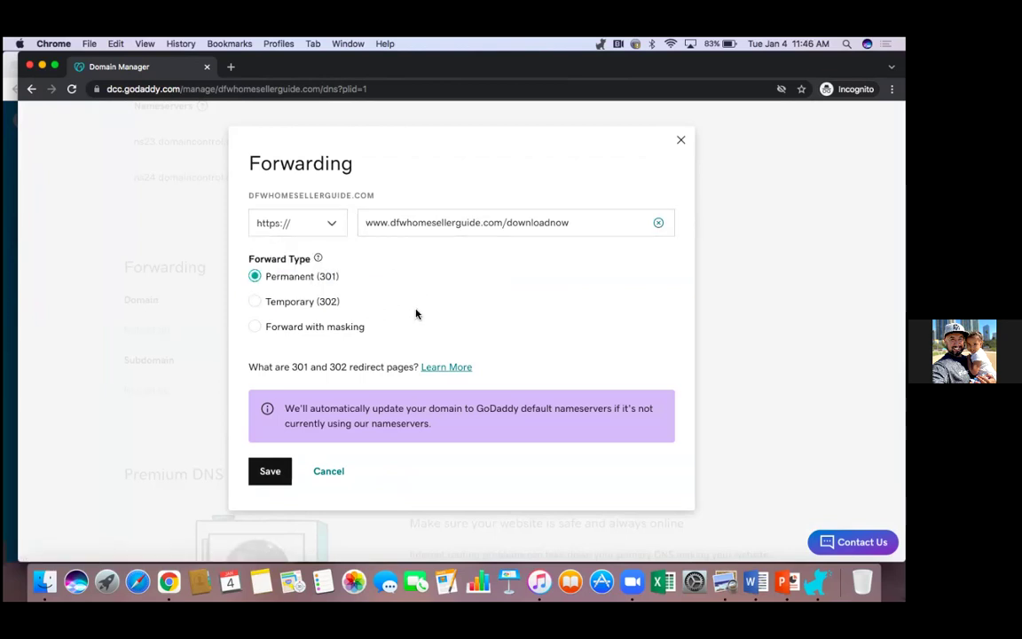
left_click(277, 480)
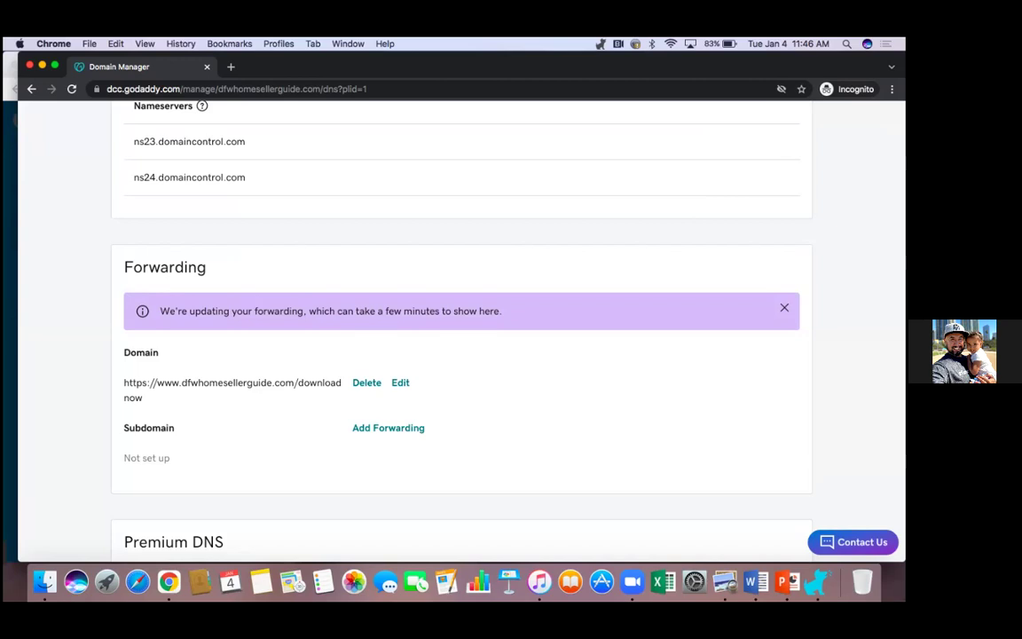
scroll(461, 328, "up", 5)
scroll(461, 329, "down", 5)
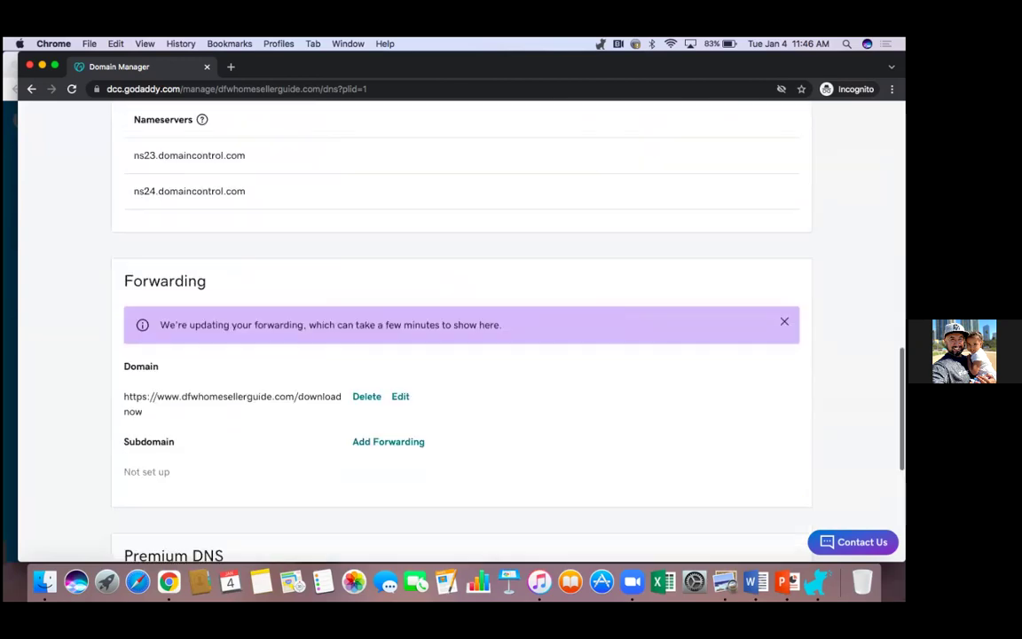
scroll(461, 328, "up", 1)
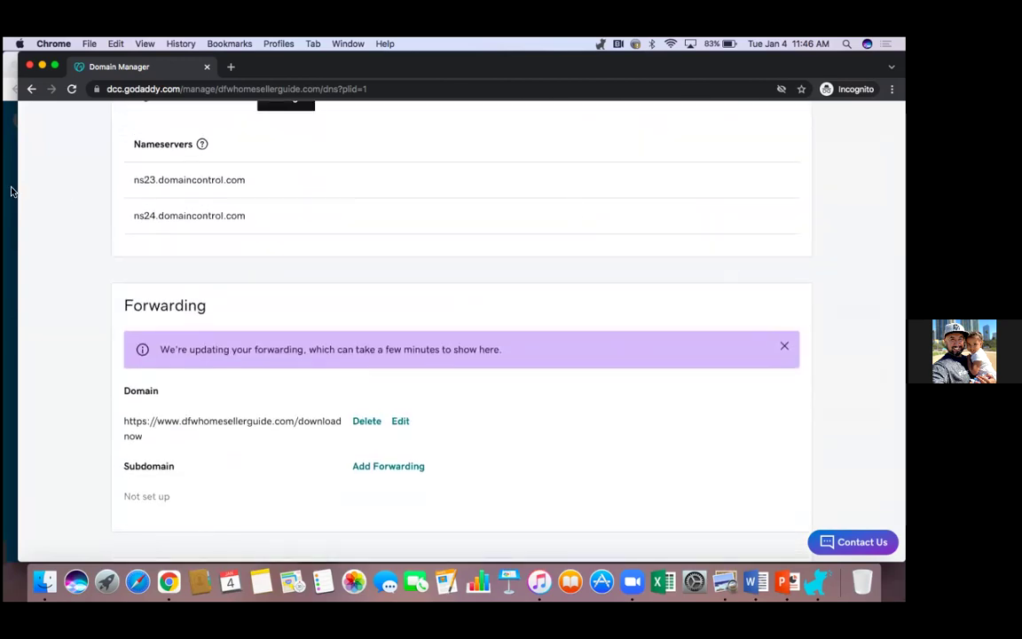
Step: Verify dfwhomesellerguide.com loads the seller guide page, then close Kartra's Publish page dialog
left_click(10, 170)
left_click(665, 67)
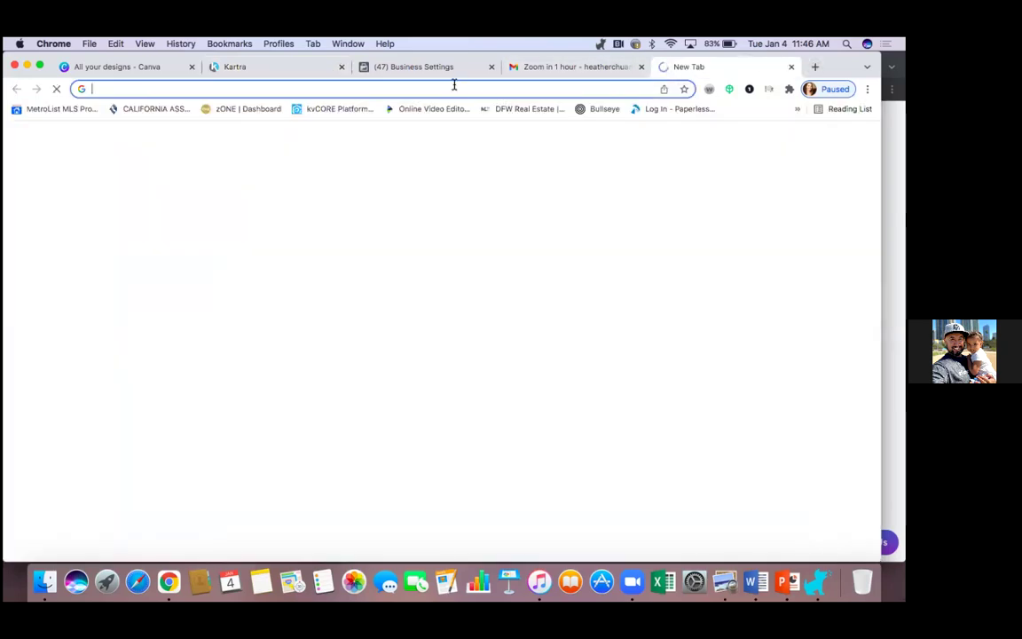
type("dfwhomesell")
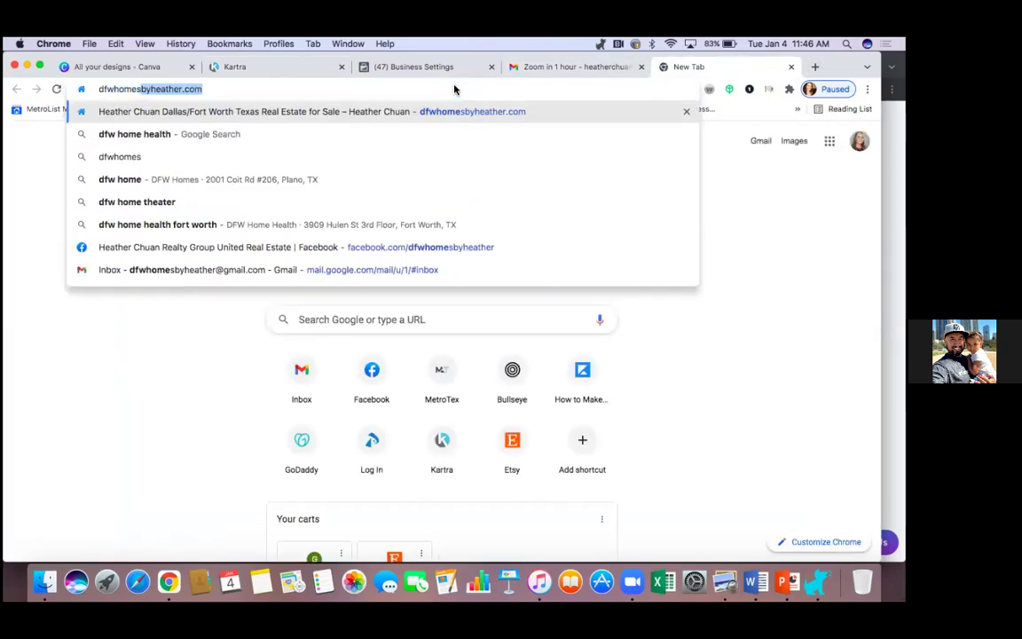
type("erguide")
key("BackSpace")
type("ide.com")
key("Return")
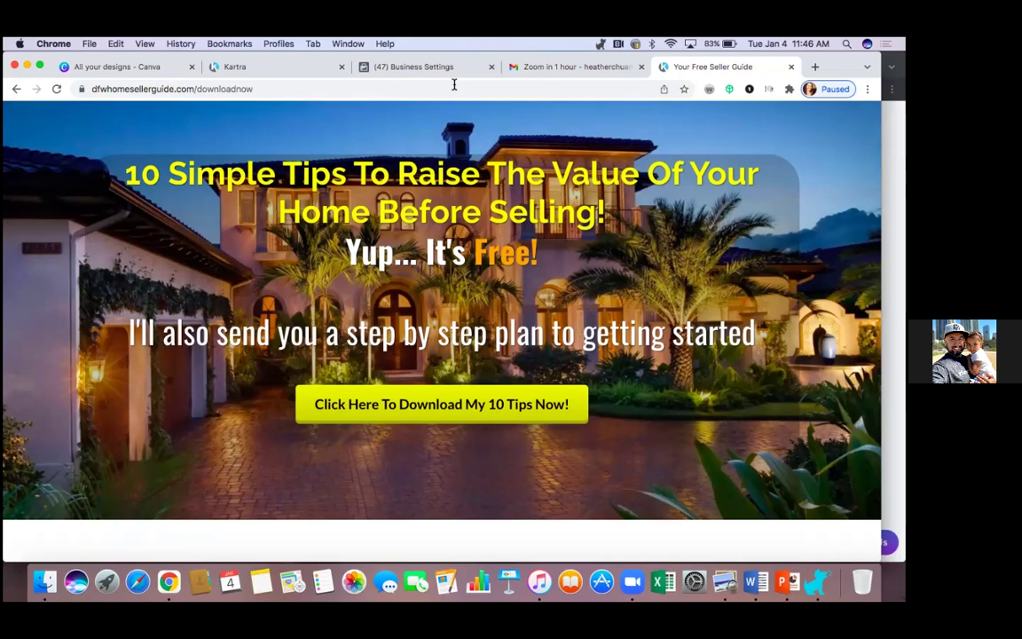
scroll(682, 432, "down", 2)
scroll(682, 432, "down", 5)
scroll(680, 429, "up", 6)
left_click(257, 71)
left_click(743, 152)
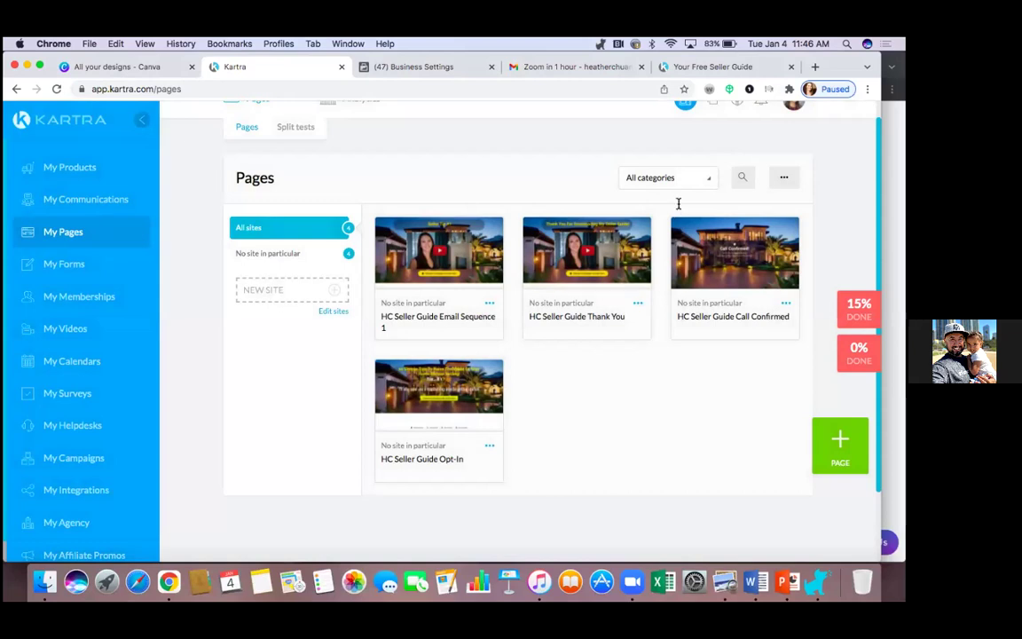
Step: Open the Call Confirmed page's link dialog and copy its current URL
mouse_move(466, 418)
mouse_move(672, 255)
left_click(785, 303)
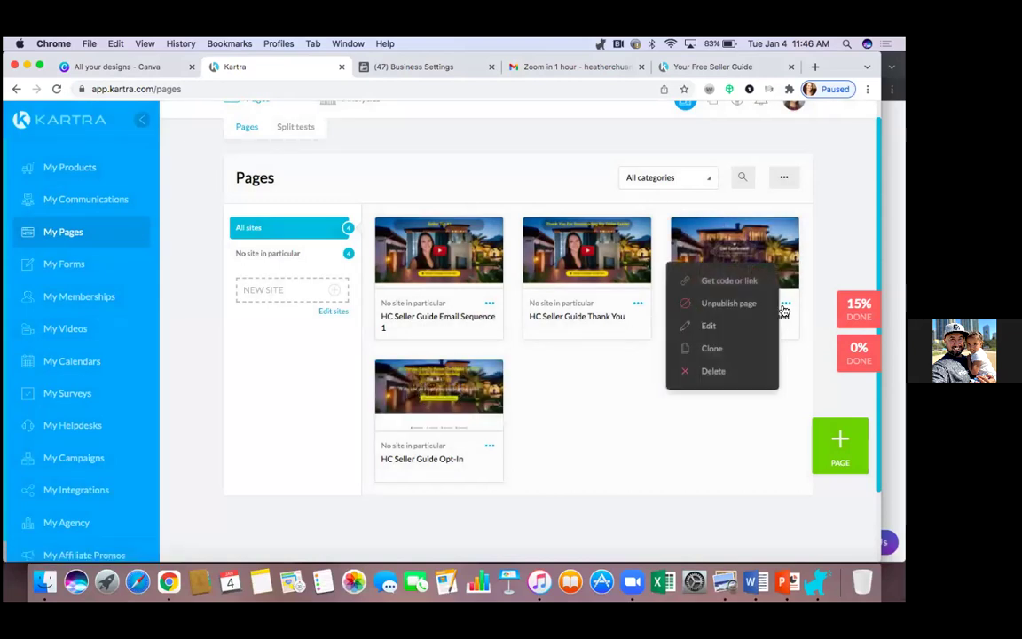
left_click(729, 282)
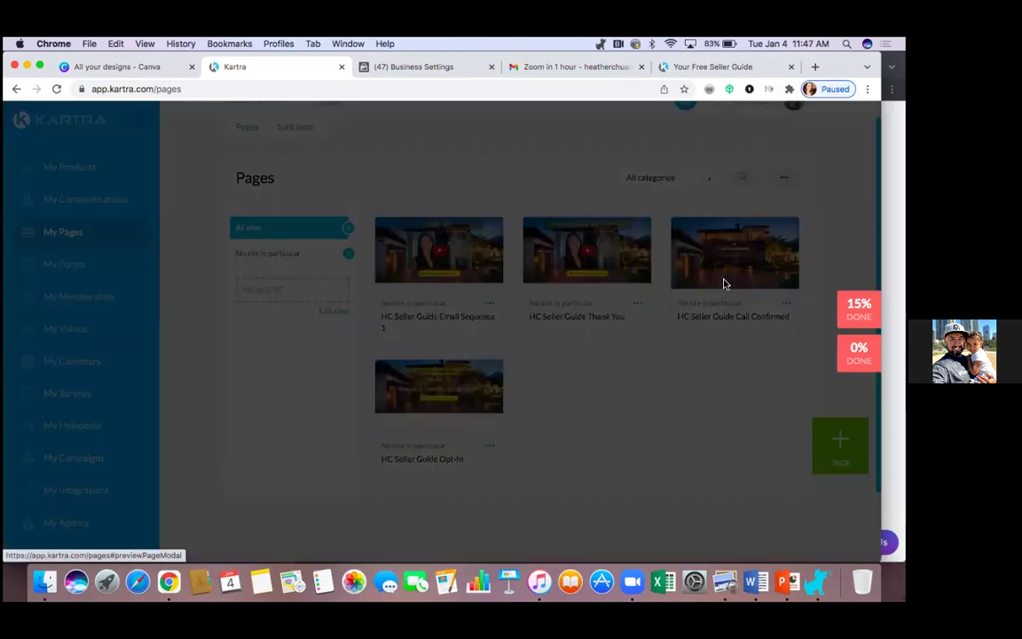
left_click(416, 310)
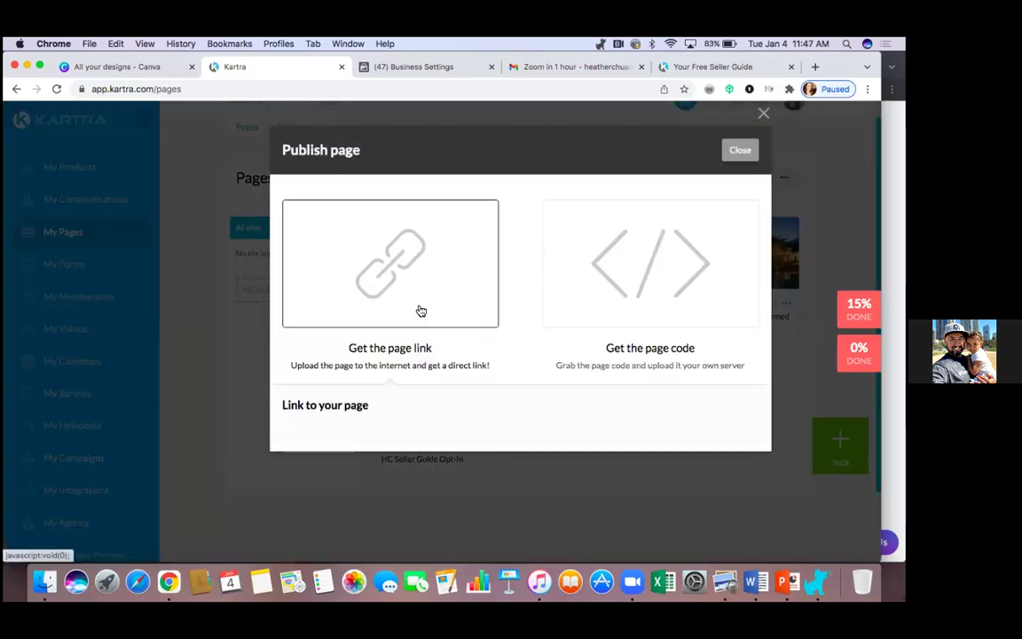
left_click_drag(417, 311, 376, 443)
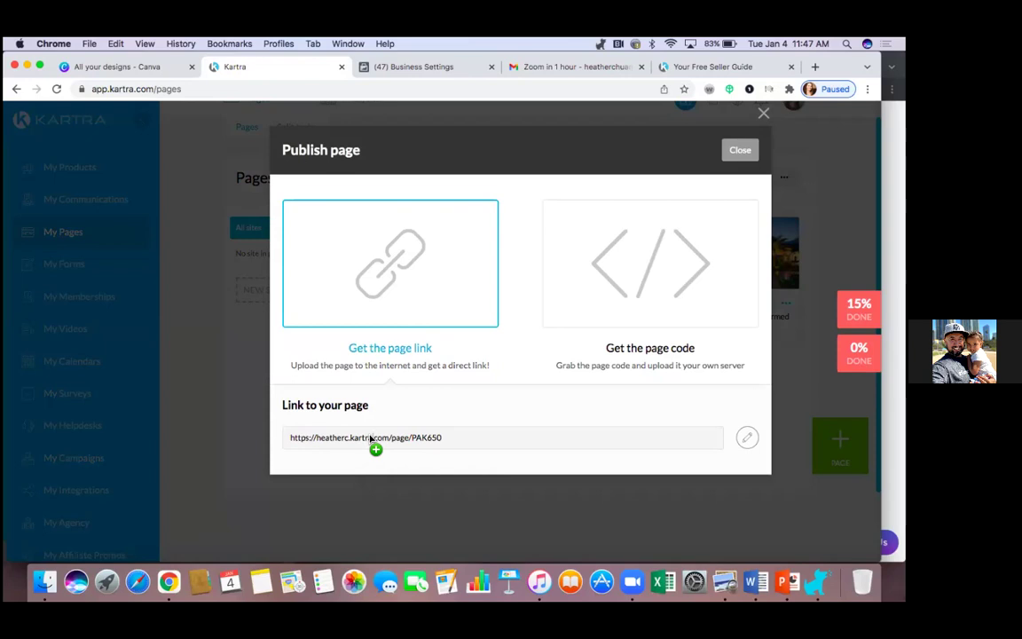
left_click(377, 443)
right_click(371, 439)
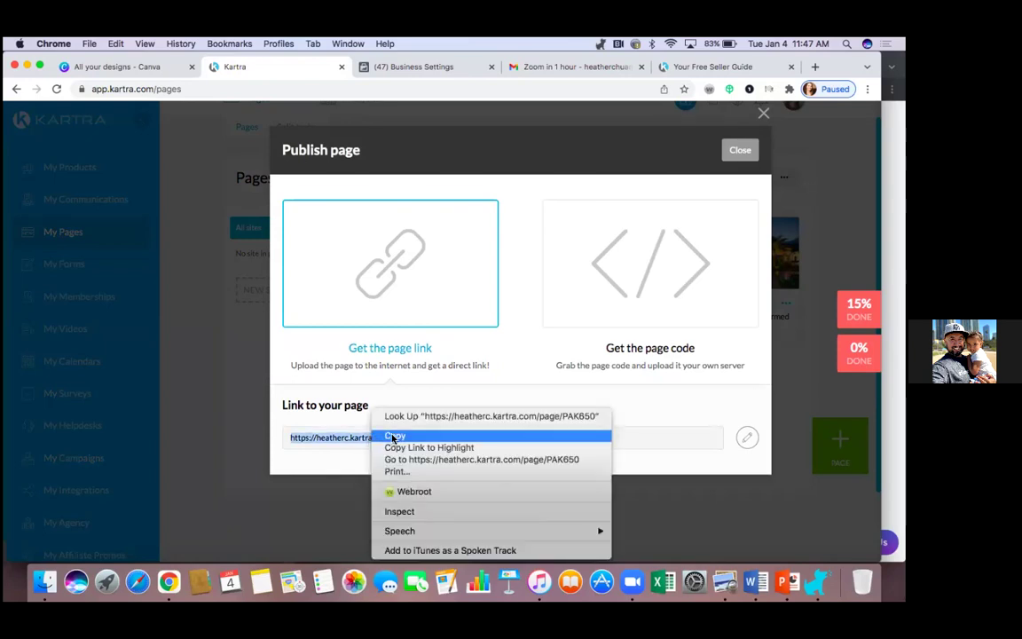
left_click(392, 434)
Step: Move Call Confirmed to dfwhomesellerguide.com with slug callconfirmed, save, and close the dialog
left_click(748, 438)
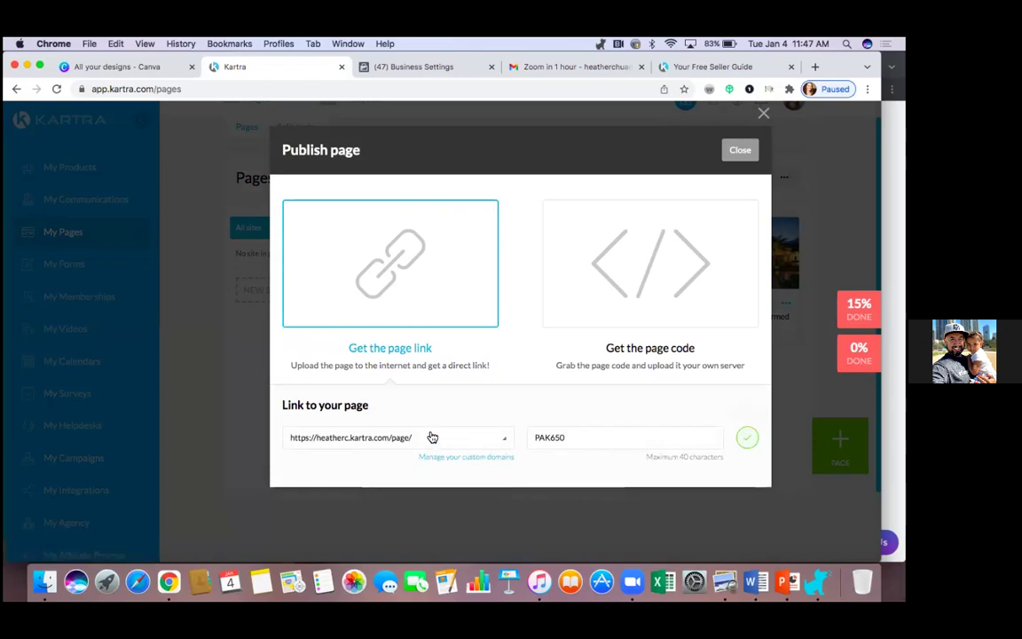
left_click(496, 438)
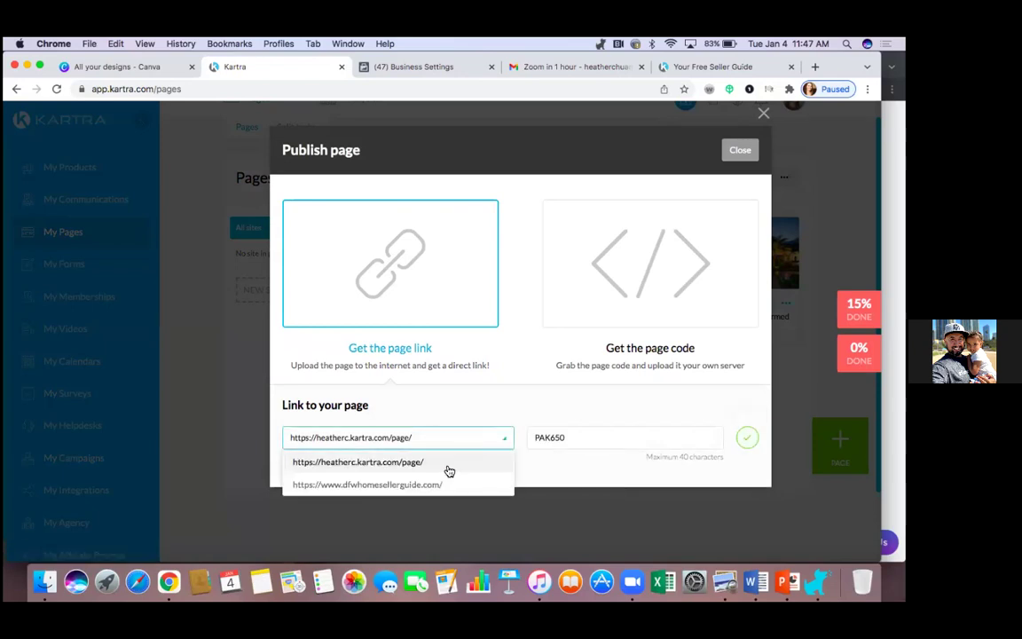
left_click(437, 484)
left_click(590, 436)
key("BackSpace")
key("BackSpace")
key("BackSpace")
key("BackSpace")
key("BackSpace")
key("BackSpace")
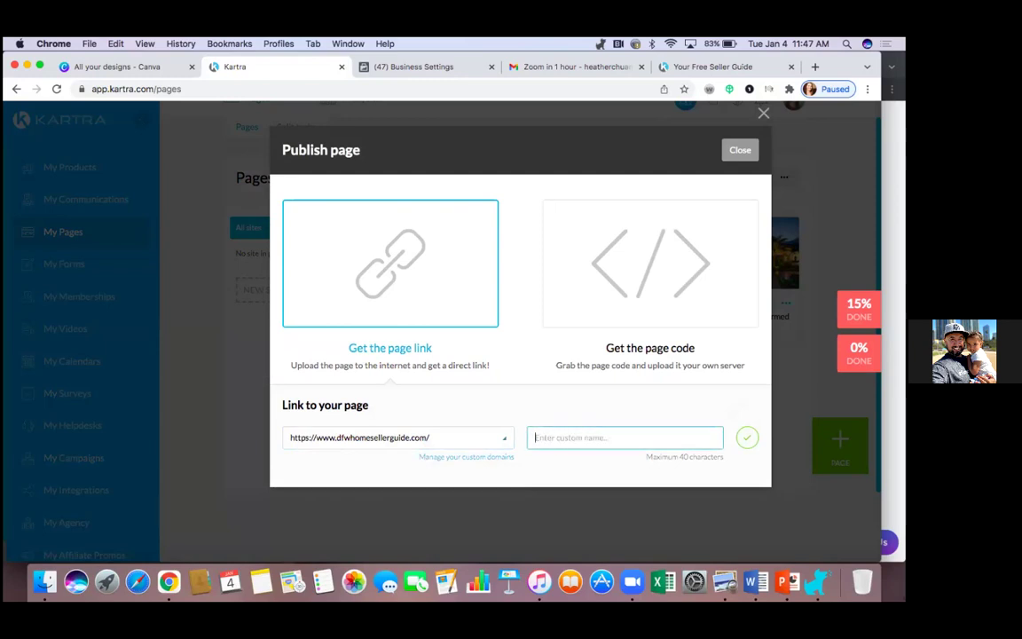
type("callconfirmed")
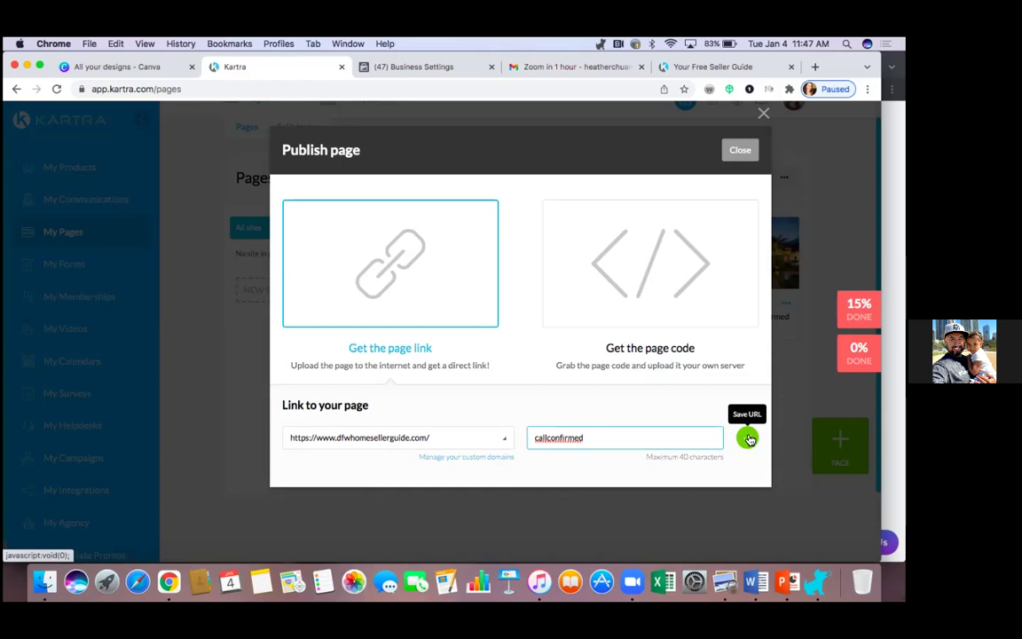
left_click(748, 439)
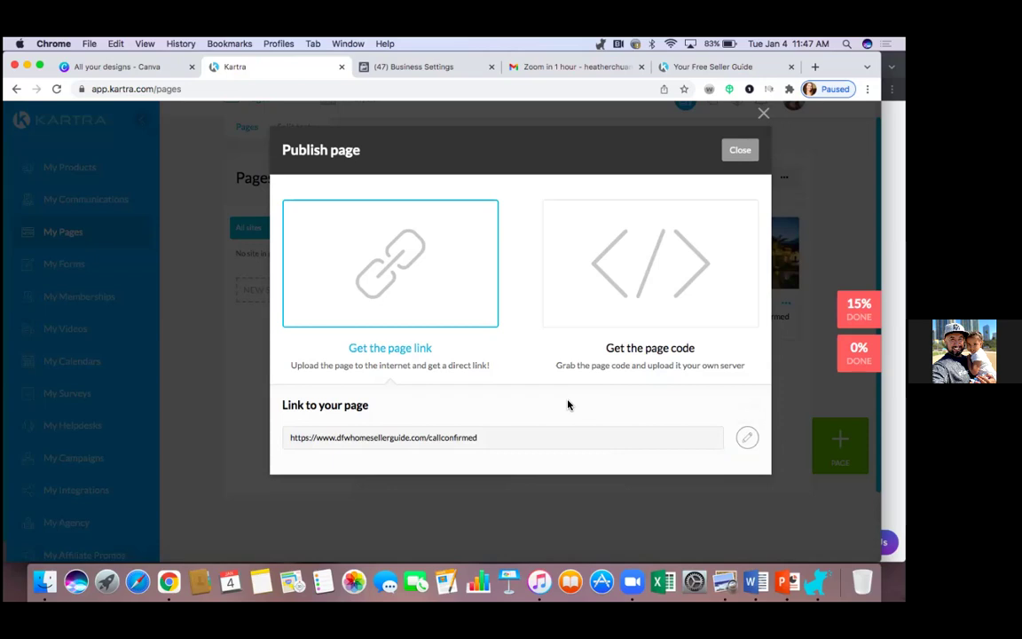
left_click_drag(477, 437, 517, 458)
left_click(736, 153)
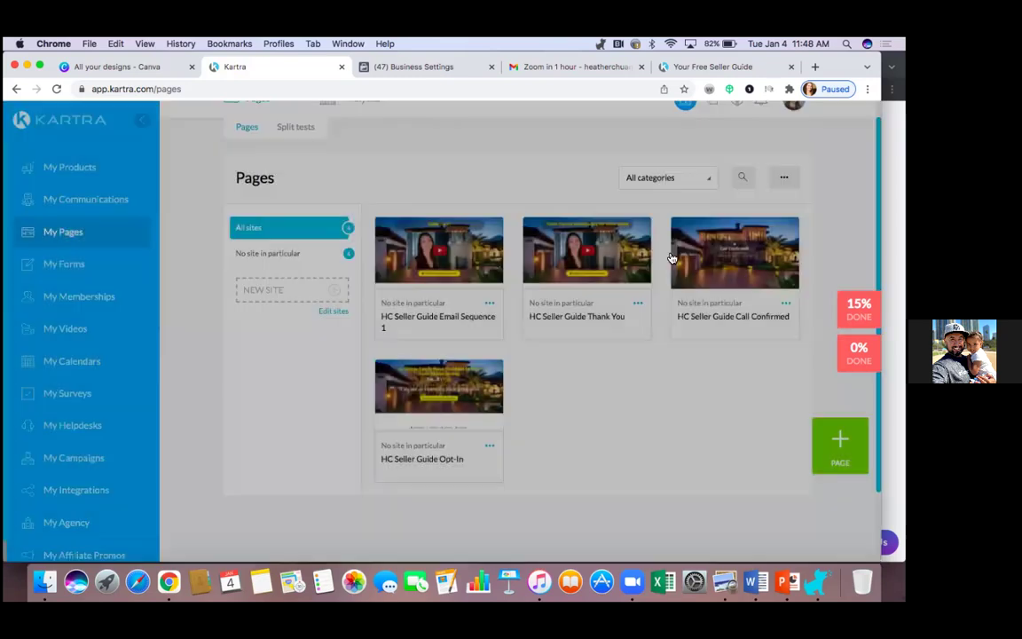
Step: Move the Thank You page from slug Ylv651 to dfwhomesellerguide.com/thankyou, save, and close
left_click(643, 307)
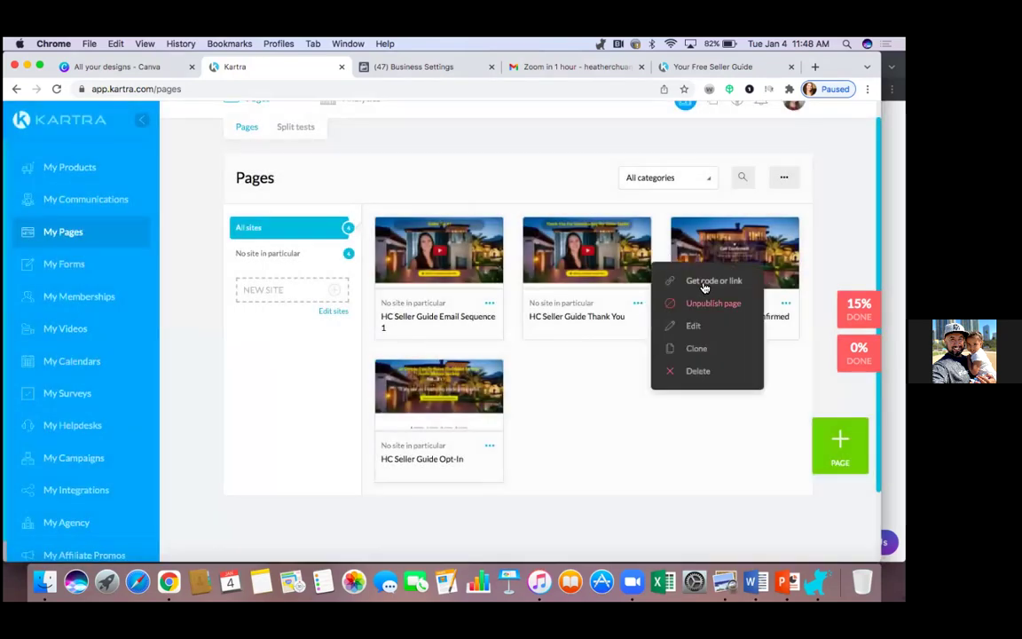
left_click(696, 299)
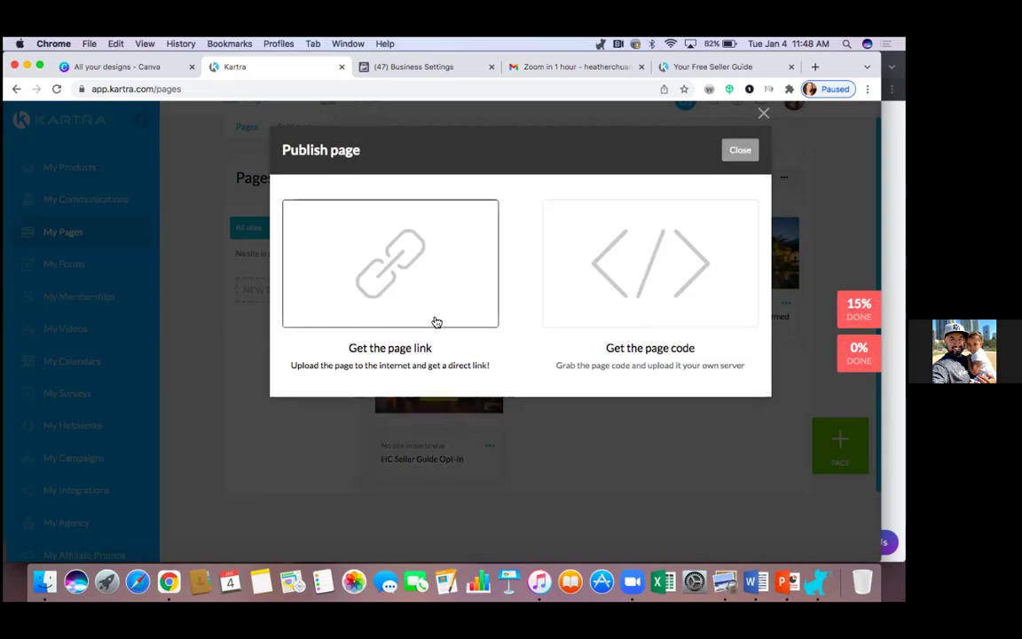
left_click(426, 314)
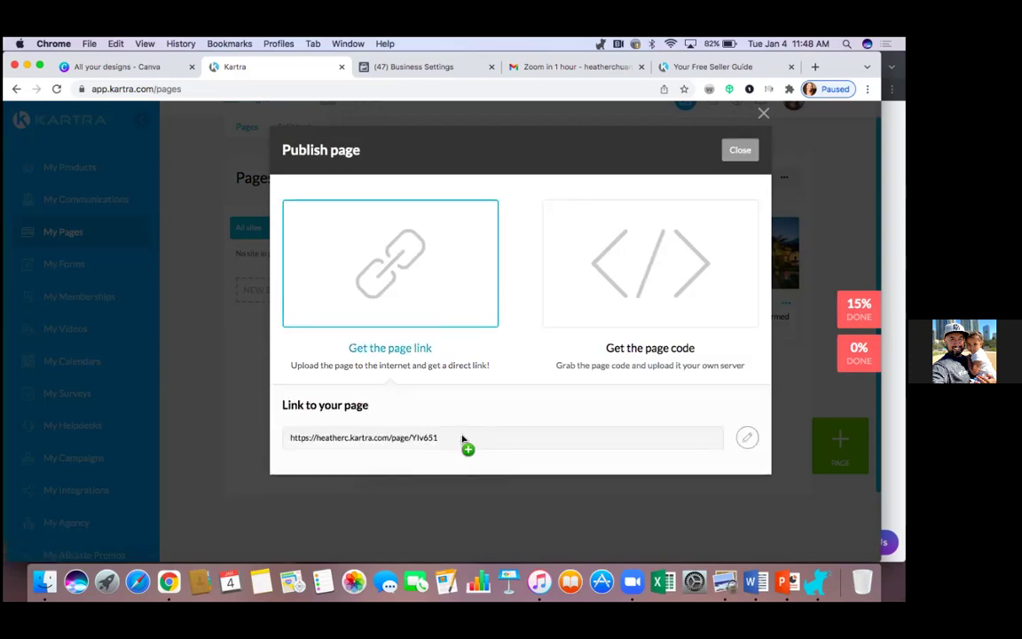
left_click(747, 436)
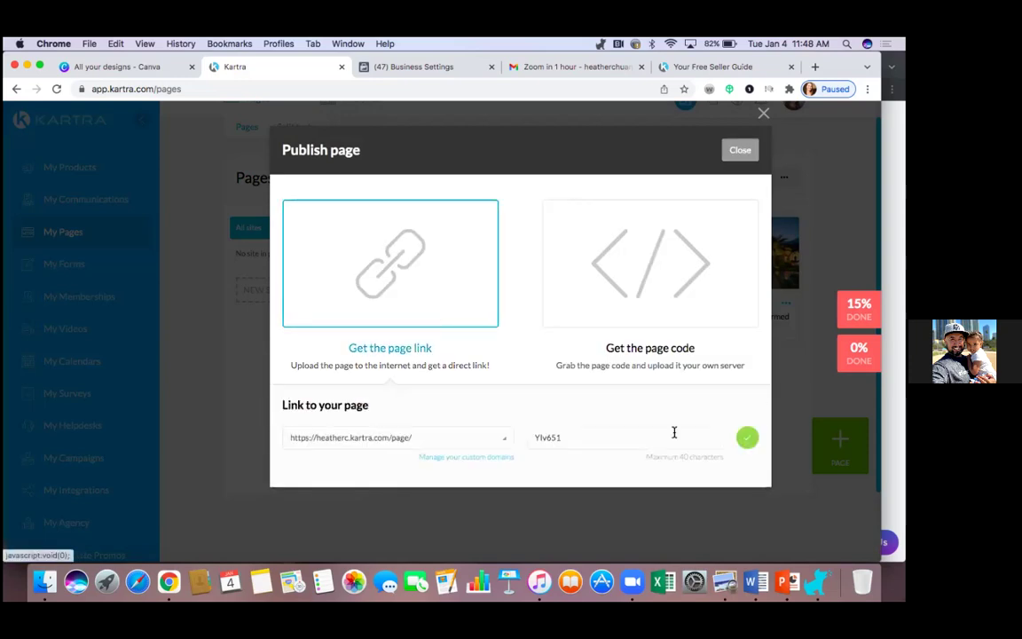
left_click(431, 440)
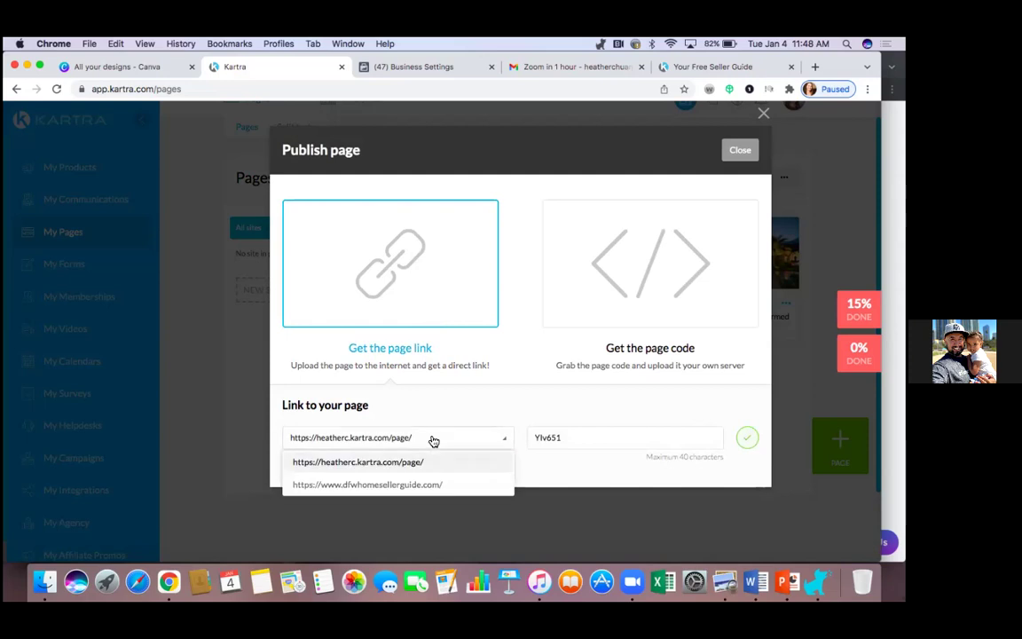
left_click(409, 484)
left_click(570, 437)
key("BackSpace")
key("BackSpace")
type("th")
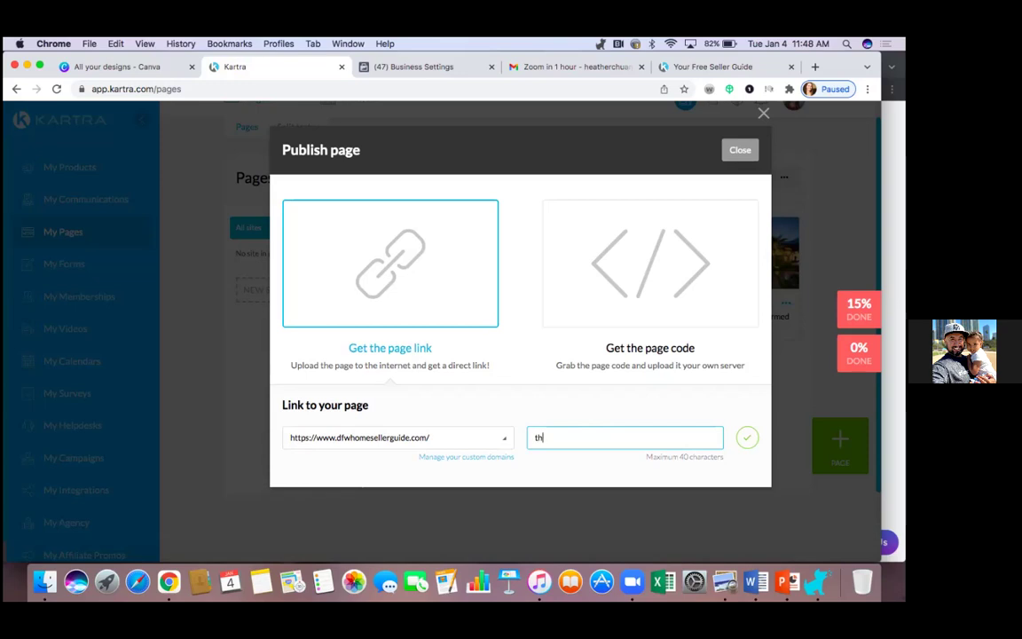
type("ankyou")
left_click(747, 437)
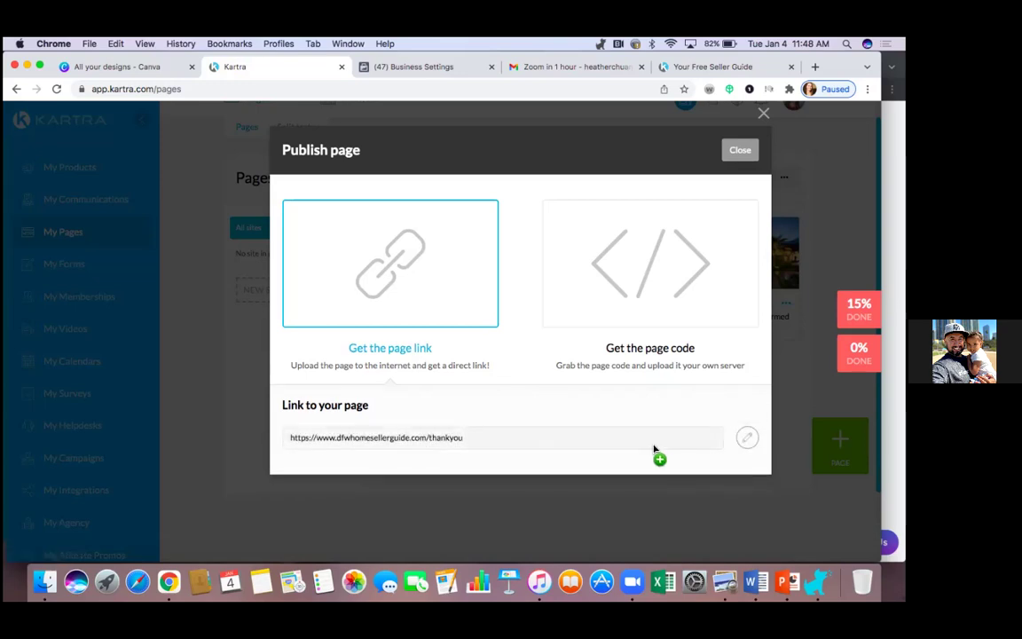
left_click(739, 153)
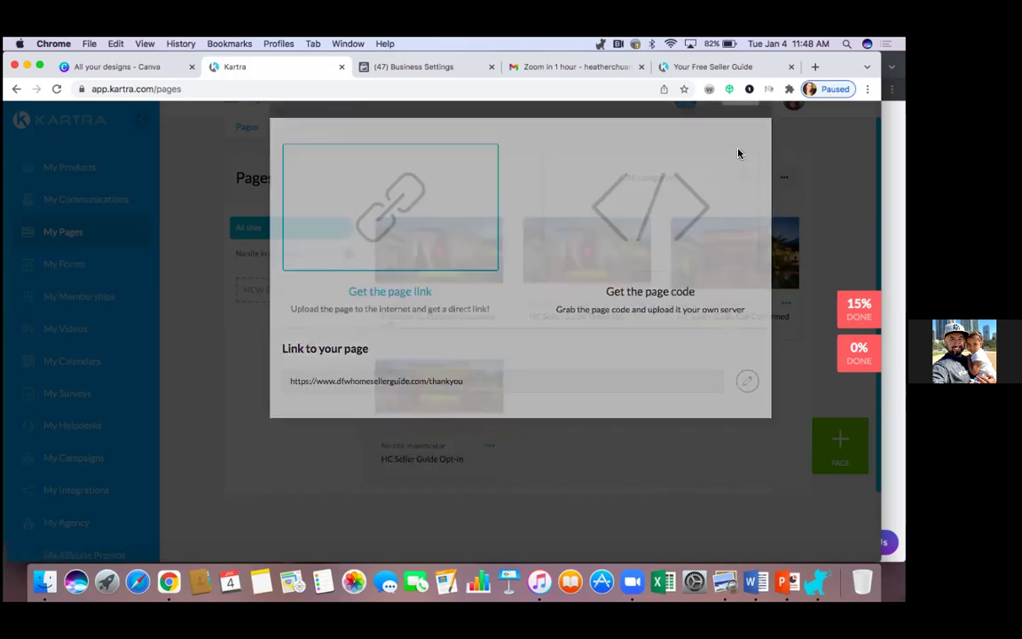
Step: Copy the hosted Sellers Packet.pdf direct link from Memberships, then go to My Communications
left_click(100, 305)
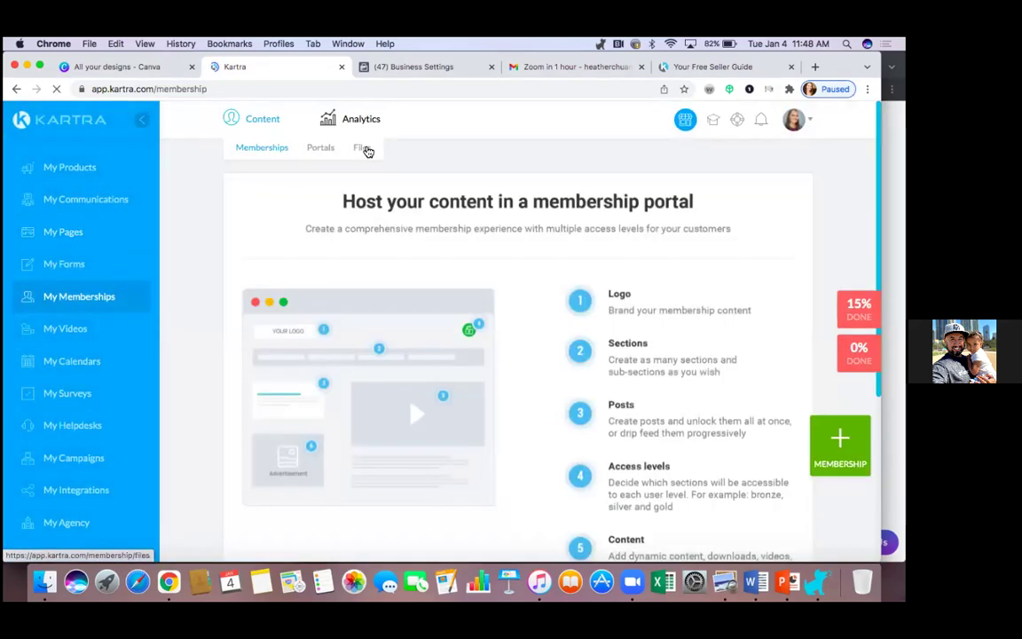
left_click(368, 150)
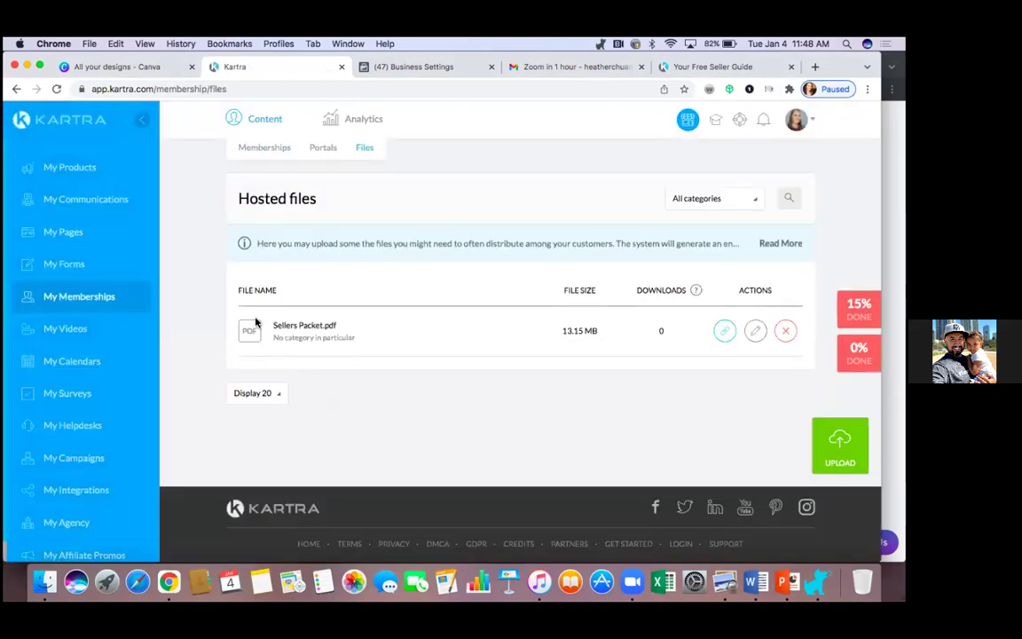
left_click(724, 331)
left_click_drag(725, 339, 543, 401)
left_click(536, 392)
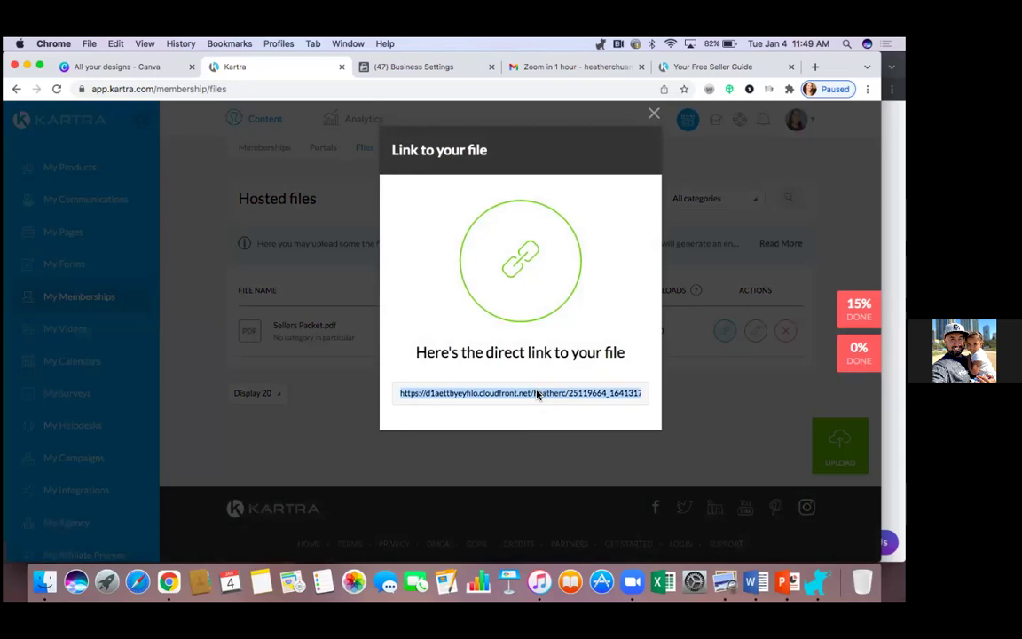
right_click(536, 392)
left_click(560, 415)
left_click(655, 113)
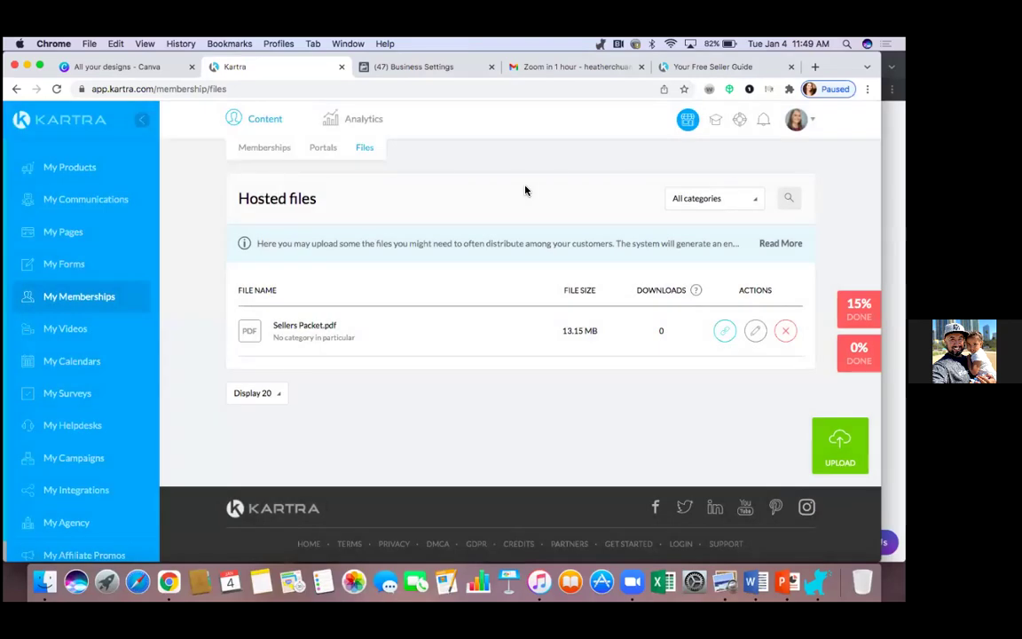
left_click(121, 202)
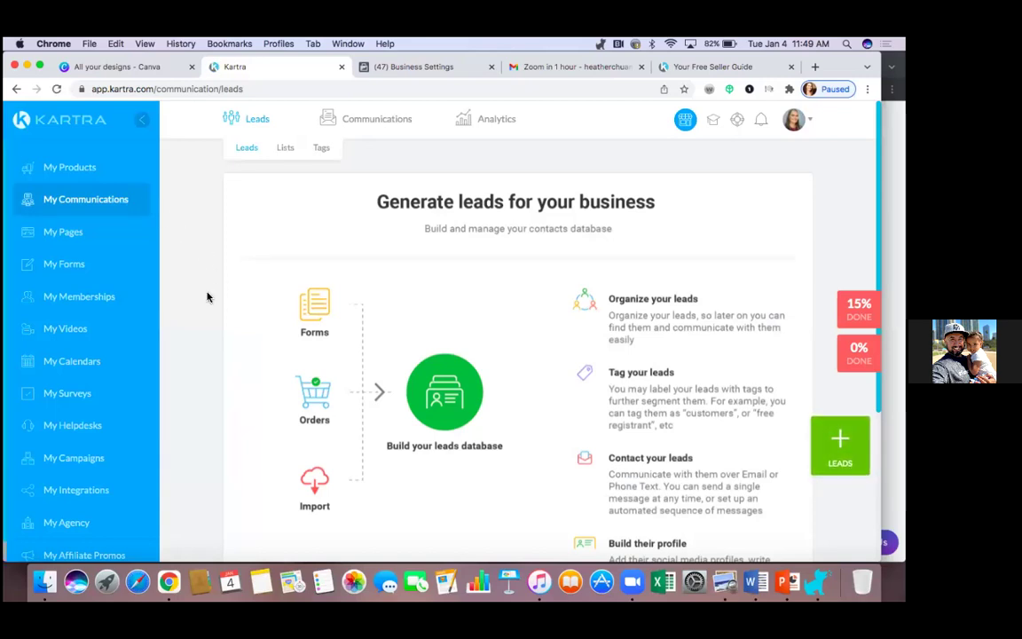
Step: Open the HC Seller Guide Leads email sequence in the sequence builder
left_click(284, 148)
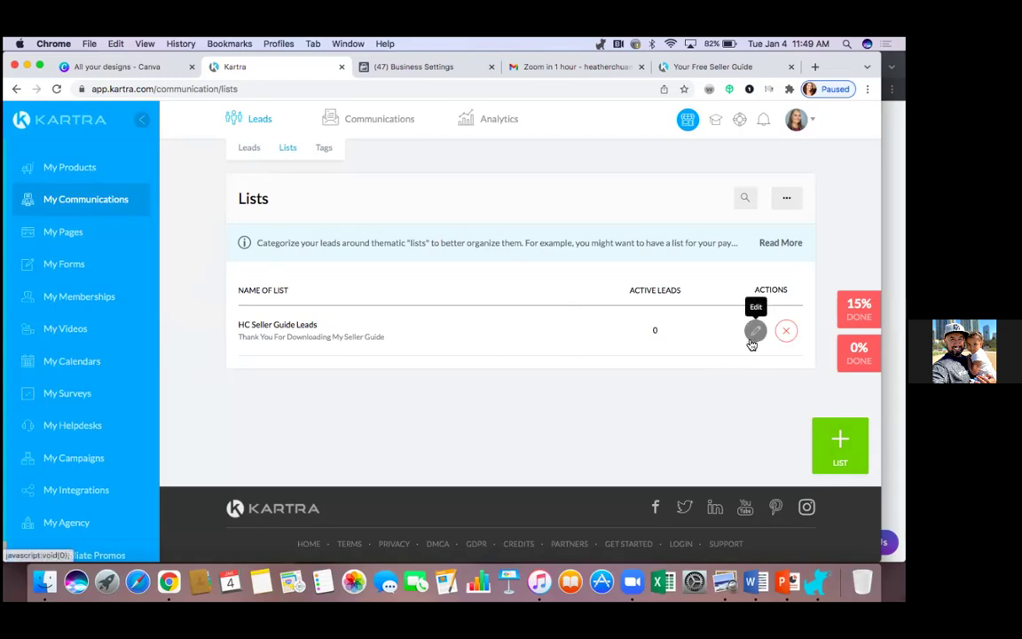
mouse_move(399, 125)
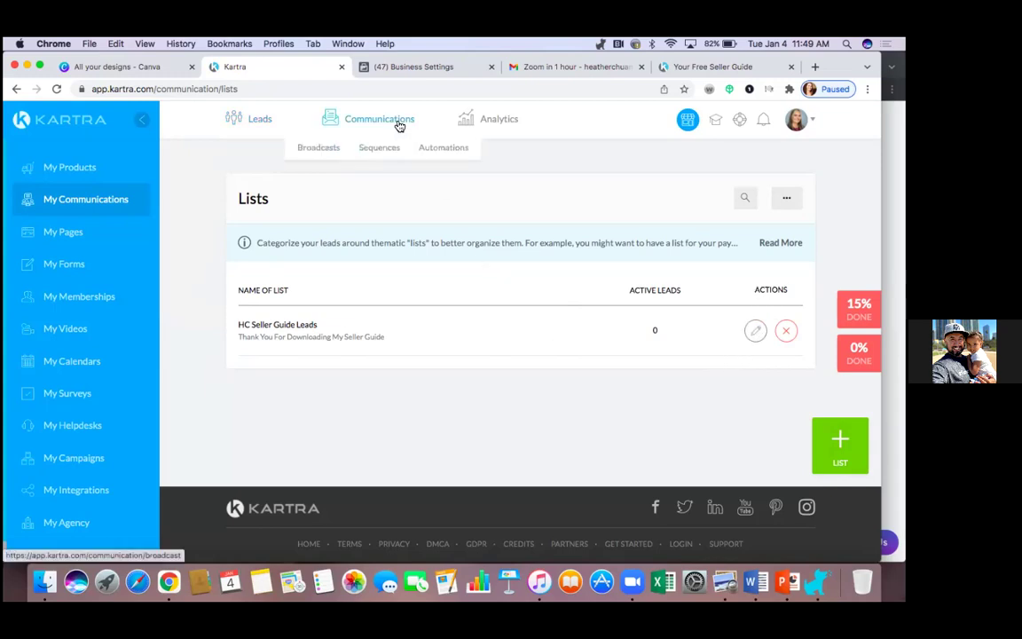
left_click(383, 150)
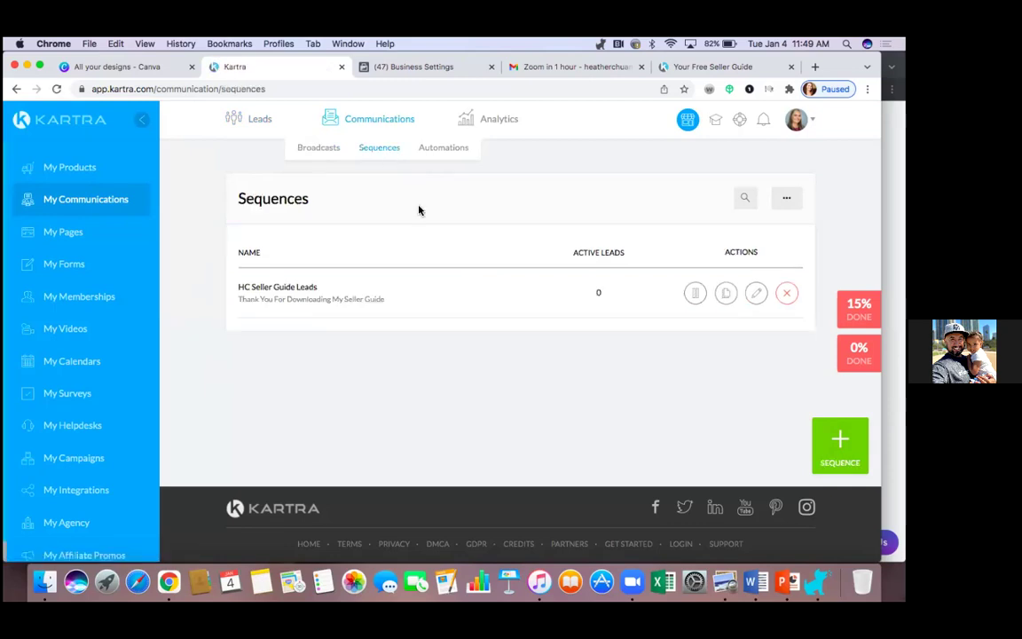
left_click(755, 293)
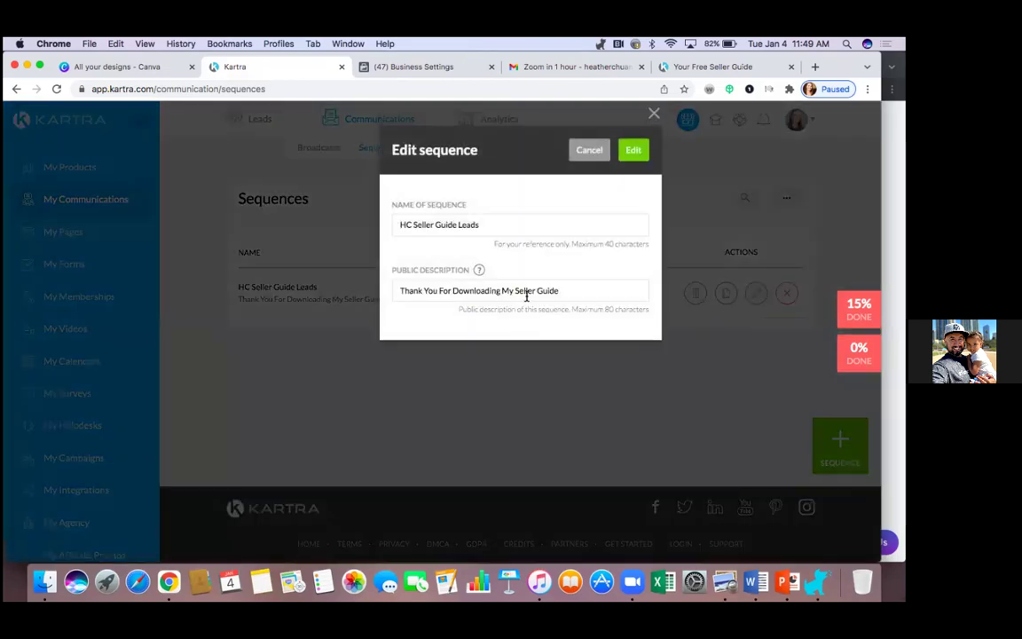
left_click(633, 154)
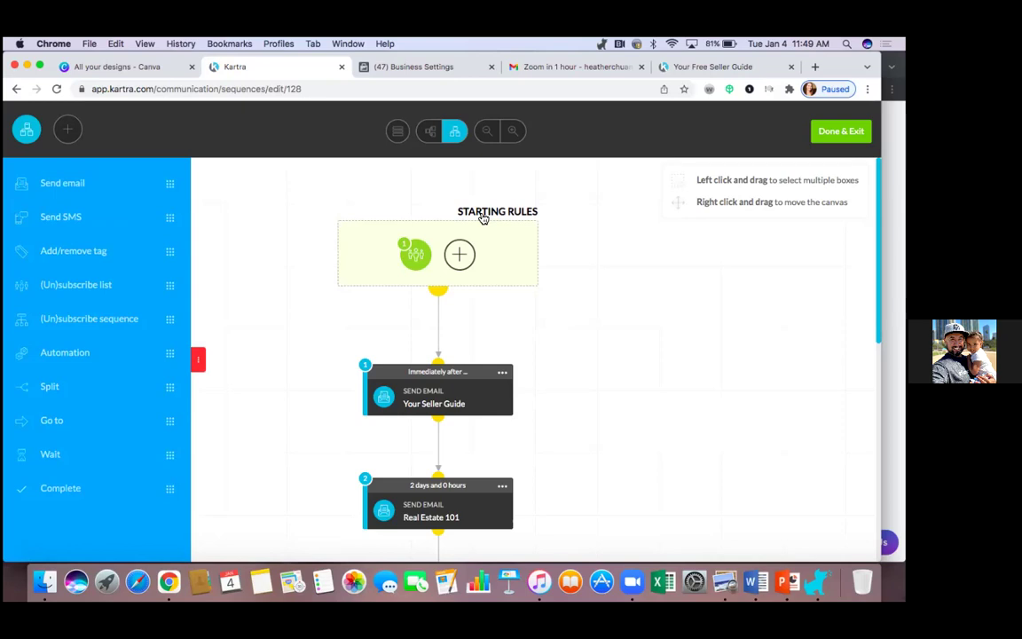
Step: Confirm and save the starting rule that triggers on subscribing to the HC Seller Guide Leads list
mouse_move(408, 254)
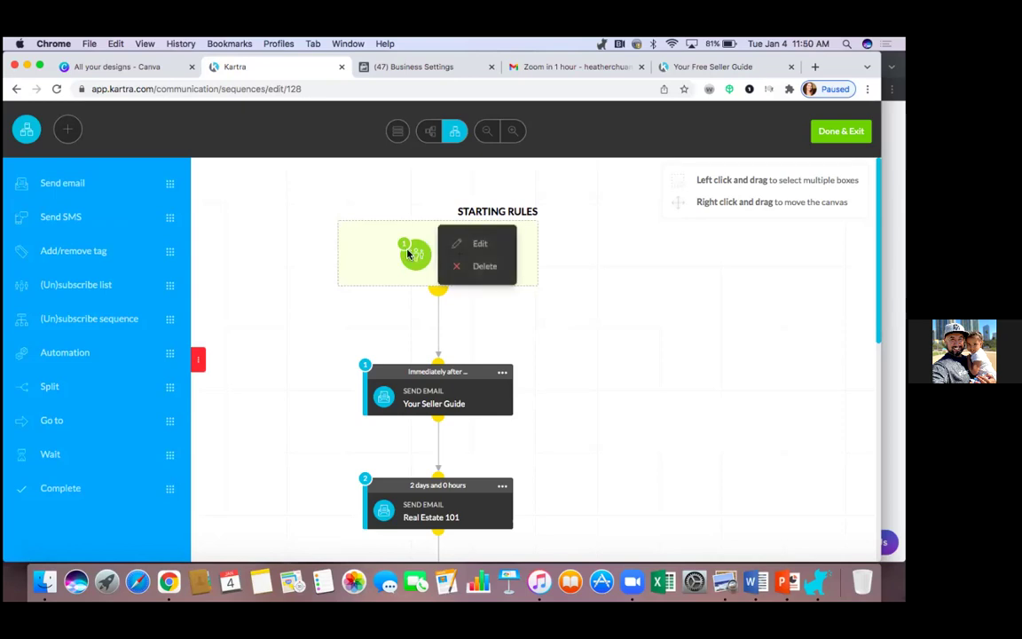
left_click(480, 245)
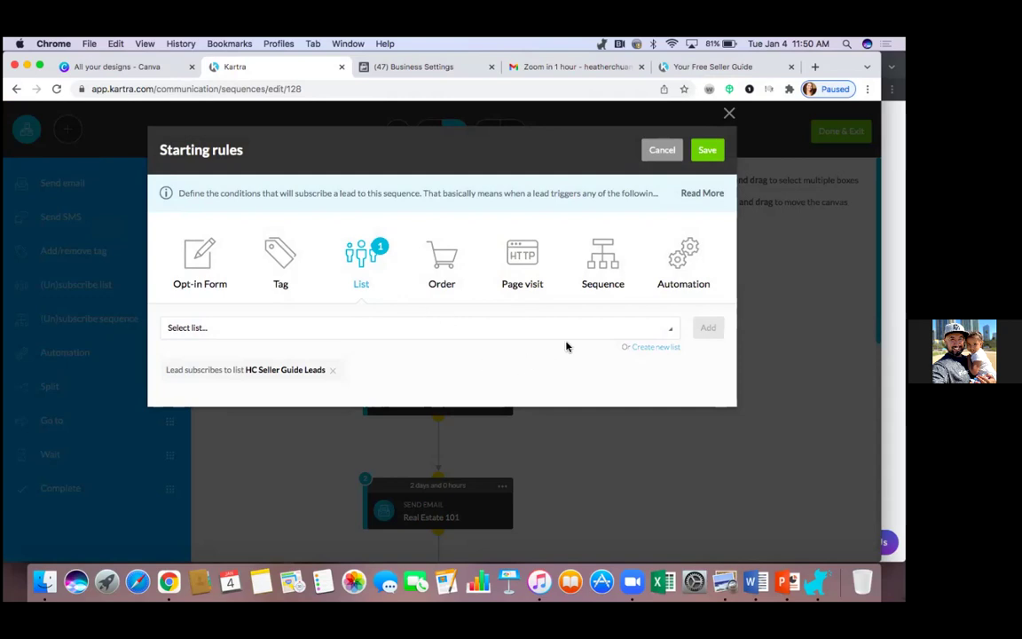
left_click(707, 151)
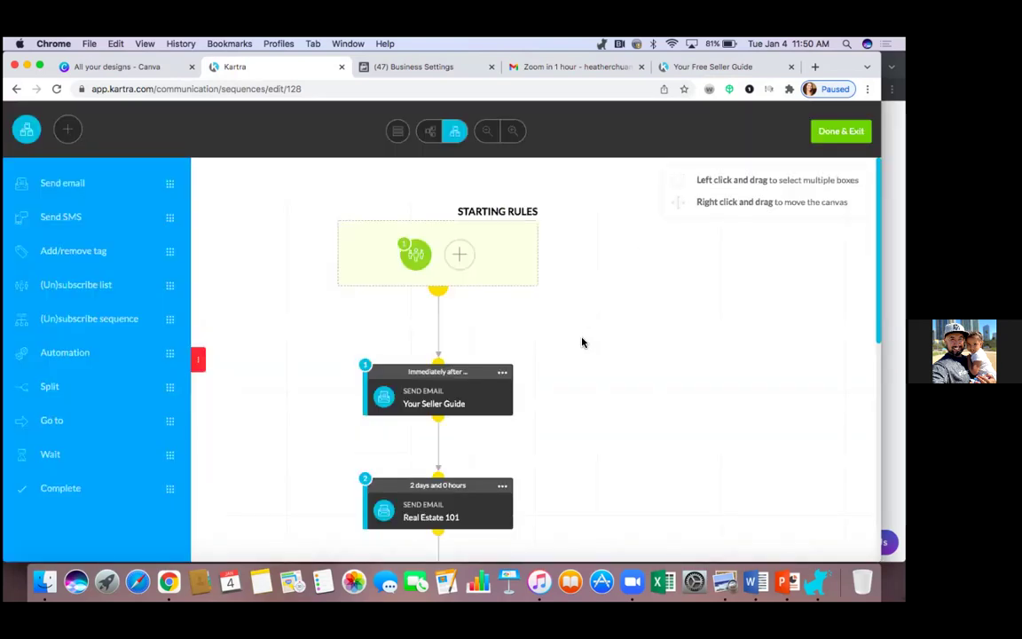
Step: Review the six email steps, from Your Seller Guide through Do I have To Pay Taxes On My Sale?
scroll(582, 342, "down", 5)
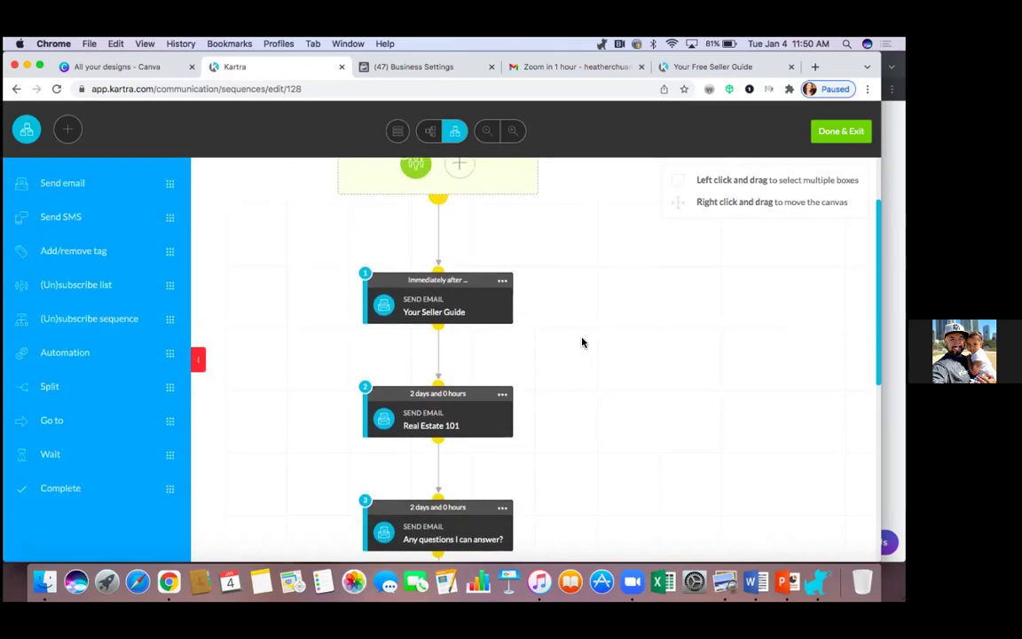
scroll(581, 343, "down", 1)
scroll(582, 343, "down", 4)
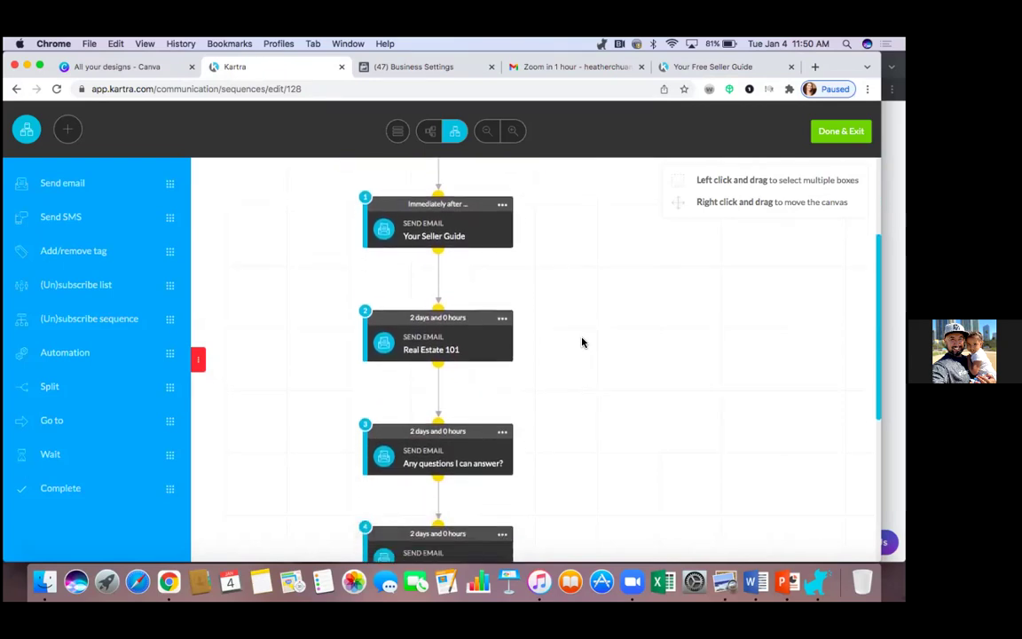
scroll(582, 342, "down", 6)
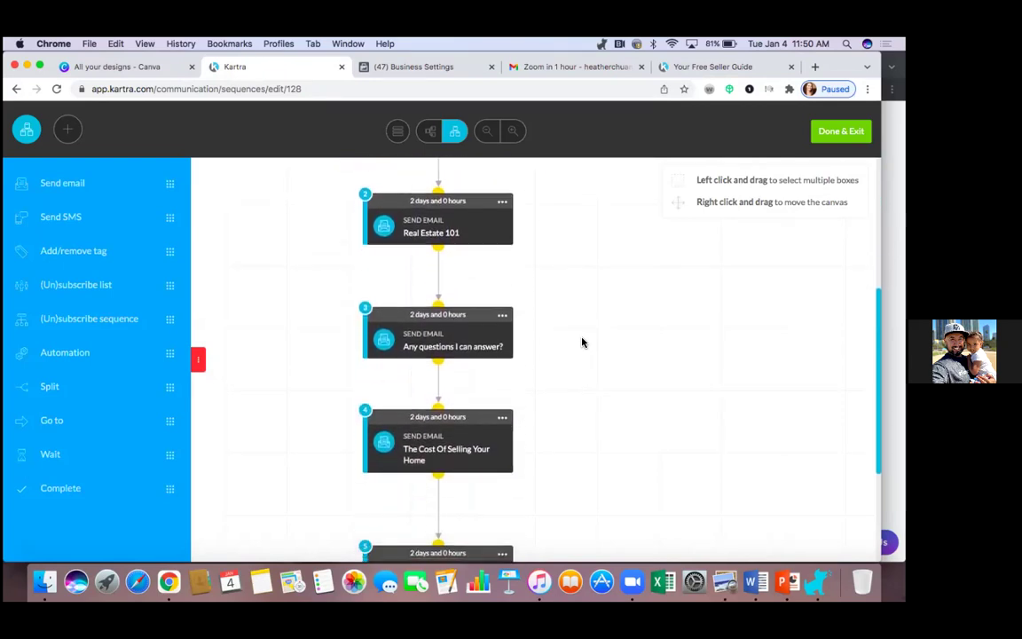
scroll(582, 342, "down", 1)
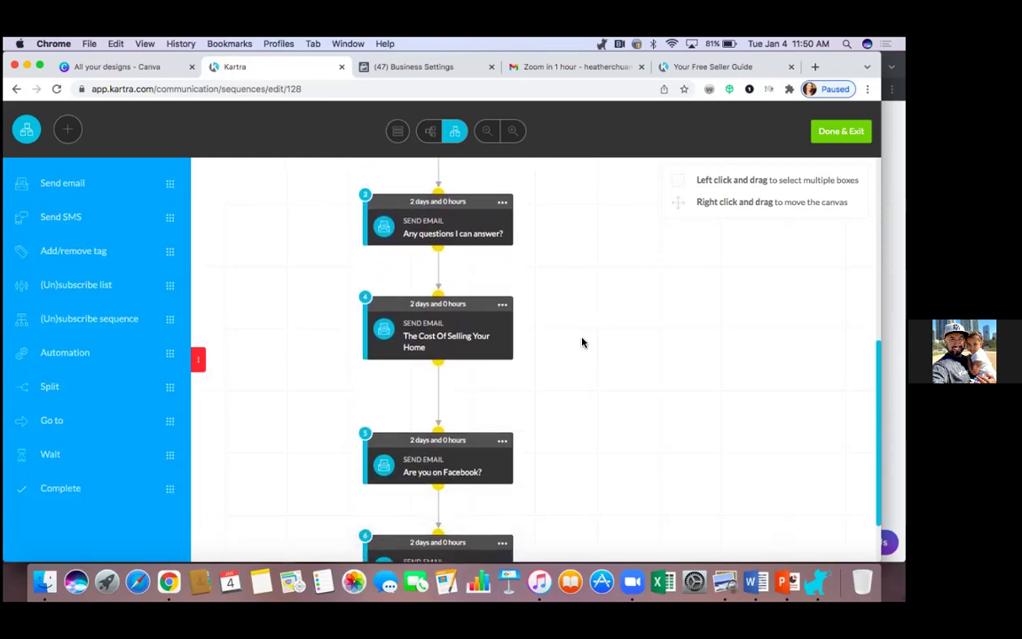
scroll(582, 343, "down", 3)
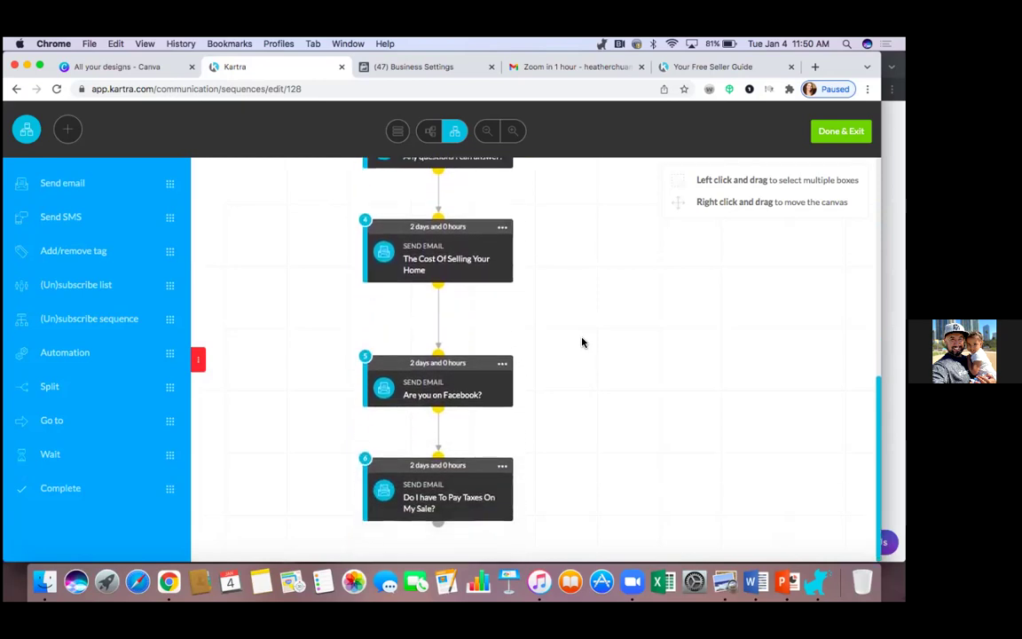
scroll(582, 342, "up", 2)
scroll(581, 342, "up", 10)
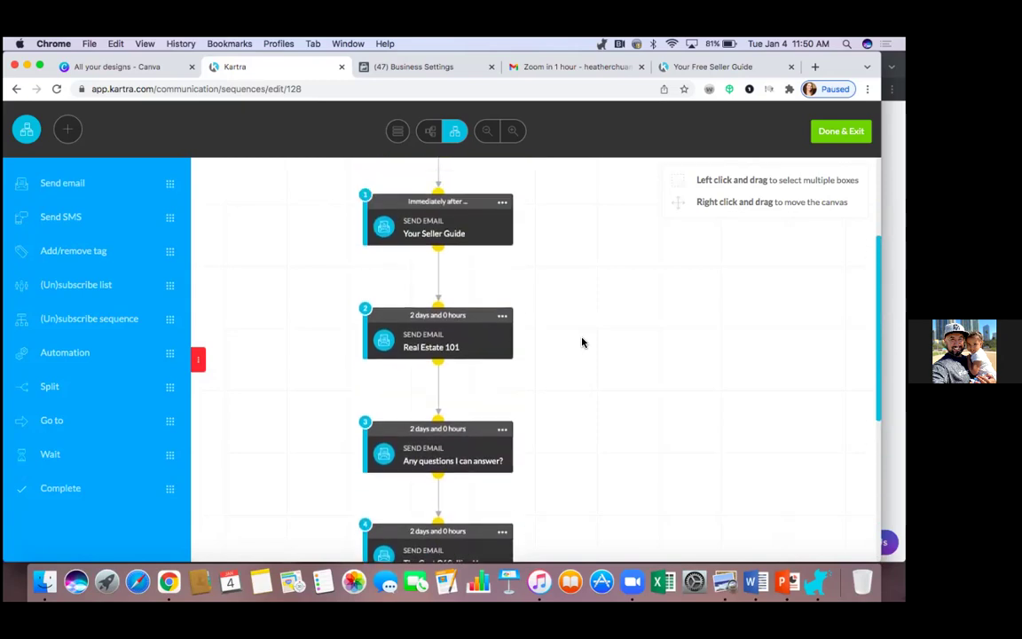
scroll(582, 342, "up", 4)
scroll(581, 342, "down", 4)
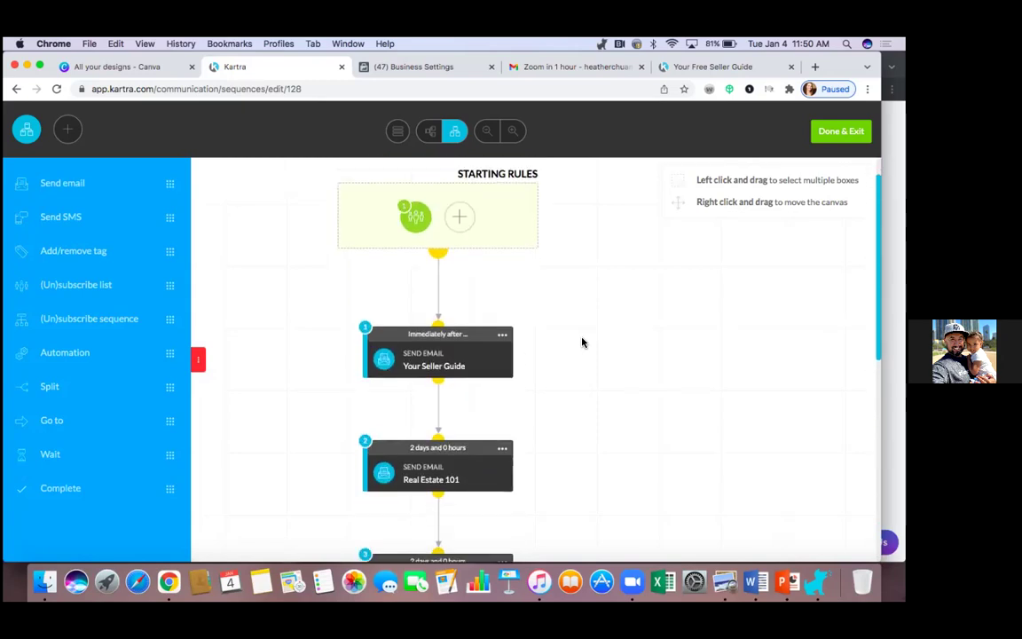
scroll(582, 343, "down", 1)
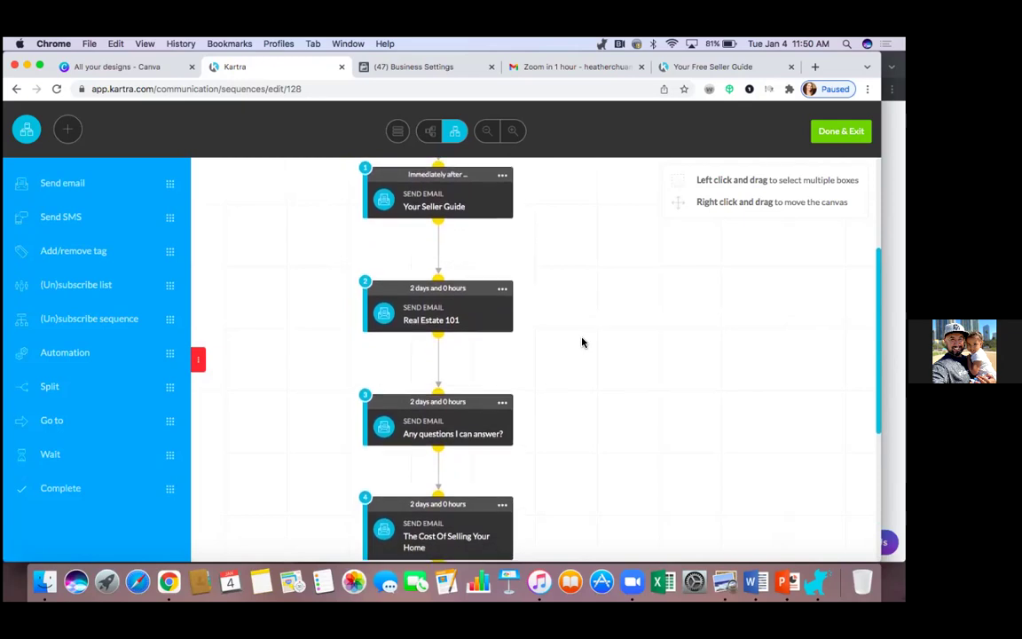
scroll(581, 342, "up", 3)
scroll(582, 342, "up", 1)
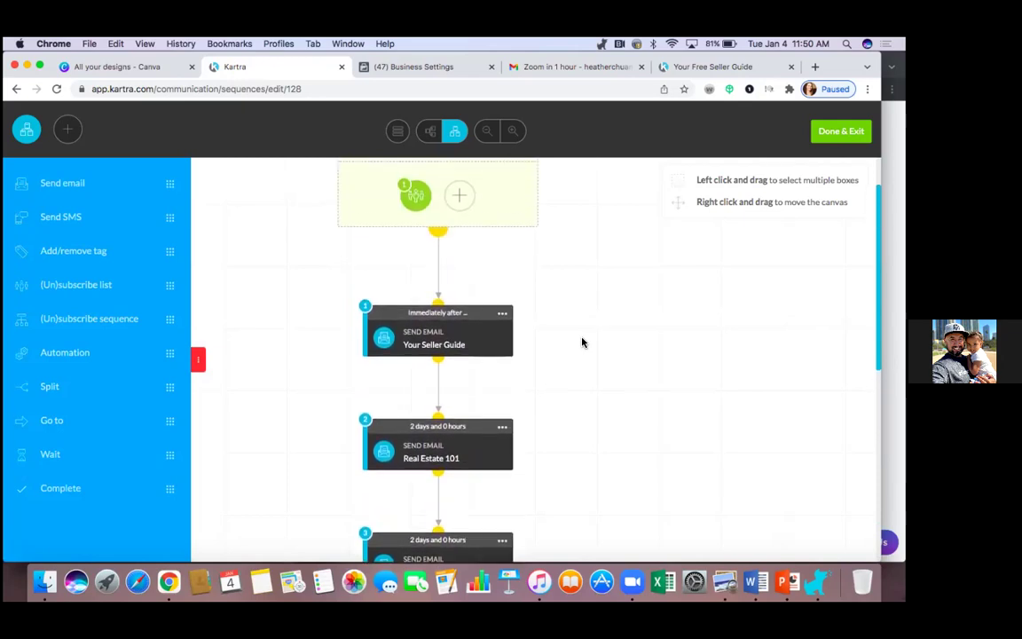
scroll(582, 342, "down", 1)
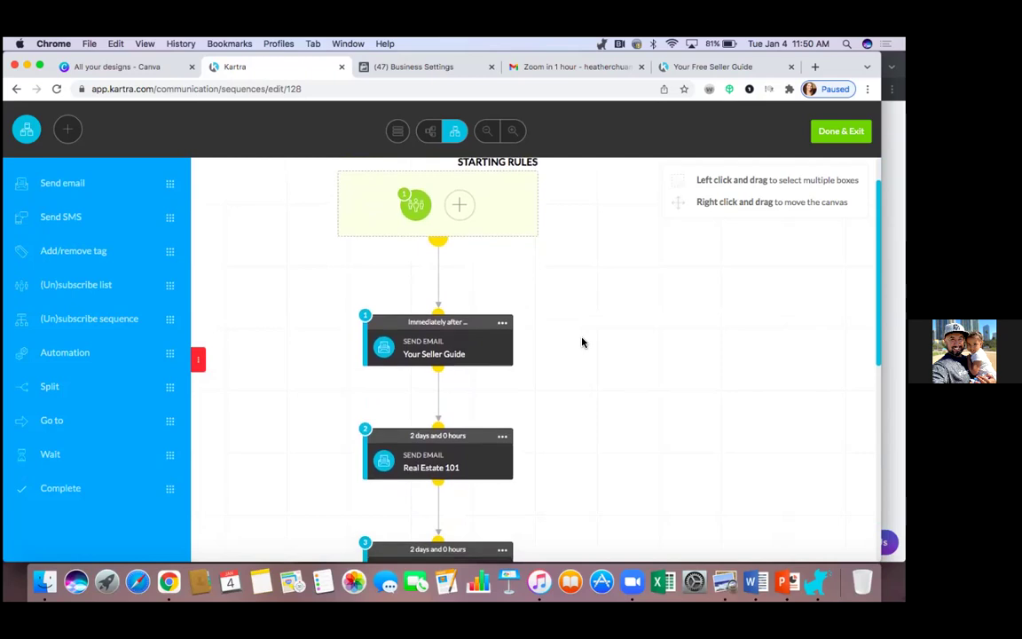
scroll(582, 342, "down", 3)
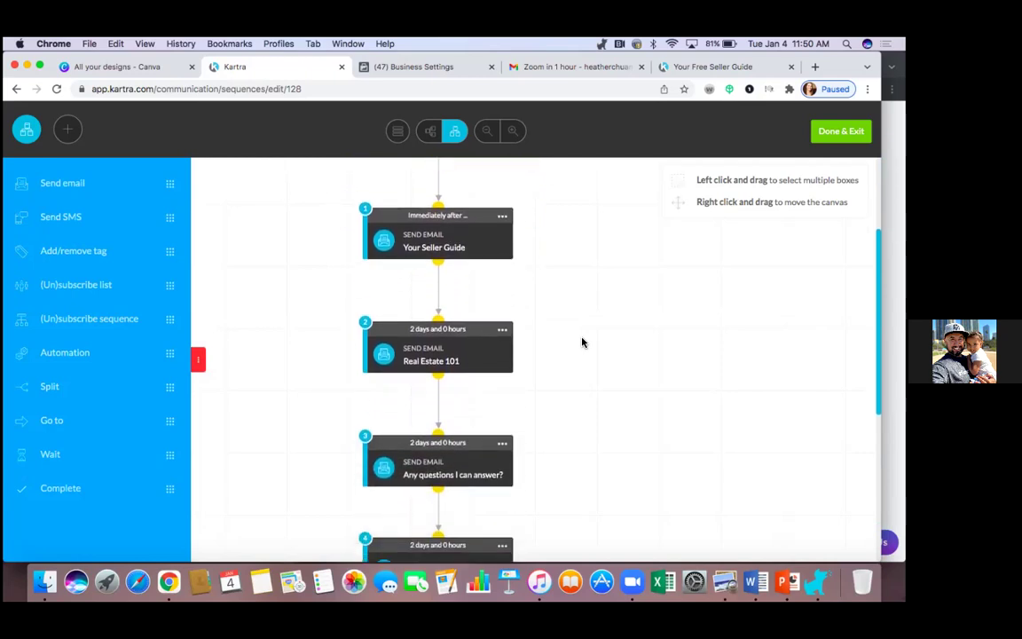
scroll(582, 343, "down", 1)
scroll(582, 343, "down", 1)
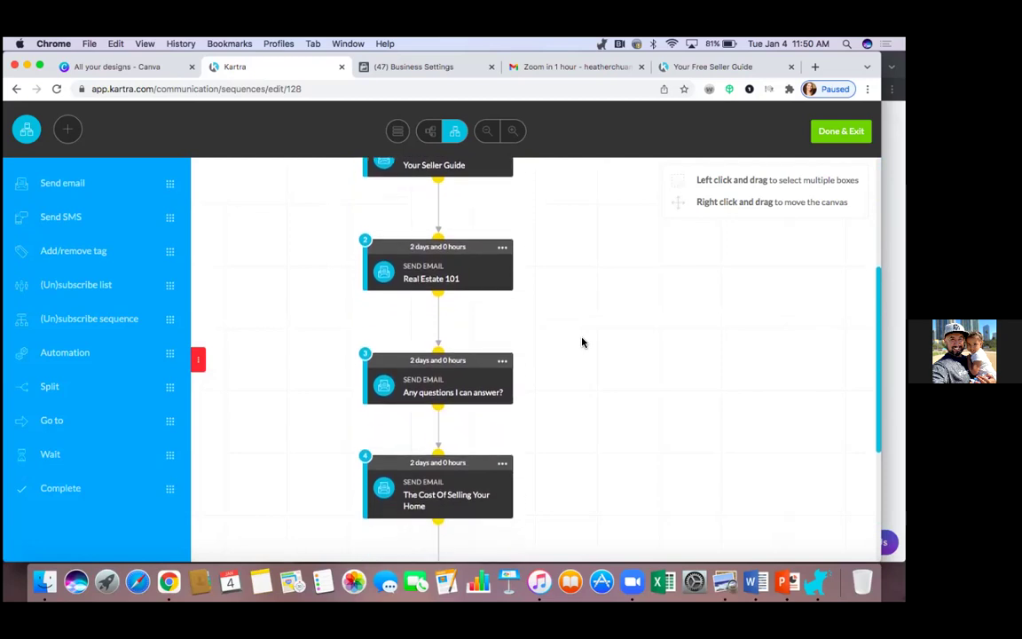
scroll(582, 342, "up", 2)
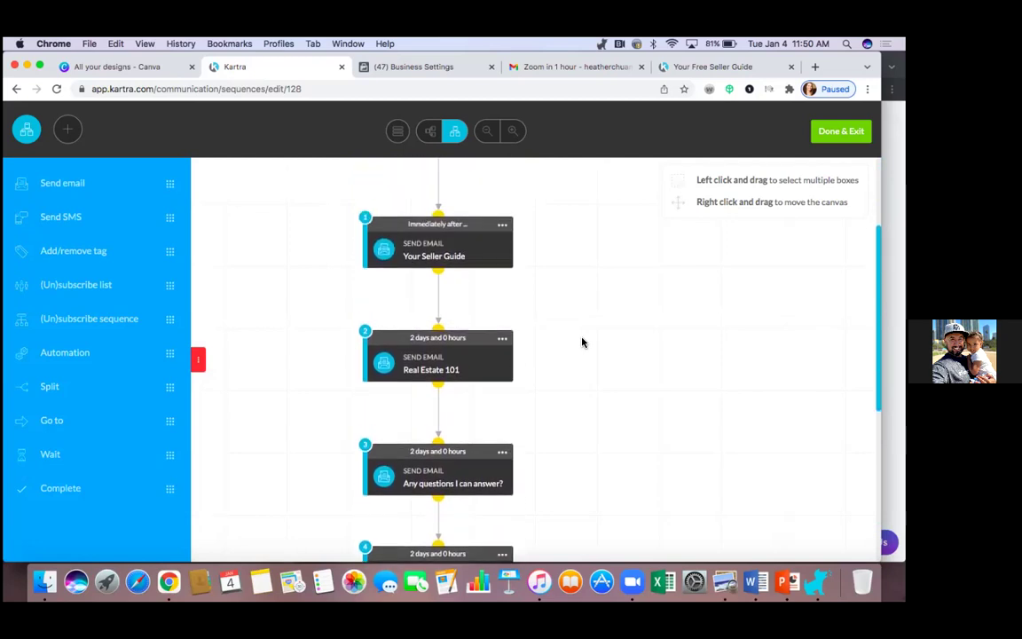
Step: Open the Your Seller Guide email's content and start deleting 'presentation!' from its thank-you line
left_click(502, 225)
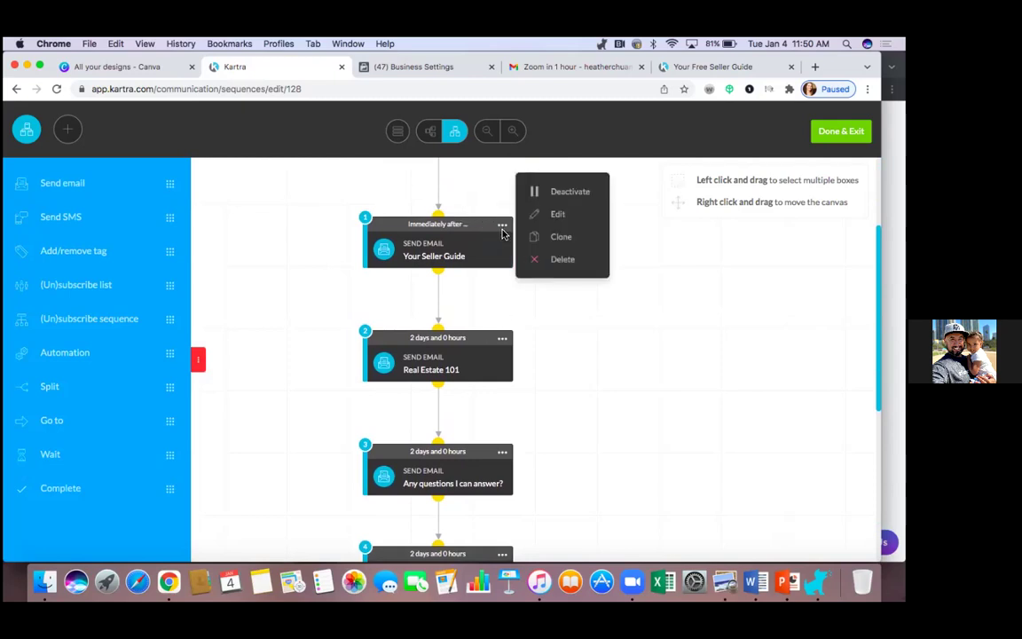
left_click(560, 216)
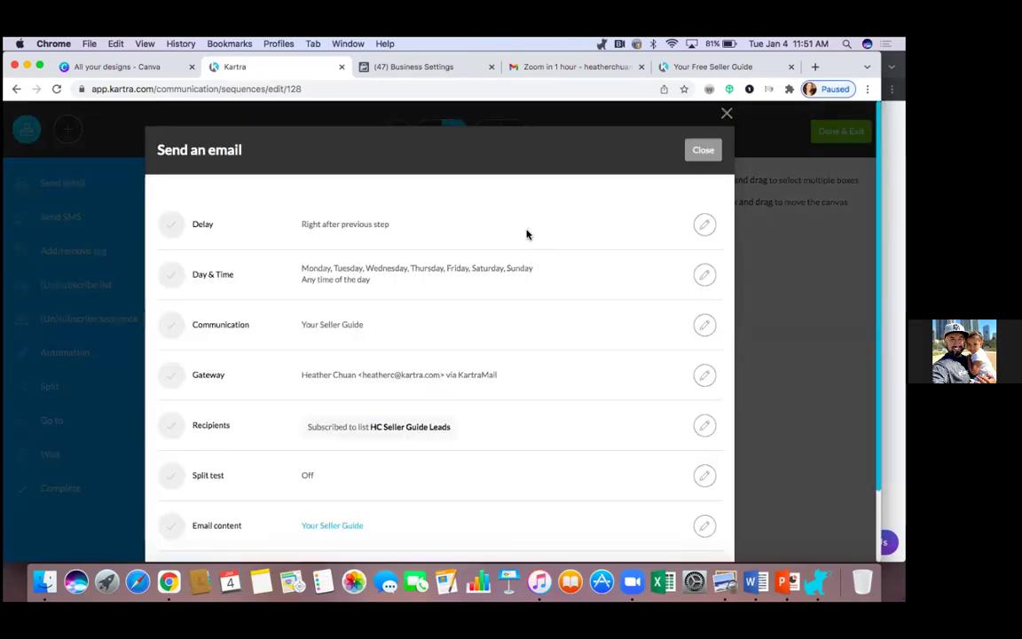
scroll(576, 372, "down", 2)
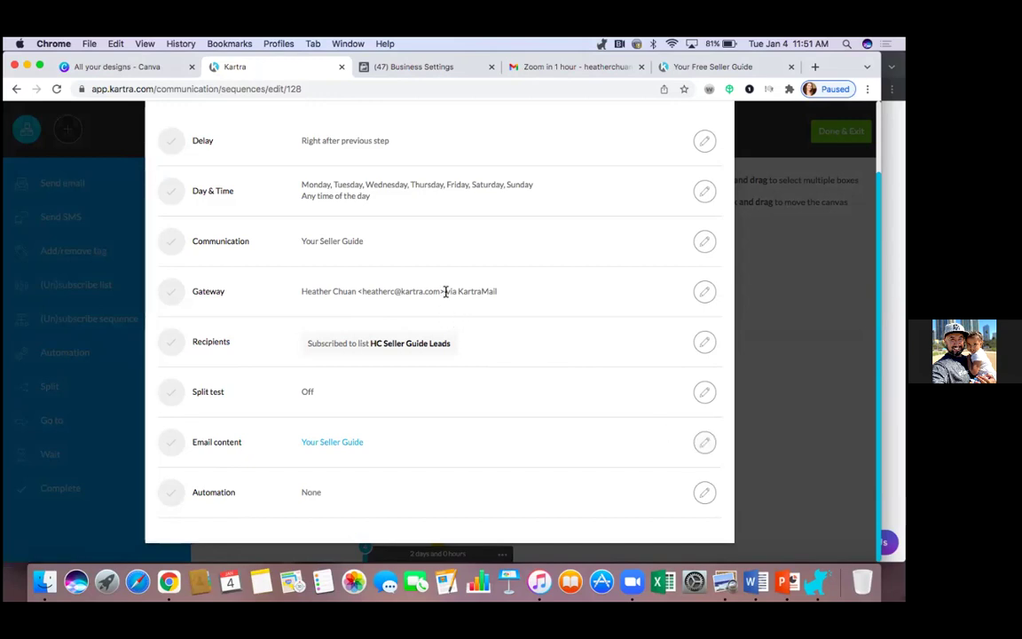
left_click(706, 448)
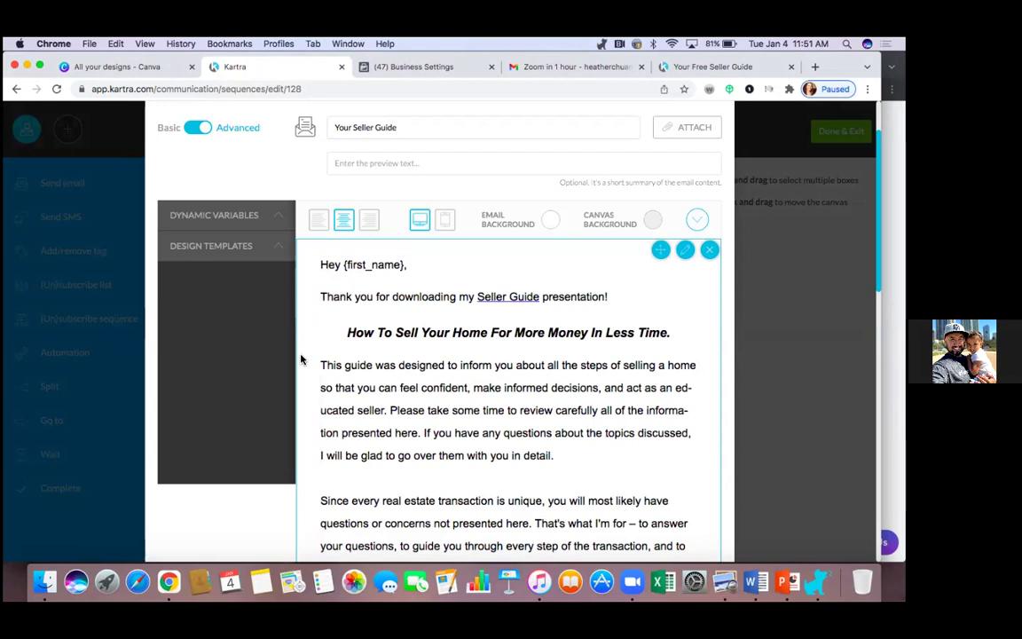
left_click(605, 294)
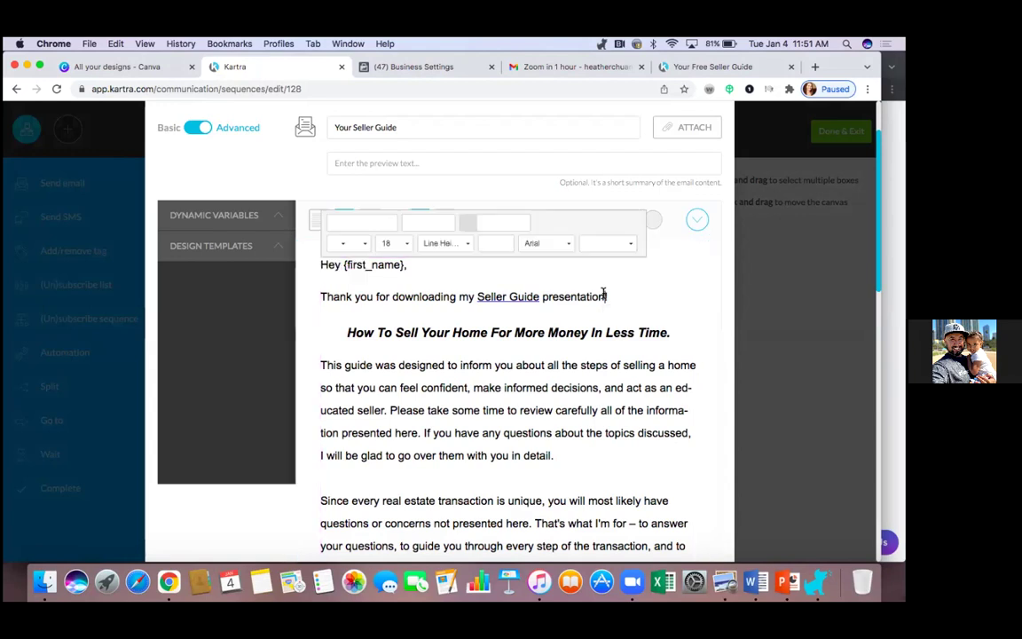
key("BackSpace")
key("BackSpace")
key("BackSpace")
key("BackSpace")
key("BackSpace")
key("BackSpace")
key("BackSpace")
key("BackSpace")
key("BackSpace")
key("BackSpace")
key("BackSpace")
key("BackSpace")
key("BackSpace")
key("BackSpace")
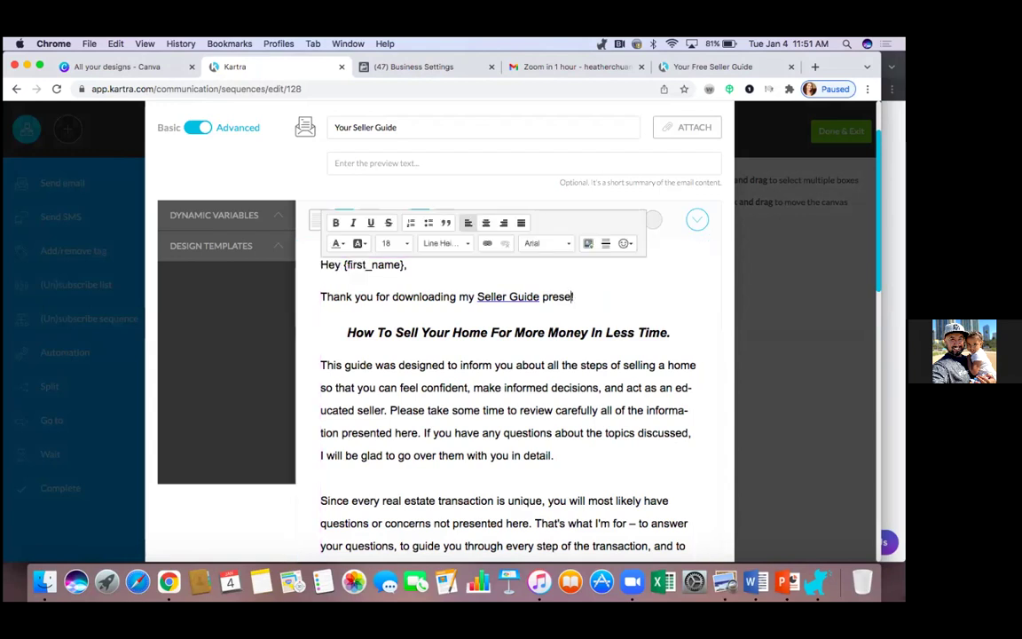